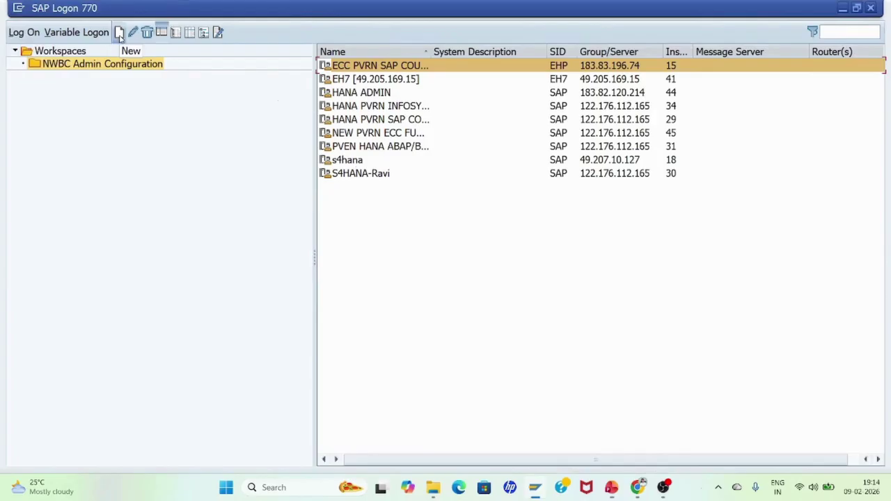
Examine the connection parameters required for a new User Specified System entry and close the form without creating one
click(120, 35)
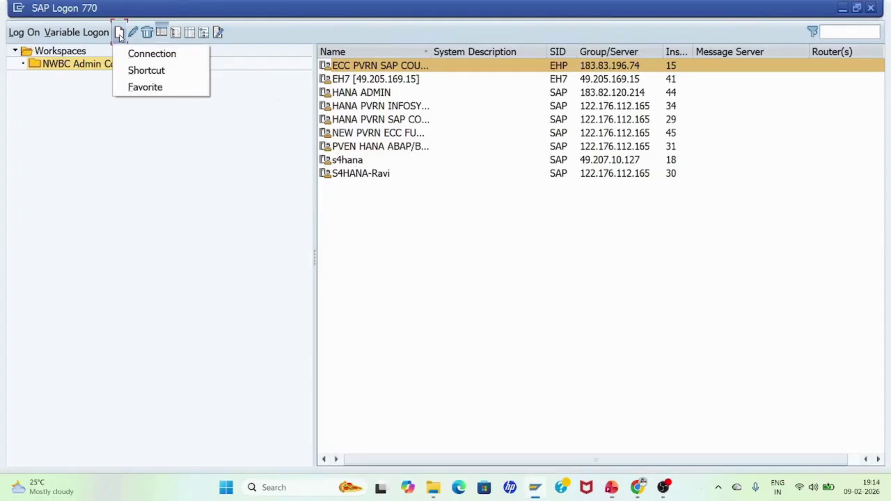
click(149, 57)
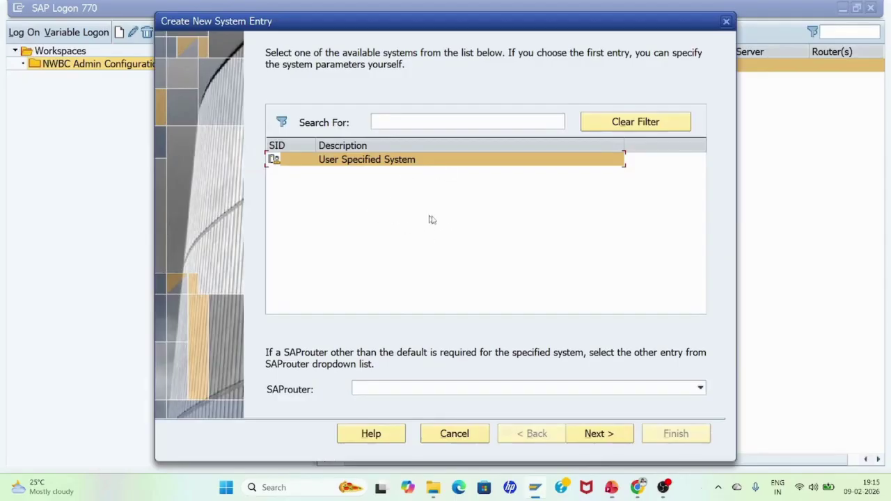
double_click(363, 162)
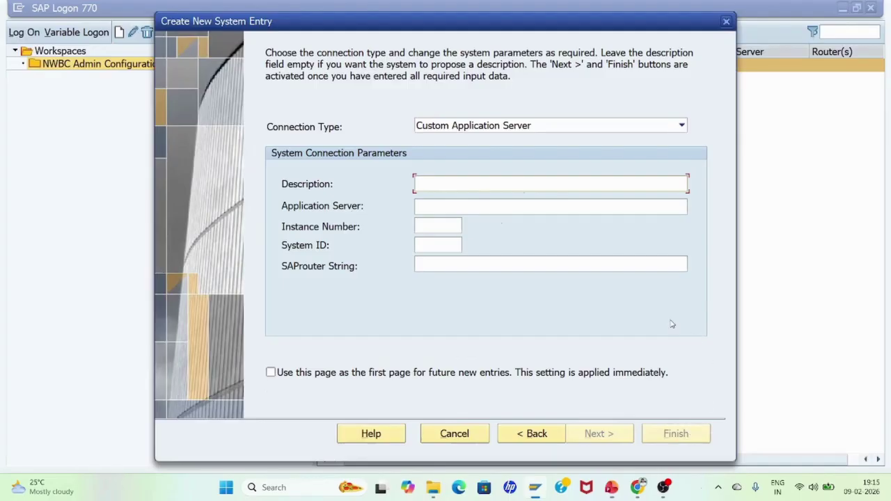
click(726, 23)
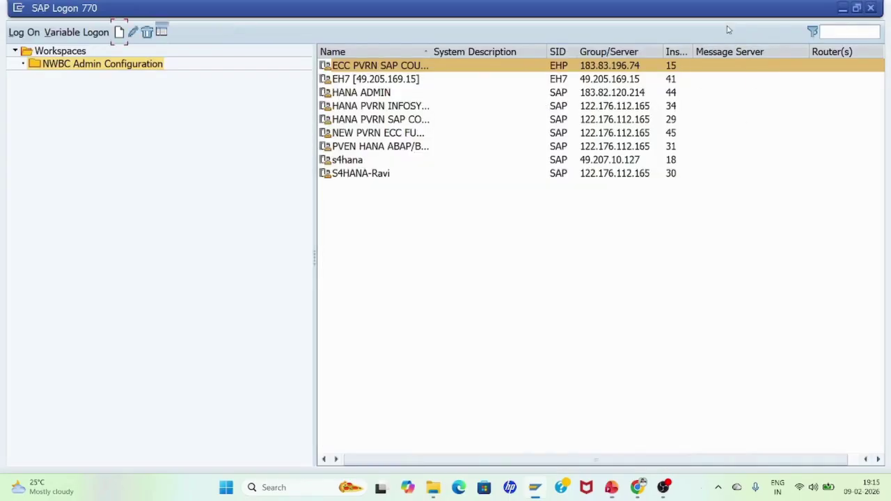
Review the connection properties of the HANA PVRN SAP COUNSULTING system entry
click(384, 148)
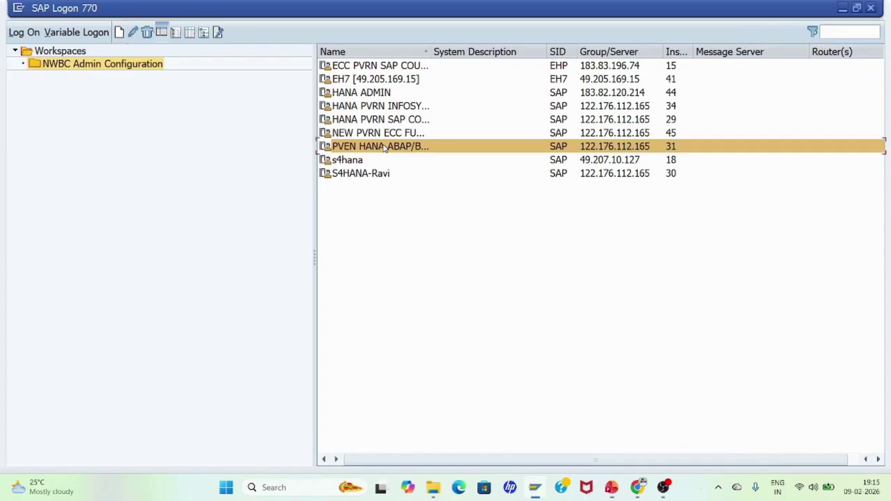
click(376, 178)
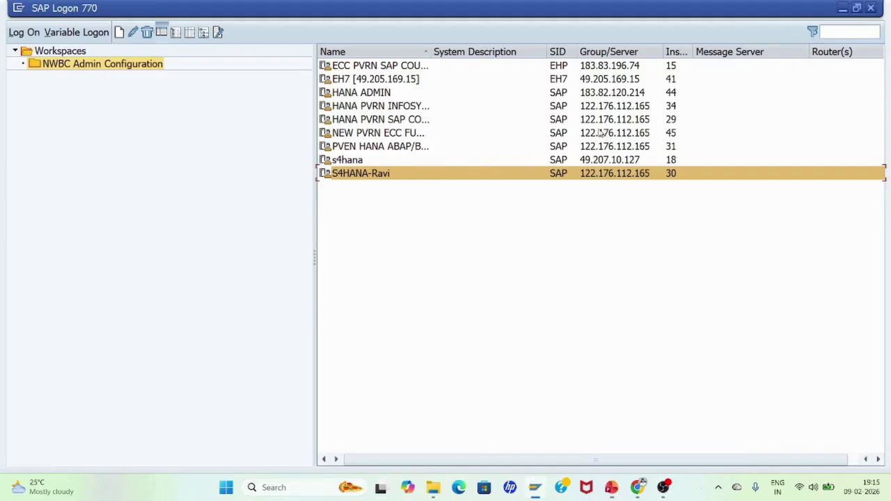
click(406, 124)
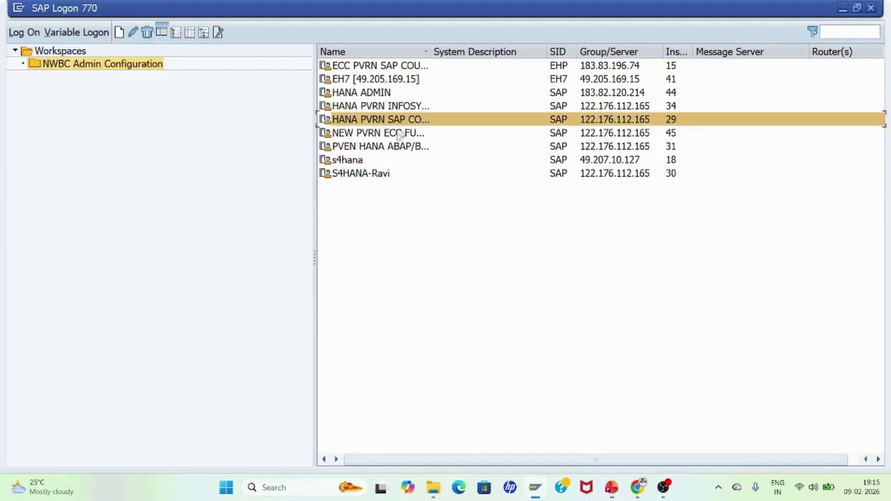
click(368, 177)
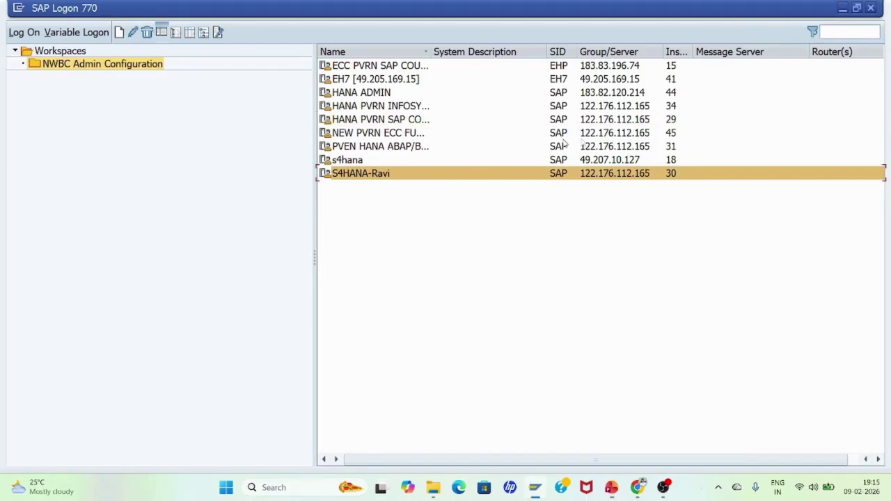
click(644, 125)
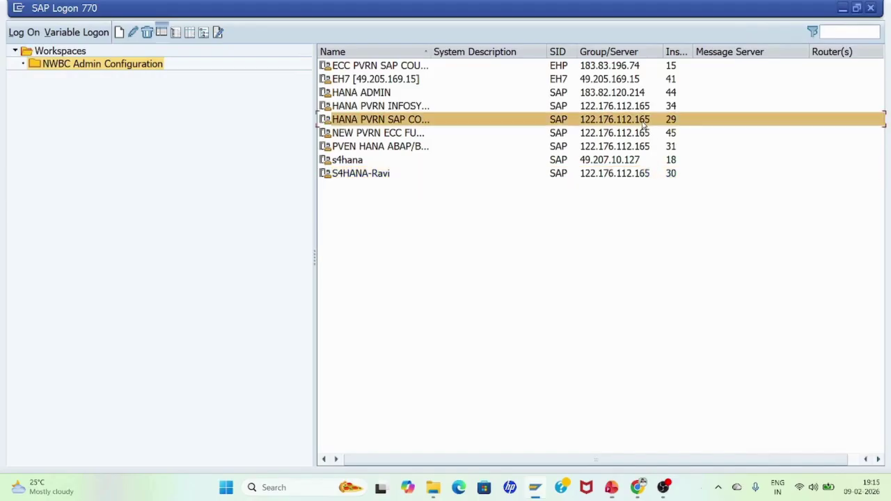
right_click(401, 122)
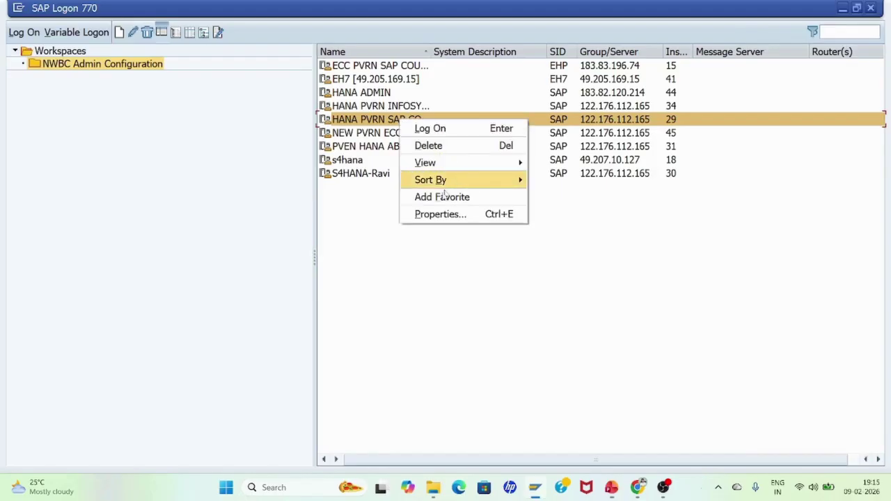
click(425, 216)
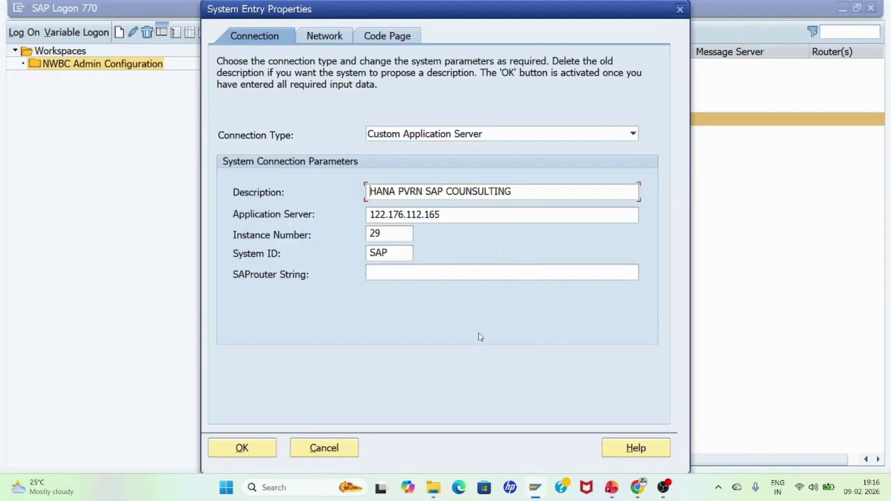
click(242, 449)
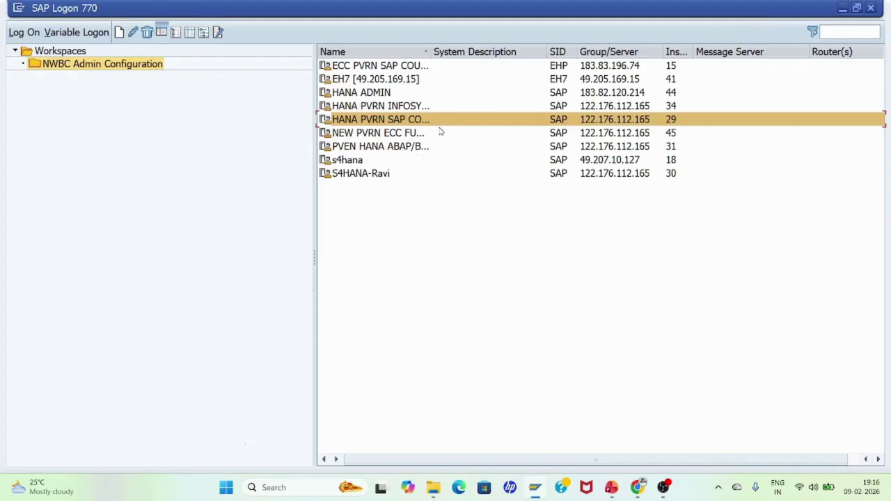
Check the SAP Logon topics slide in PowerPoint and return to SAP Logon
click(612, 489)
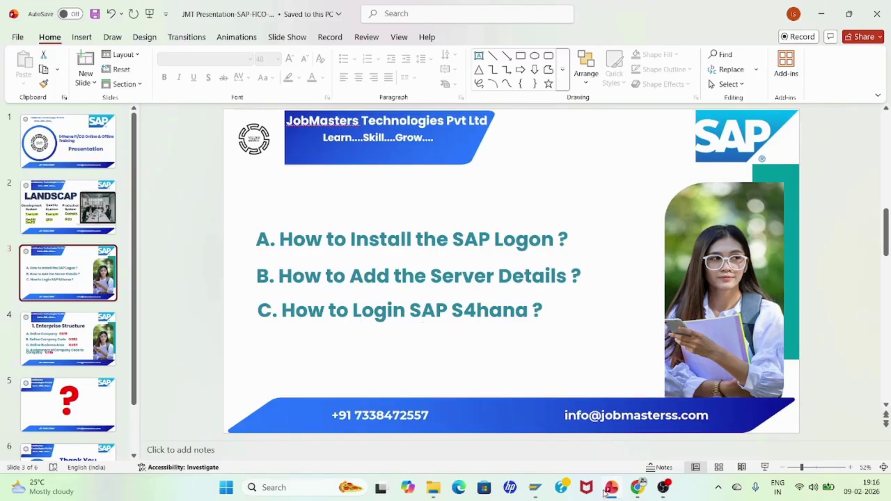
click(534, 491)
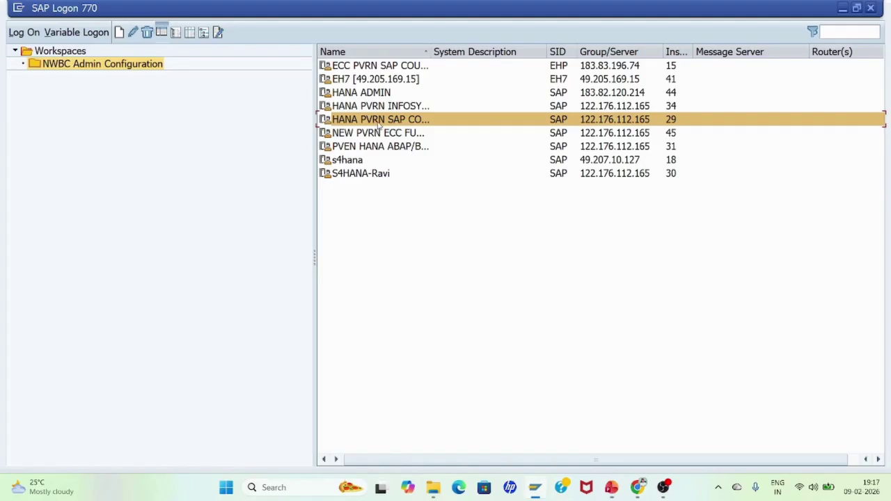
Log on to client 400 of the HANA PVRN SAP COUNSULTING system with the saved user ID and the account password
double_click(397, 124)
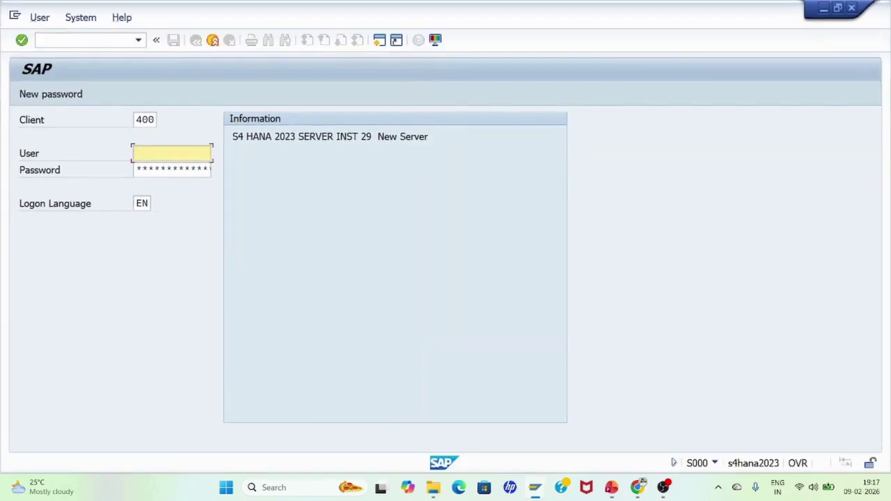
key(BackSpace)
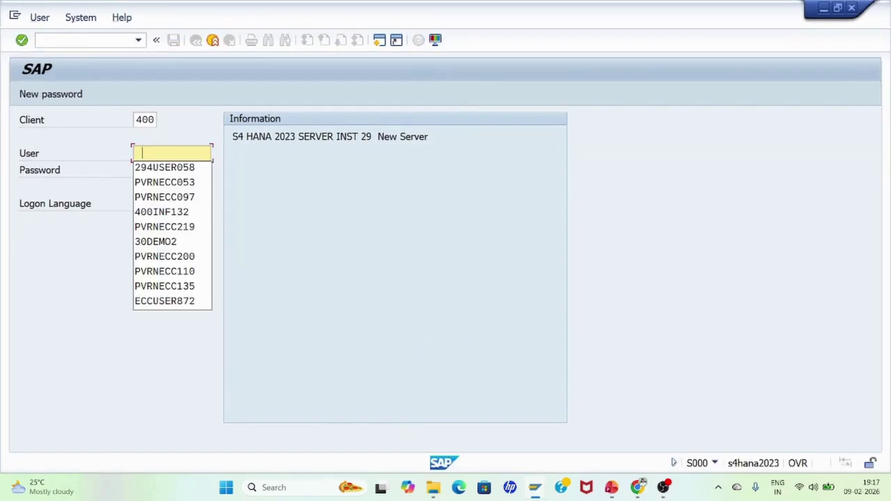
click(178, 174)
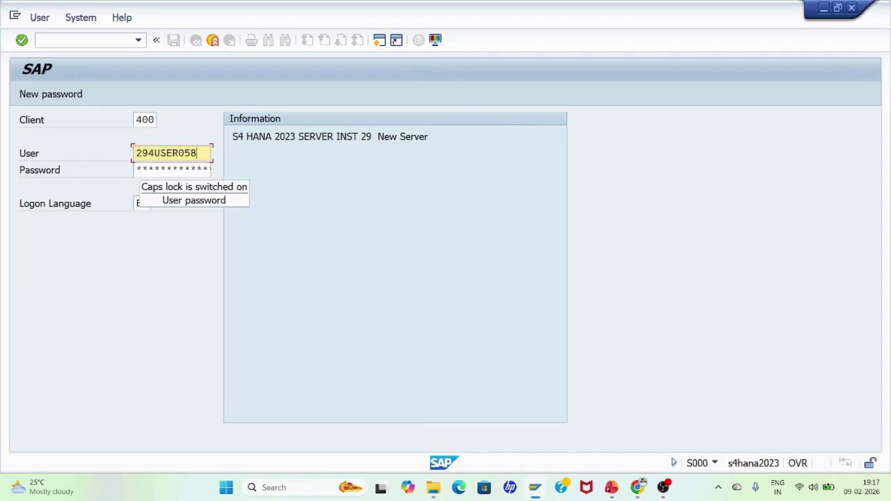
click(173, 170)
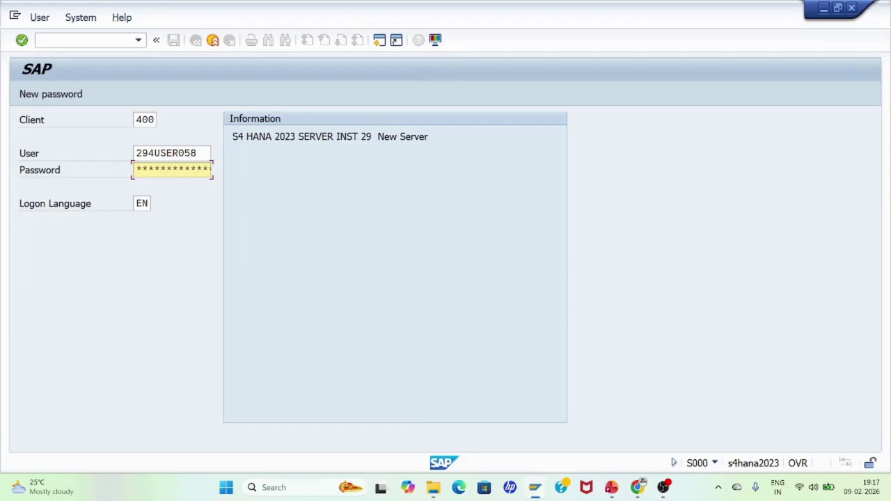
key(Return)
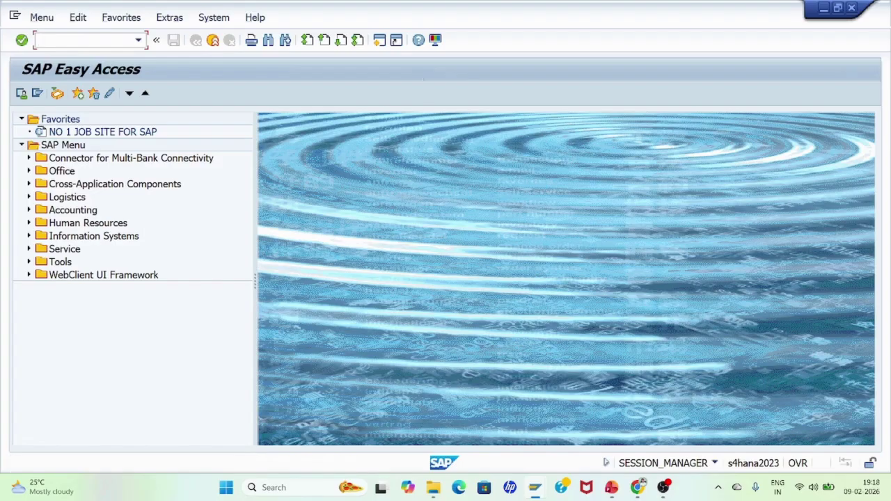
Run transaction SPRO and display the SAP Reference IMG
text(pro)
key(Return)
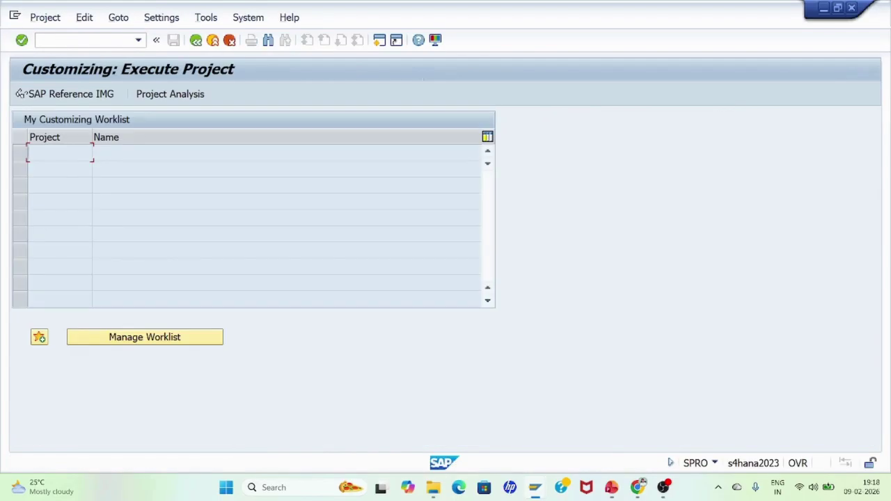
click(72, 99)
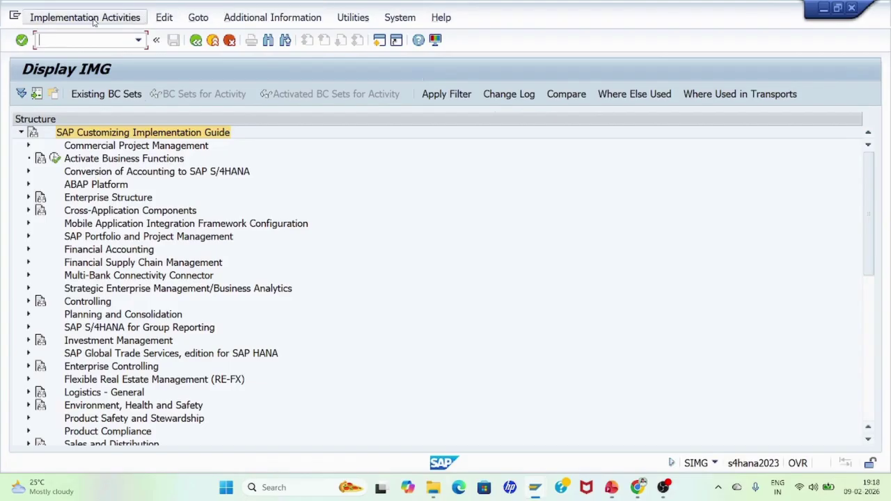
Examine the system status and the installed software component versions, and close both windows
click(162, 18)
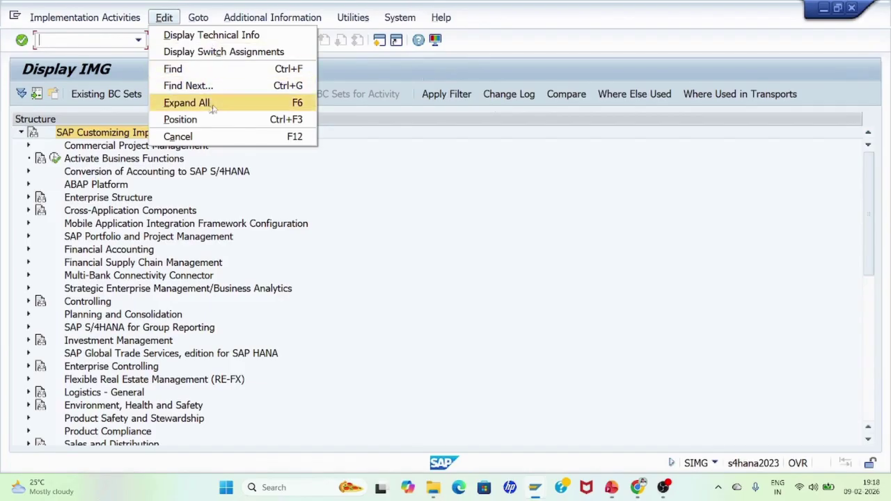
mouse_move(202, 19)
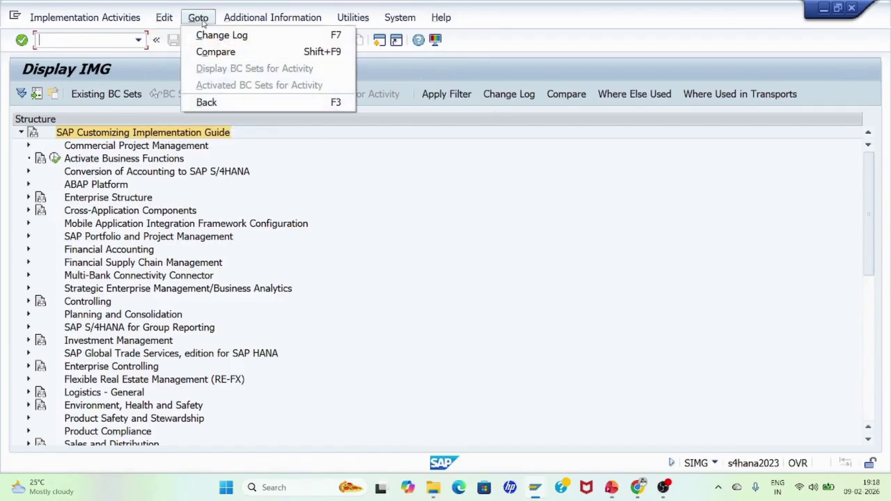
mouse_move(249, 19)
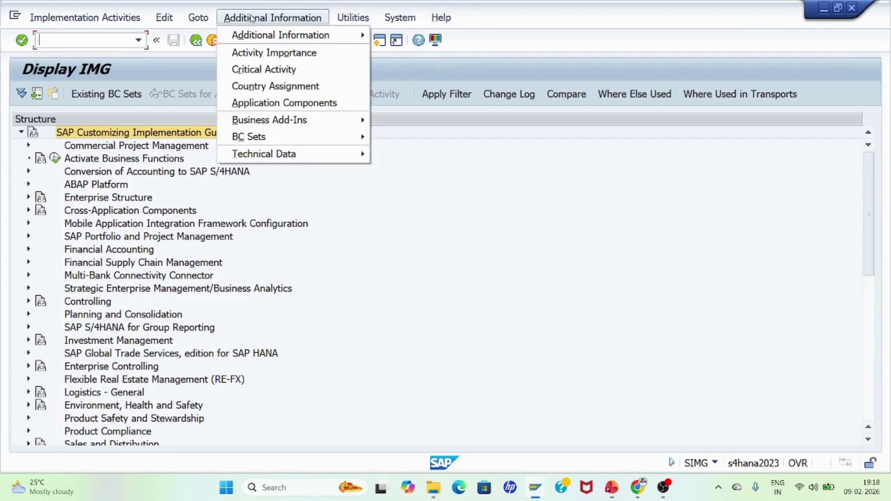
mouse_move(352, 20)
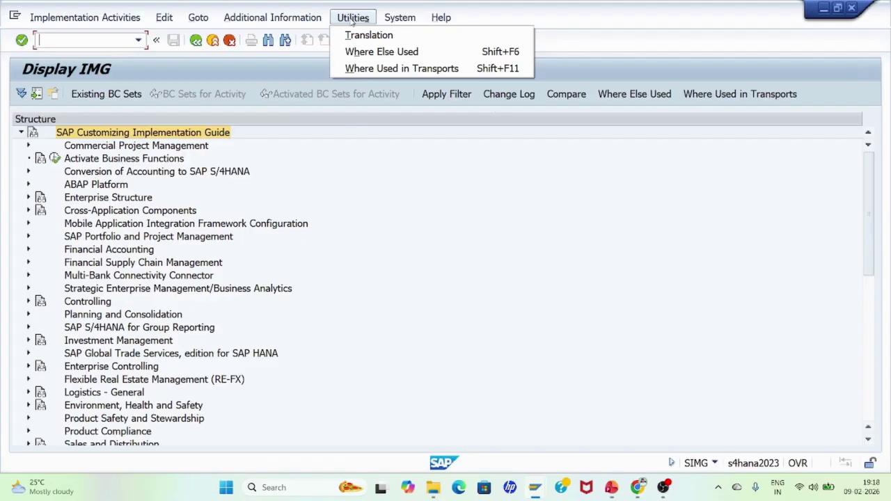
mouse_move(402, 25)
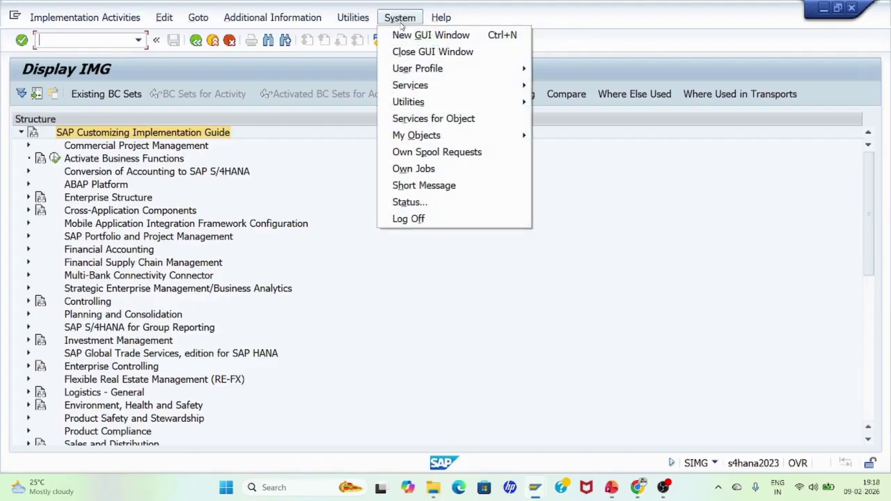
click(426, 204)
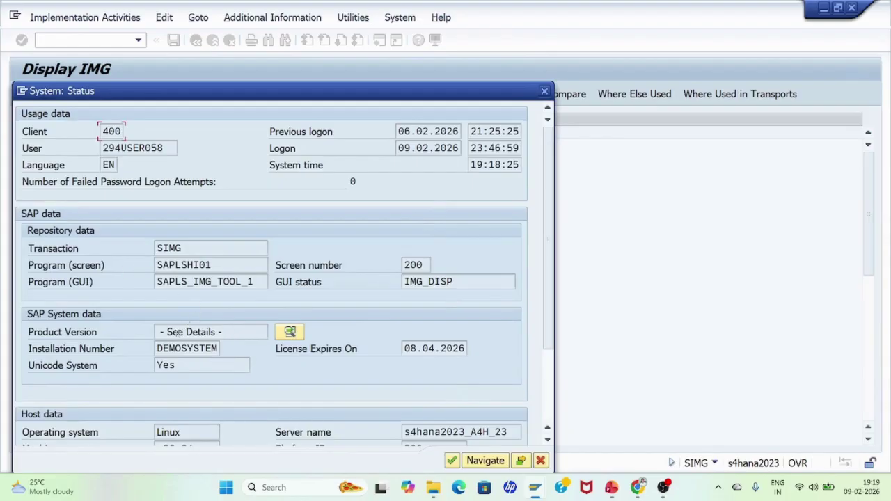
click(291, 332)
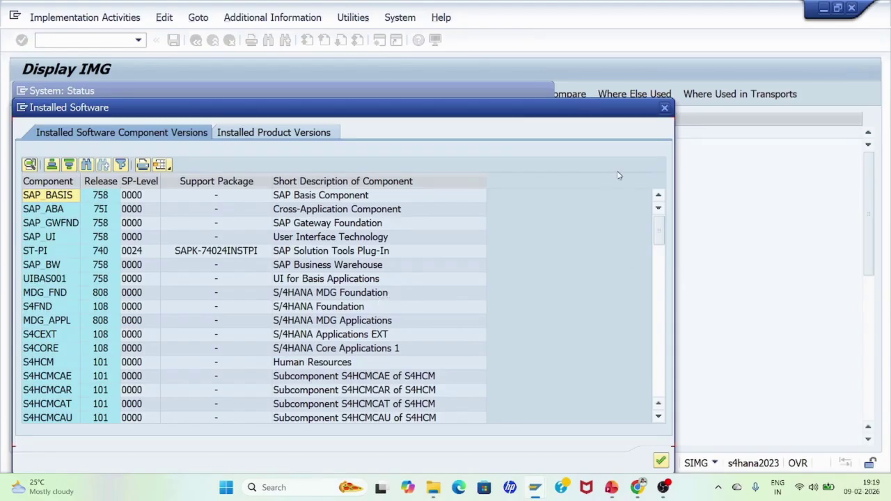
click(666, 109)
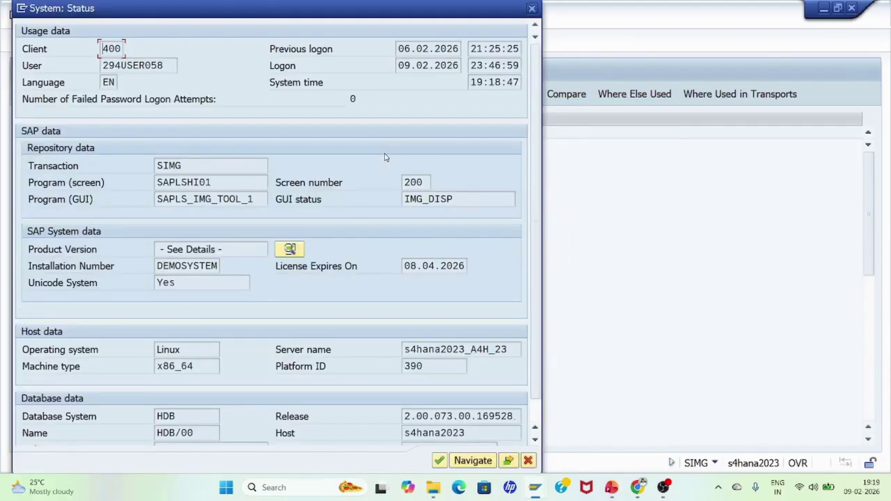
click(532, 9)
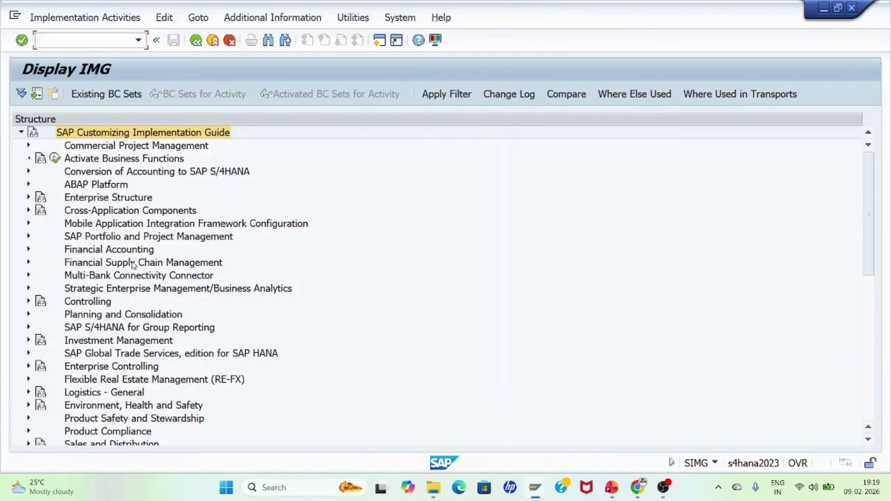
Switch to the PowerPoint presentation to view the slide of SAP Logon topics
click(612, 490)
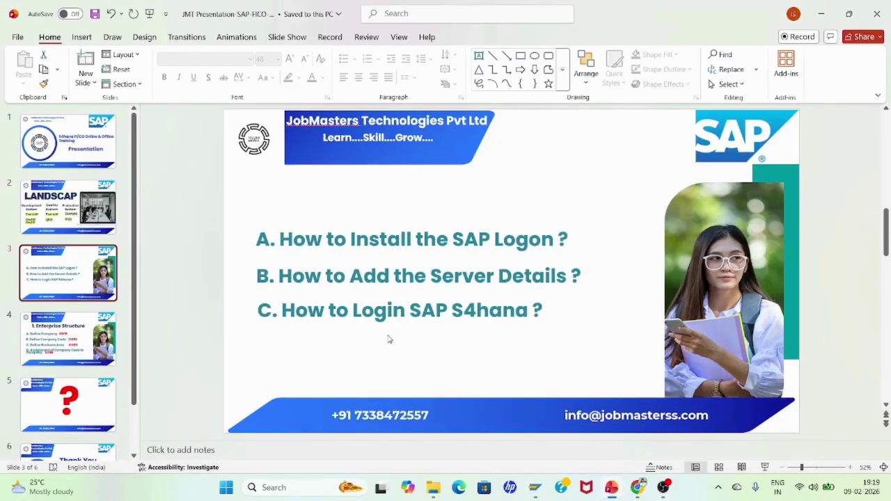
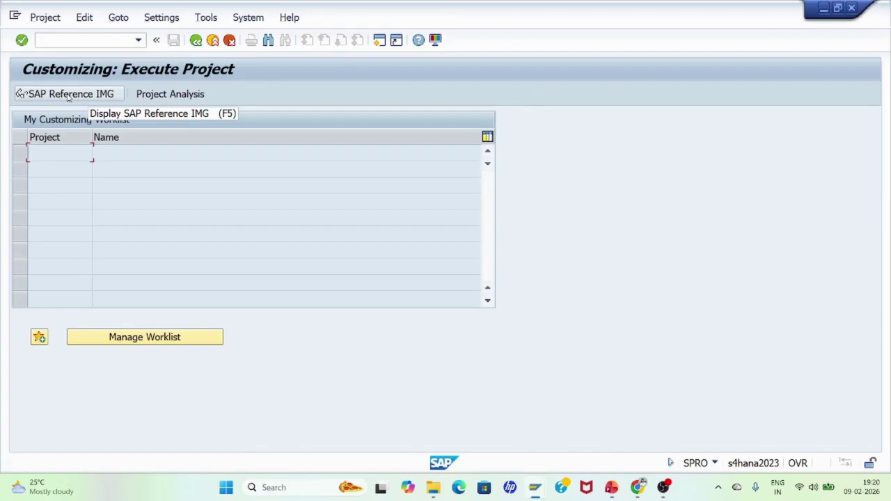
Display the SAP Reference IMG and expand its Enterprise Structure node
click(69, 96)
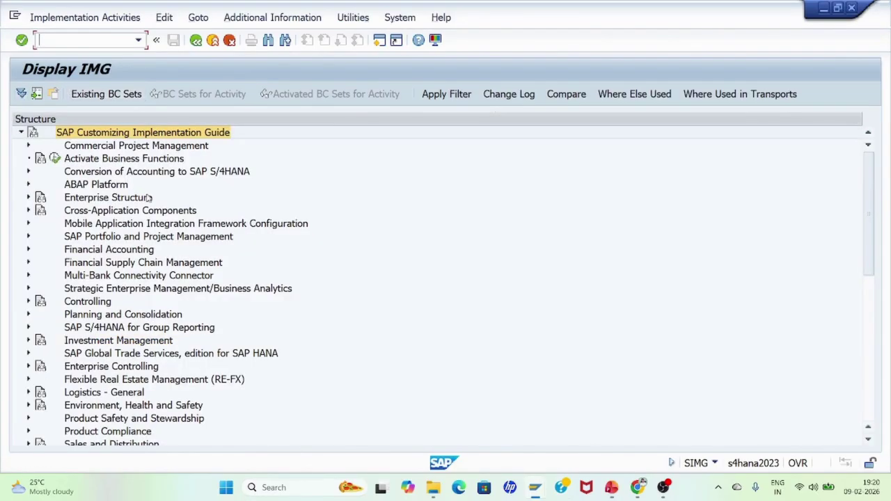
click(102, 199)
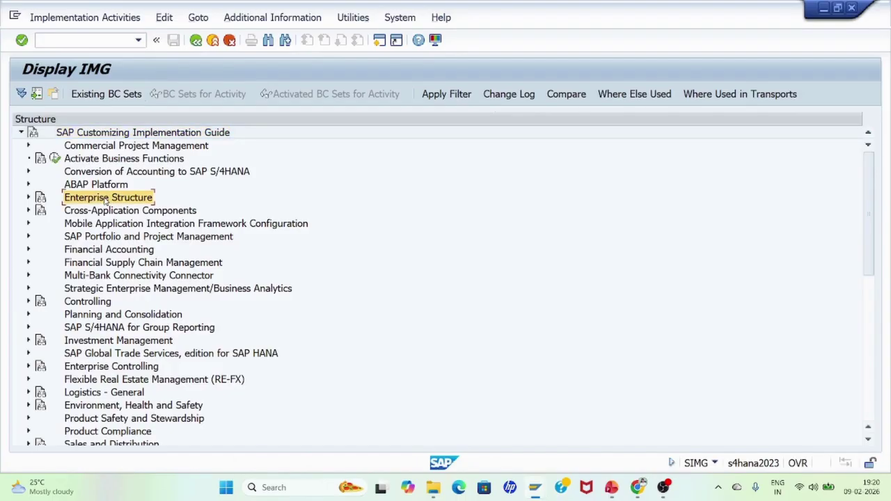
click(29, 198)
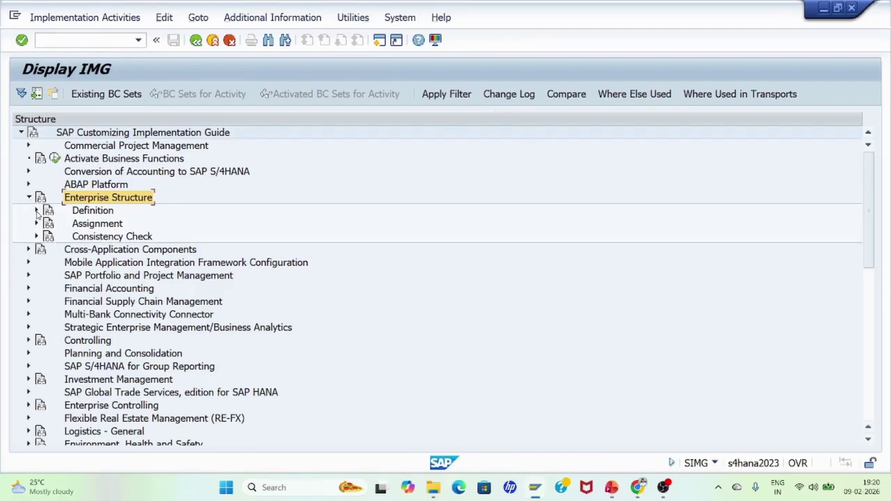
Expand Definition and its Financial Accounting node under Enterprise Structure, and select the Define company activity
click(37, 211)
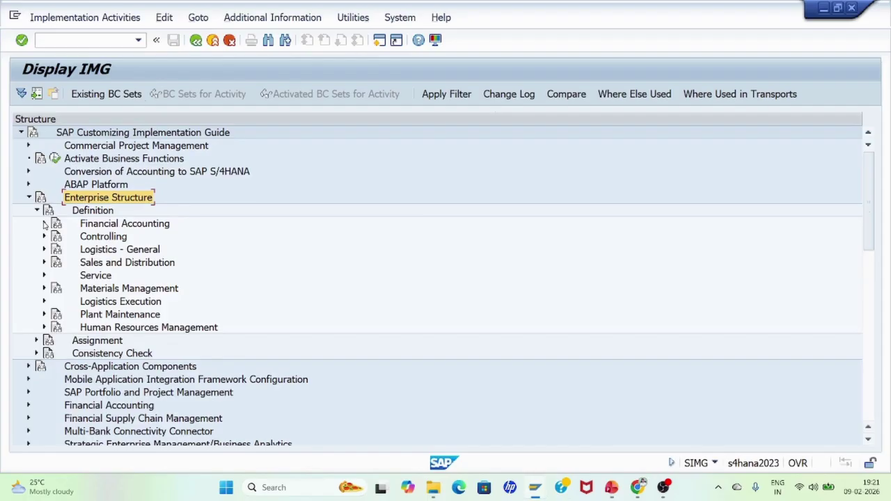
click(44, 223)
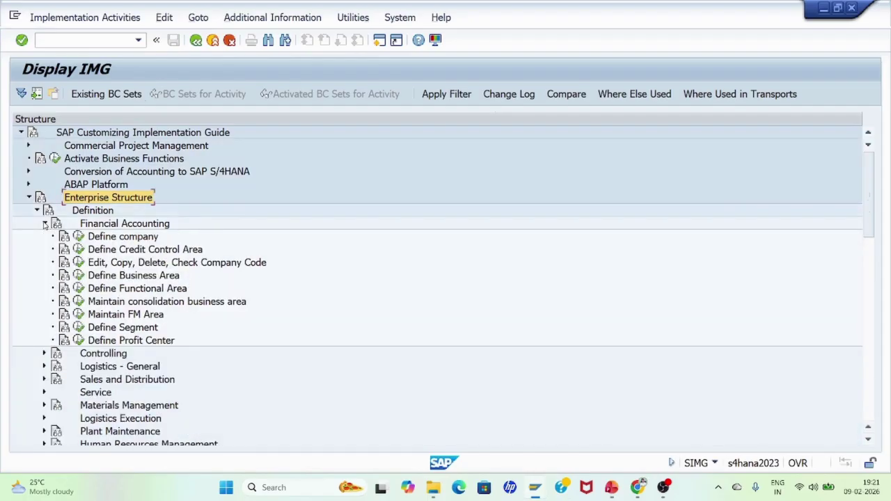
click(115, 240)
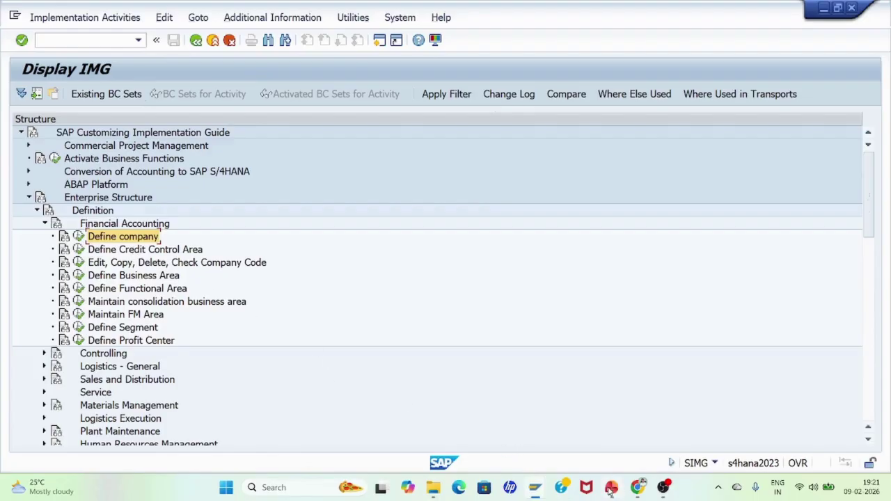
Switch to the PowerPoint presentation to view the Enterprise Structure slide, and return to the Display IMG window
mouse_move(612, 488)
click(643, 449)
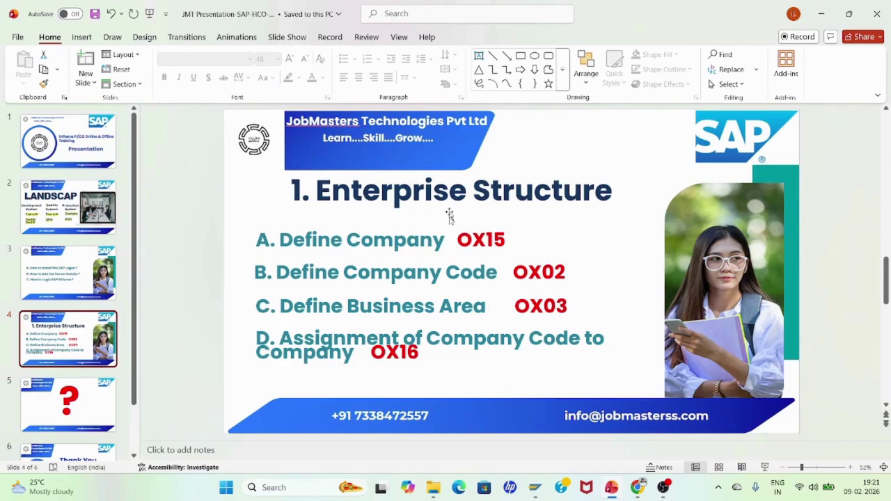
click(535, 488)
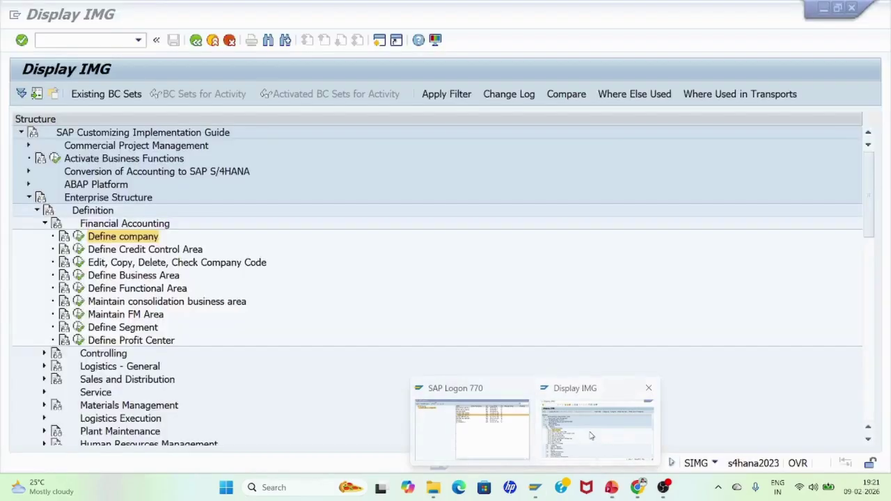
click(587, 439)
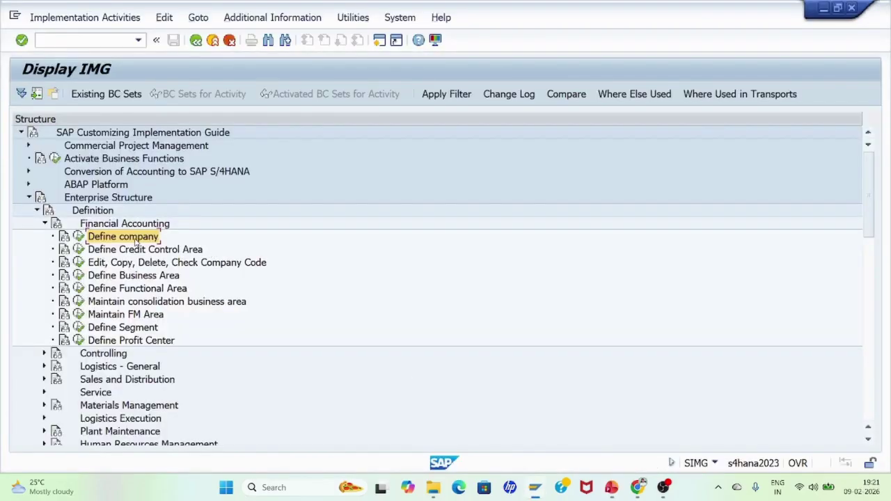
Display the IMG Activity keys as additional information for the tree and widen the Additional Information column to show them in full
click(286, 20)
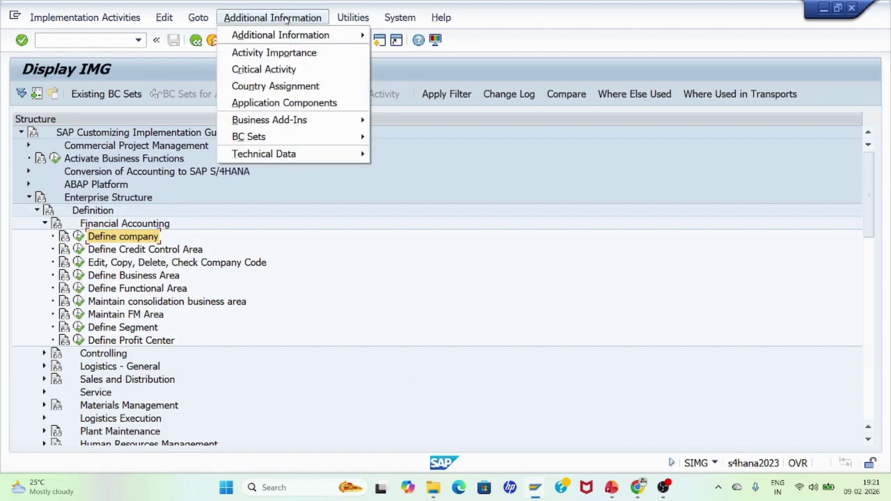
mouse_move(291, 35)
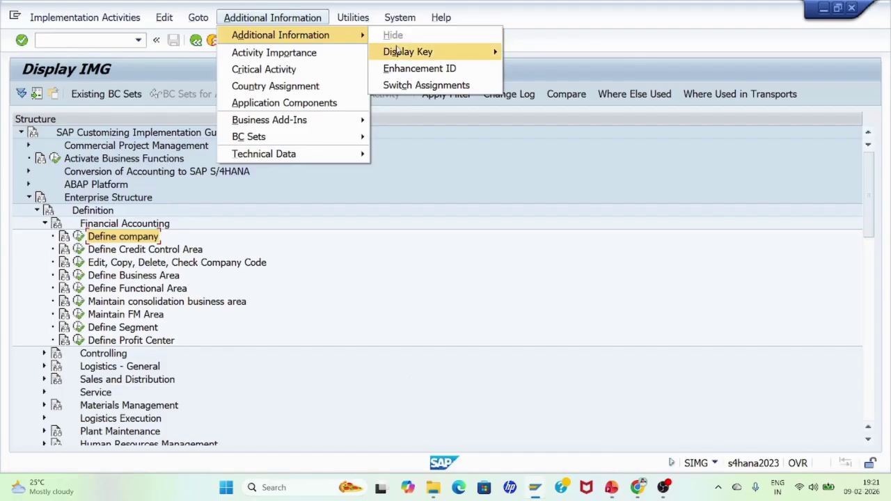
mouse_move(408, 54)
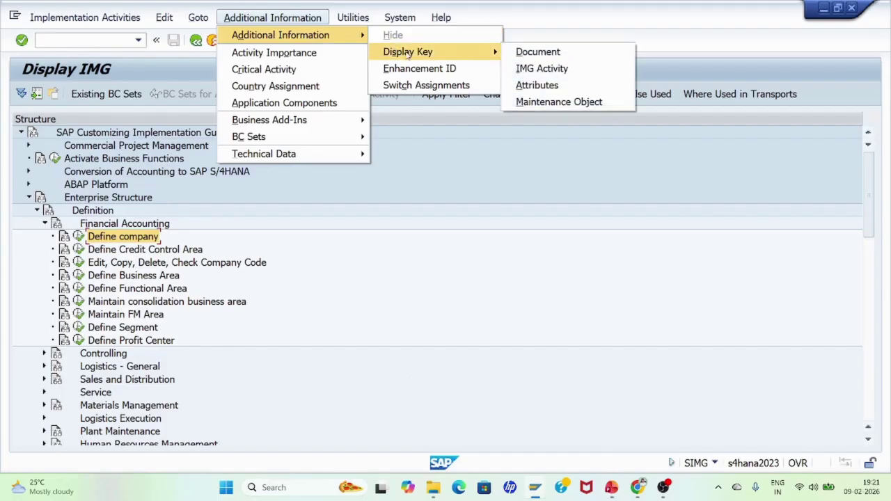
click(540, 70)
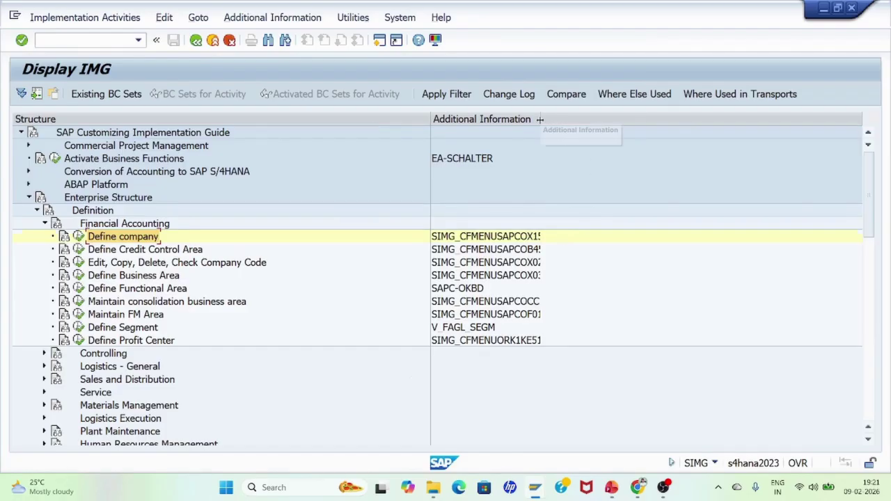
drag(540, 120, 617, 119)
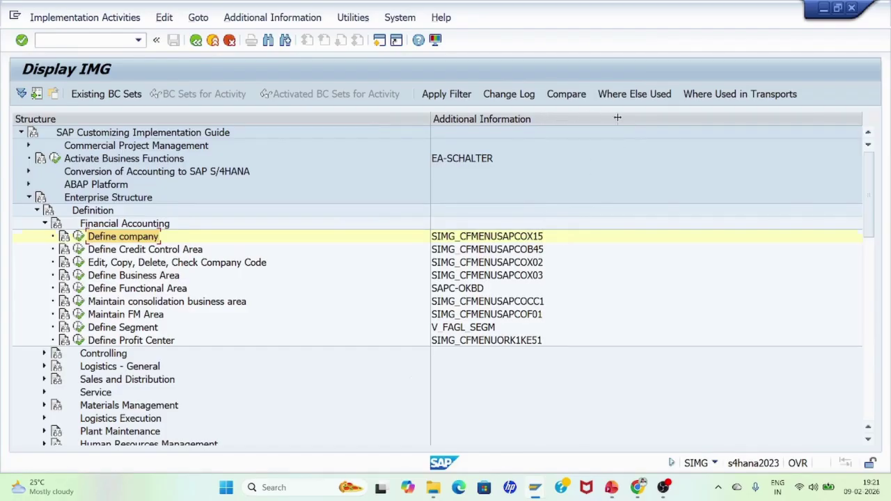
Execute the Define company activity under Enterprise Structure, Definition, Financial Accounting
click(530, 241)
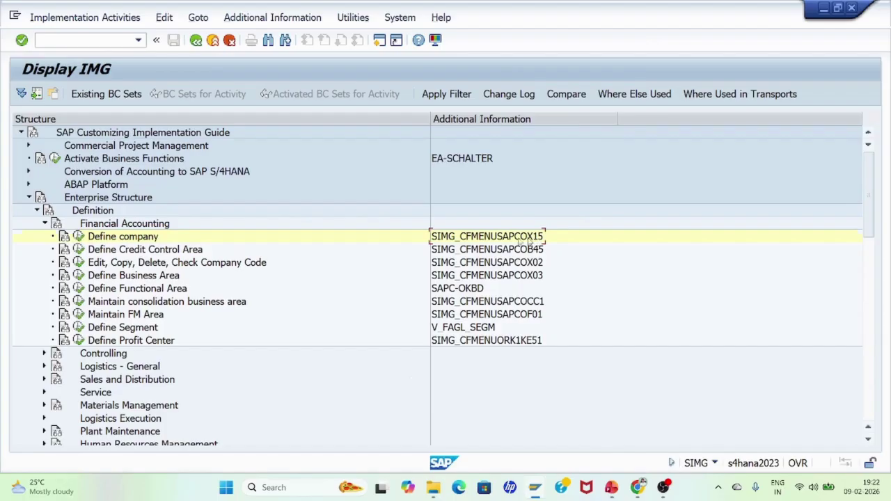
click(122, 239)
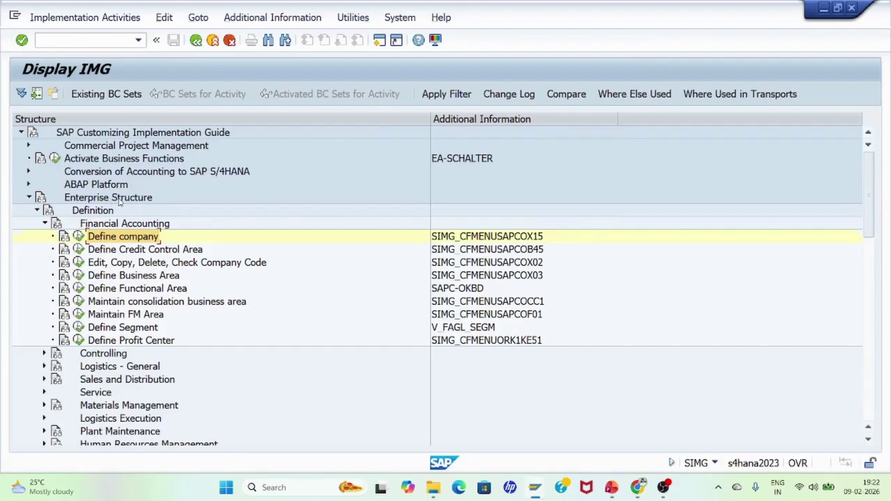
click(91, 212)
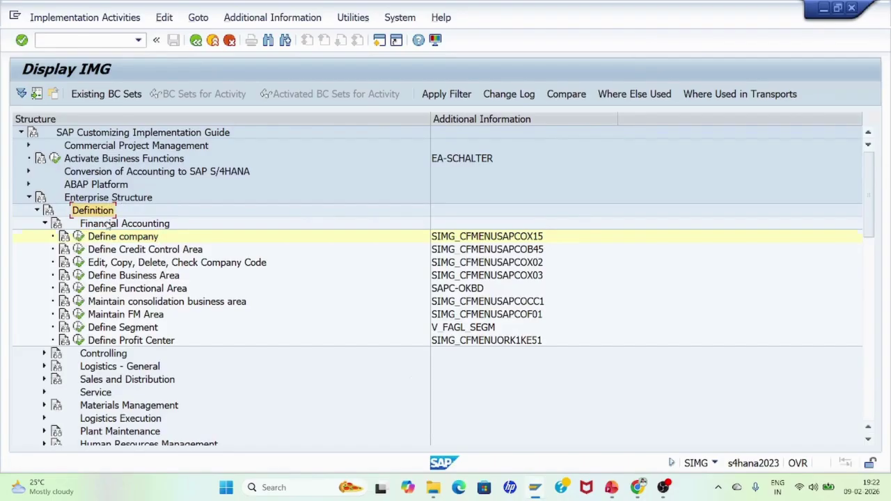
click(108, 224)
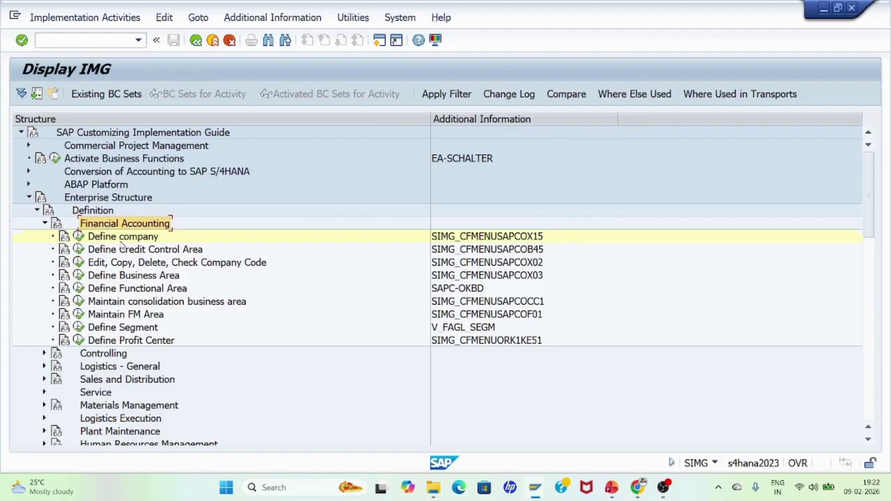
click(122, 240)
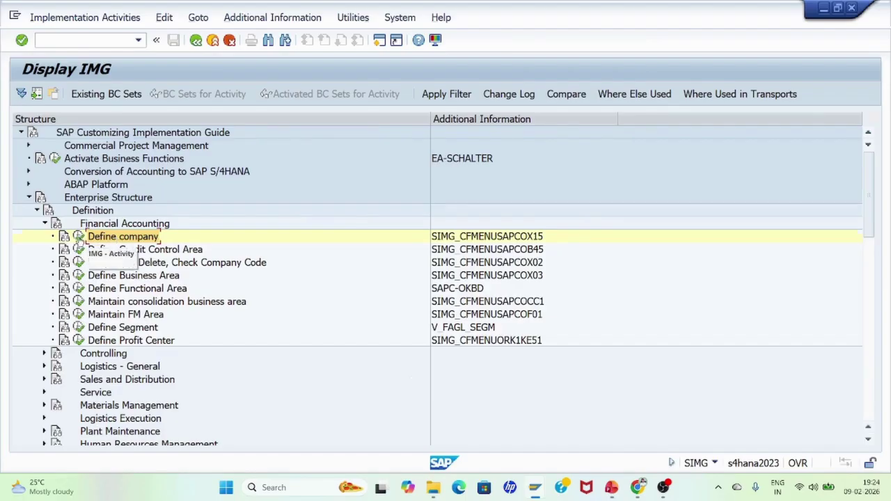
click(78, 237)
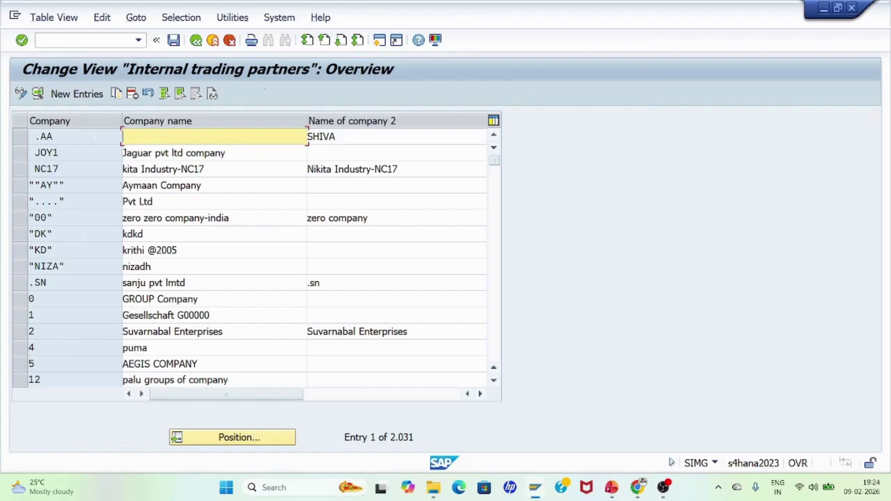
Create a new company entry with company JB3001 and company name "Rel industries-JB3001"
click(81, 96)
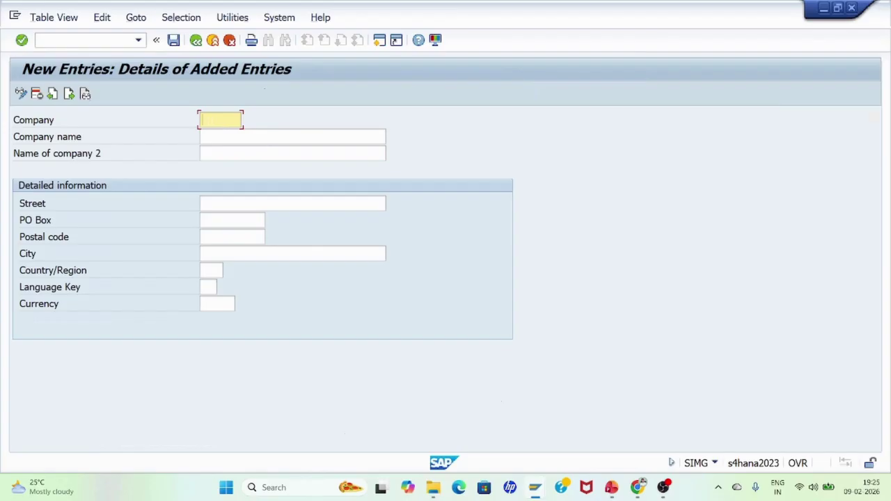
text(JB3001)
key(Tab)
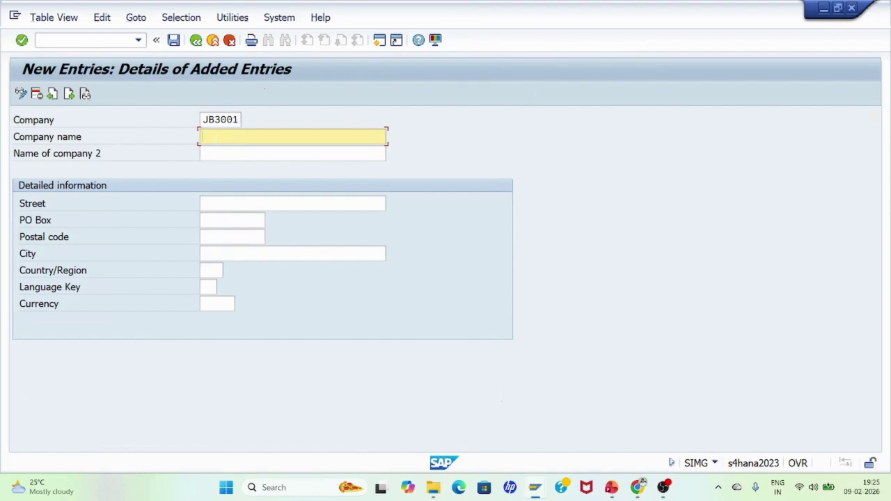
text(Rel industries -JB)
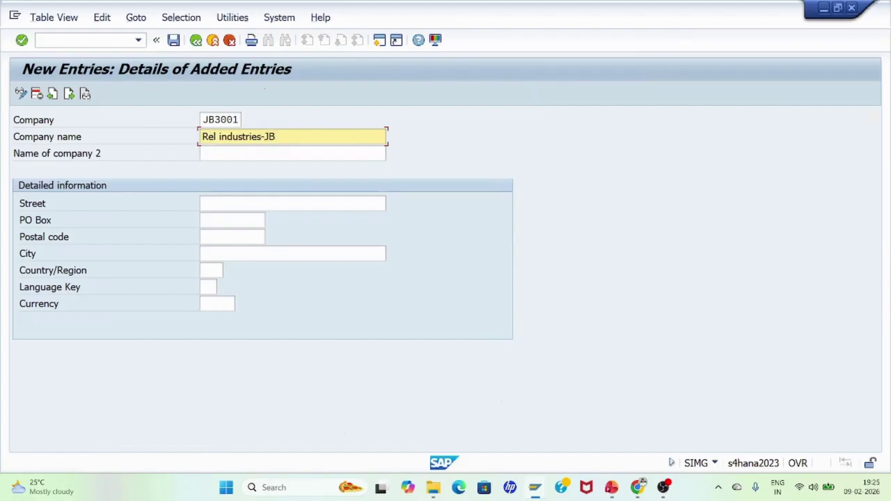
text(3001)
click(293, 153)
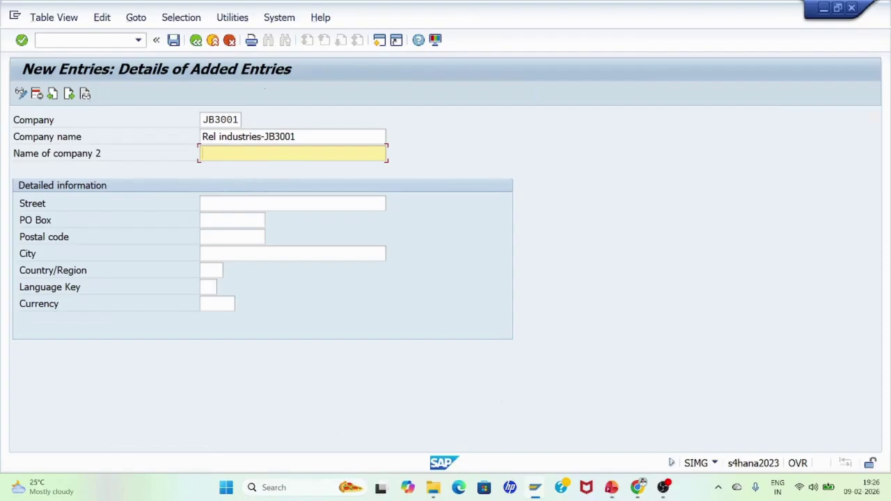
Fill in the company's street and postal code from the previously used values, leaving the PO Box empty
click(218, 203)
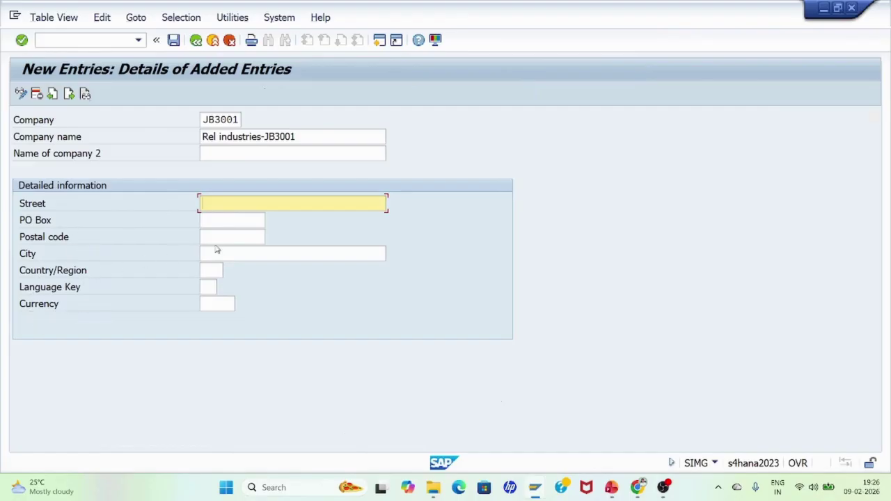
click(206, 203)
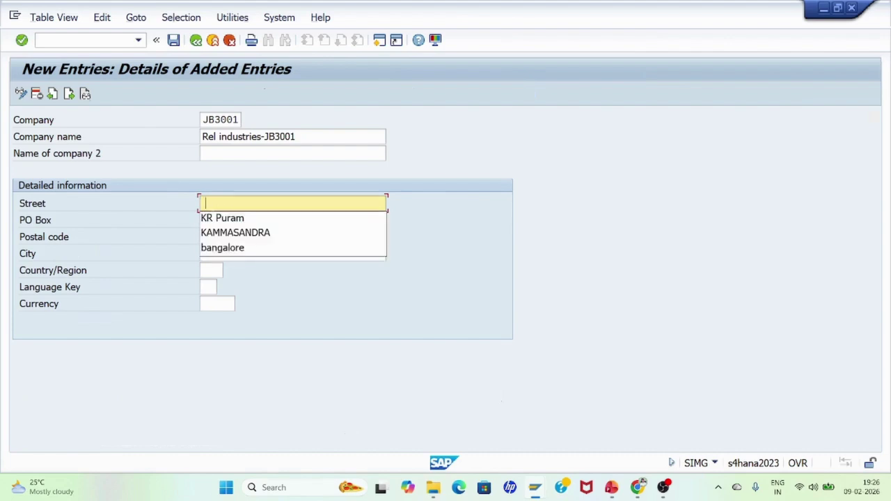
click(228, 221)
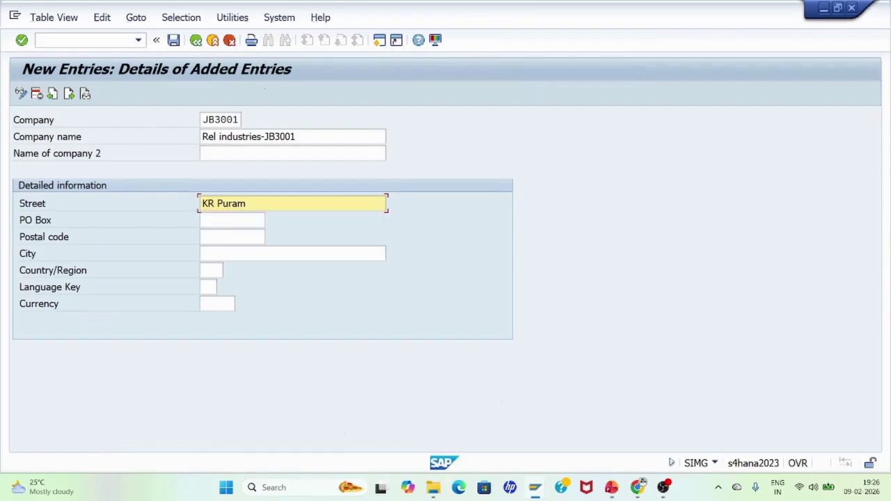
click(231, 220)
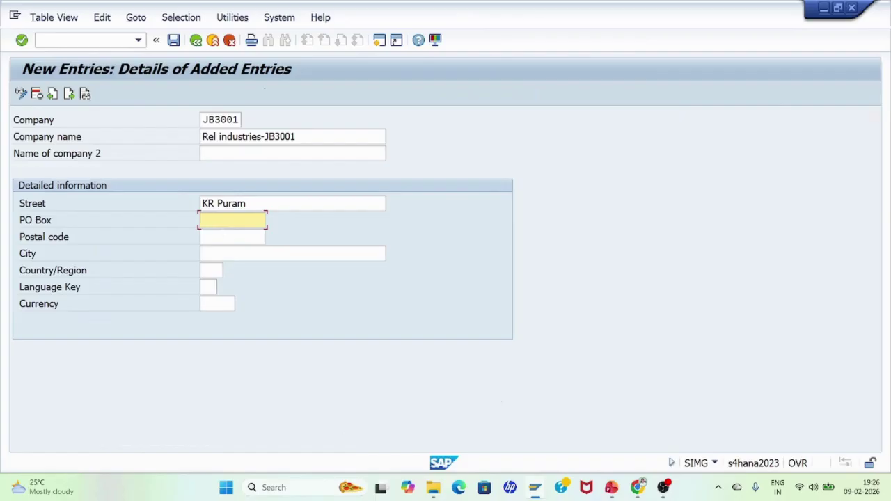
click(232, 236)
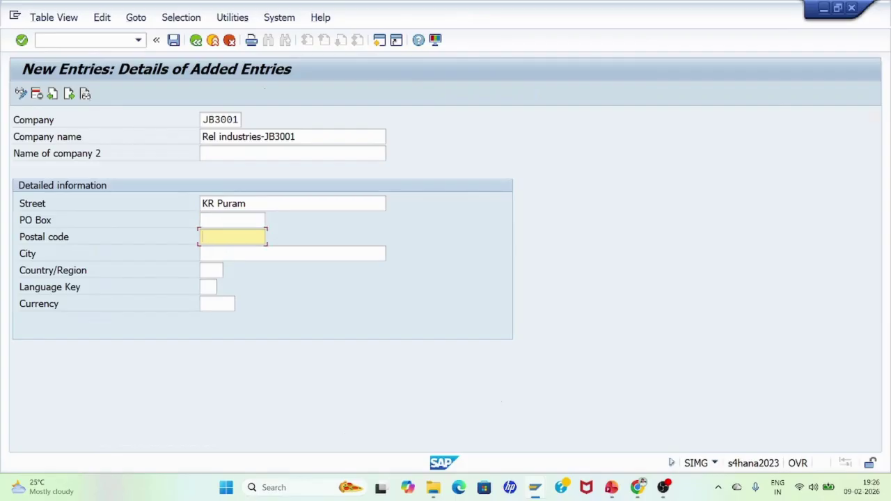
key(Down)
key(Down)
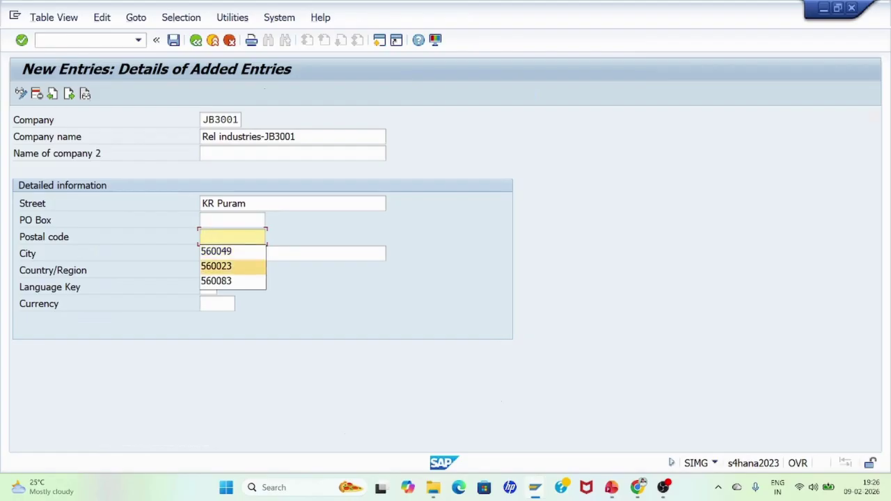
key(Return)
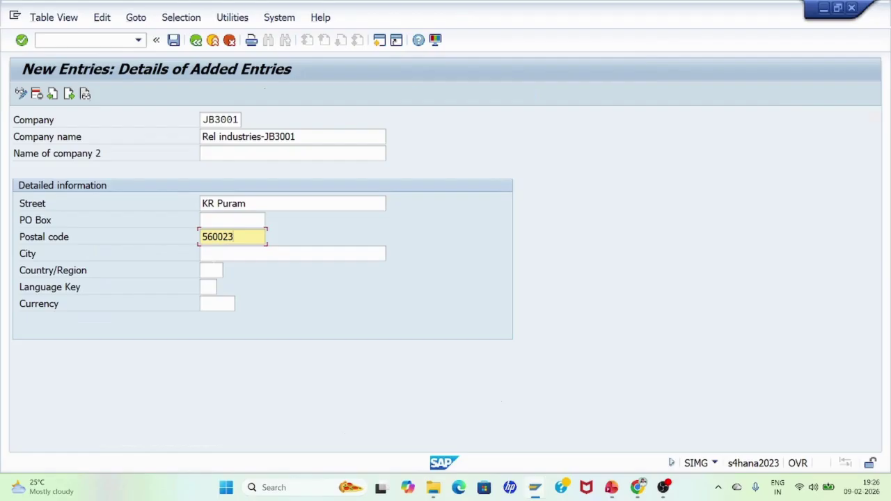
Set the company's city to BANGALORE
click(293, 253)
text(B)
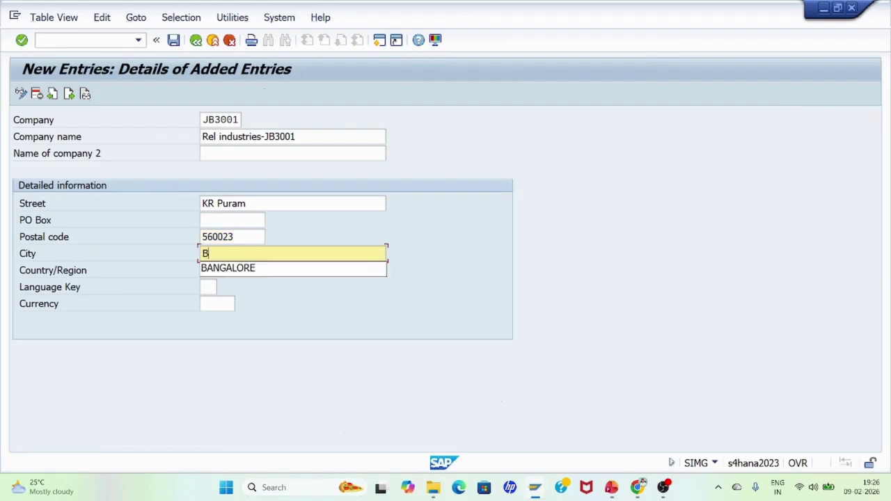
key(Down)
key(Return)
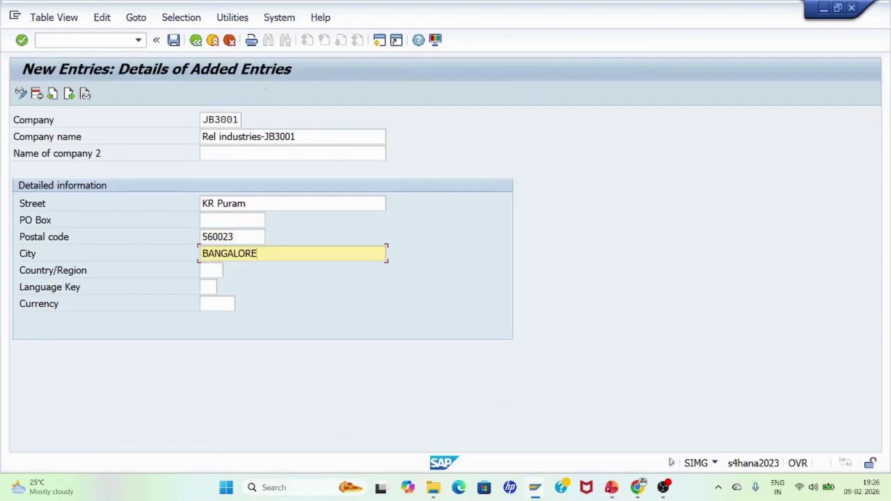
Try to pick the company's country from the list of possible values after searching it for IN
click(211, 270)
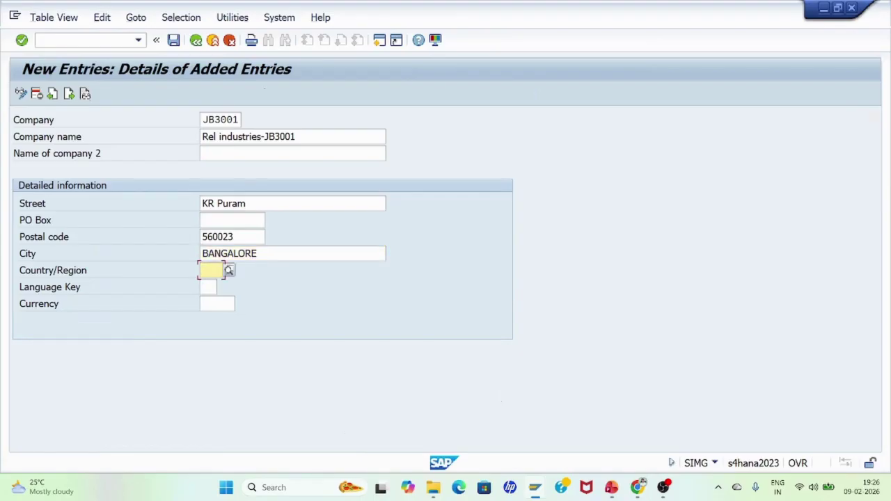
click(229, 270)
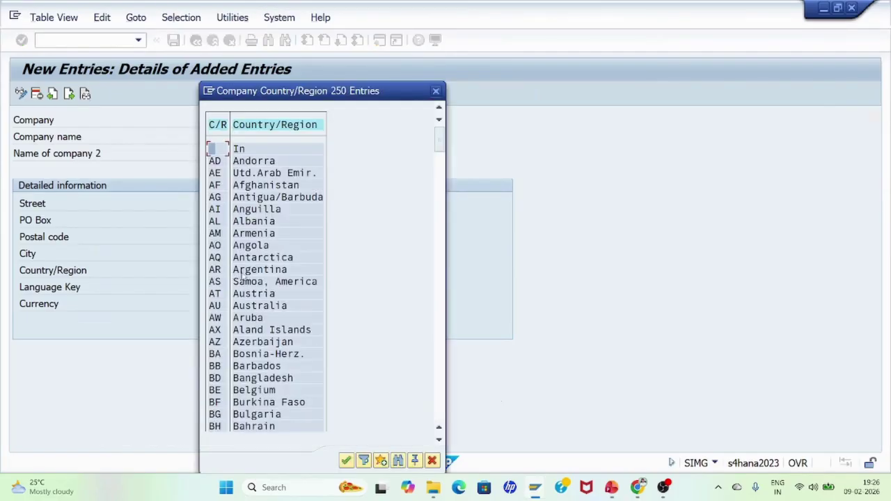
click(398, 461)
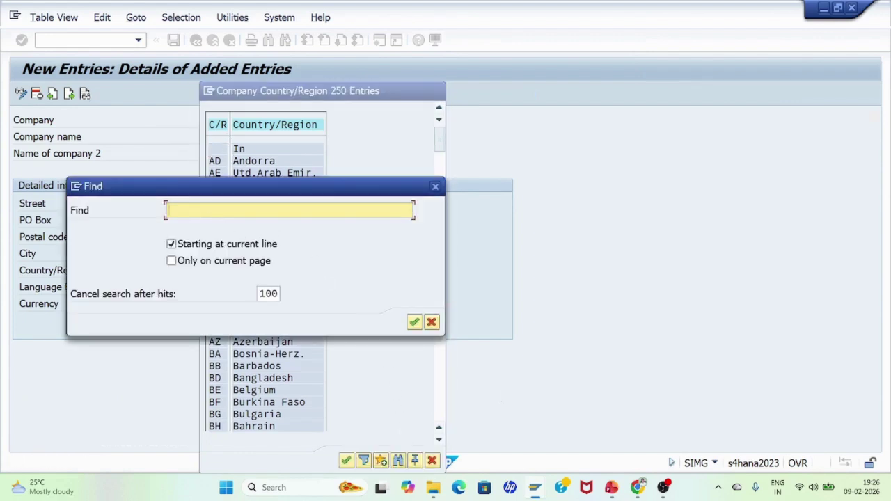
text(IN)
key(Return)
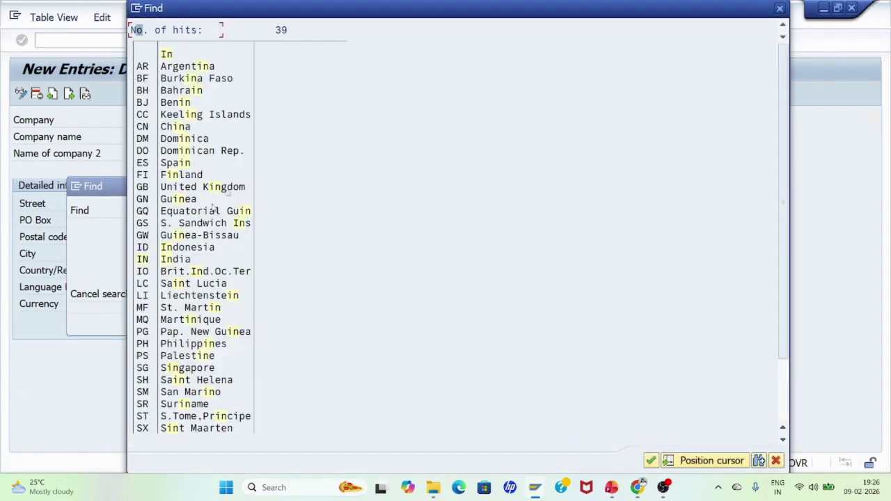
key(Escape)
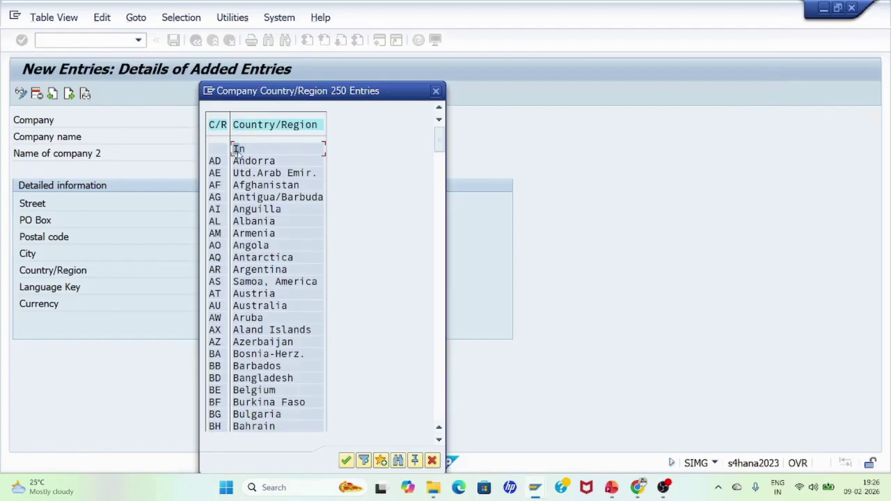
double_click(237, 148)
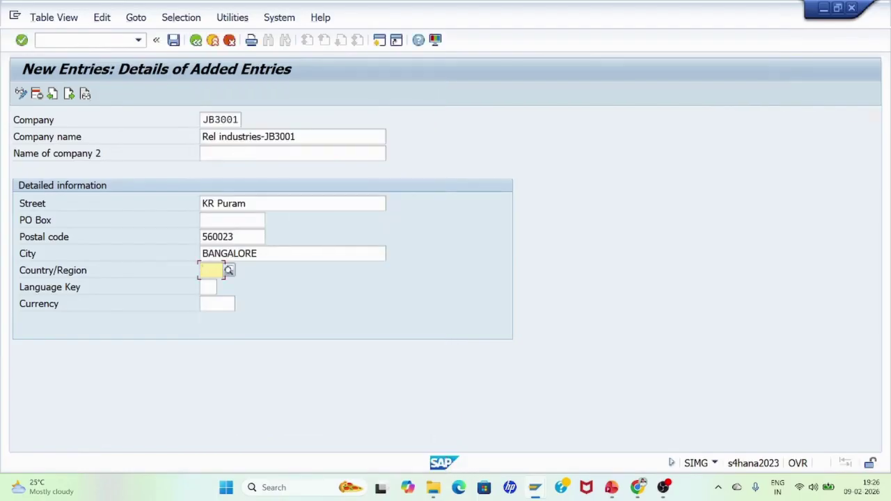
Set the company's country/region to IN, the language key to EN and the currency to INR
text(IN)
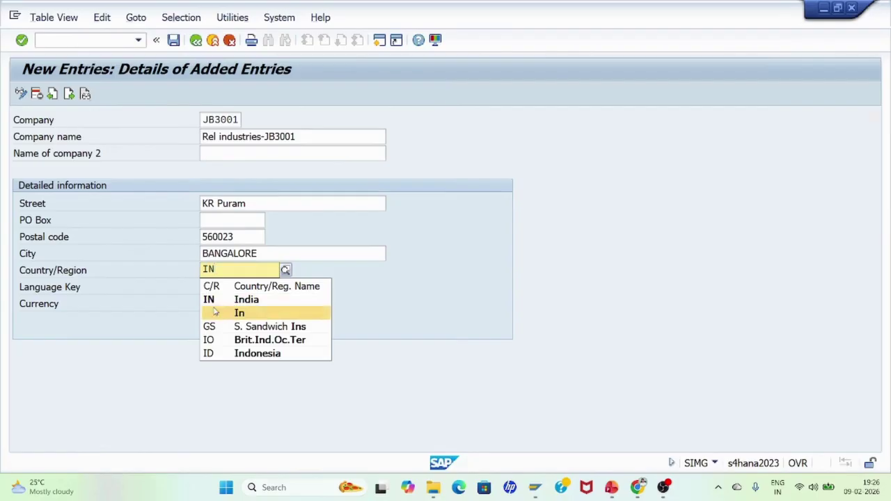
click(215, 301)
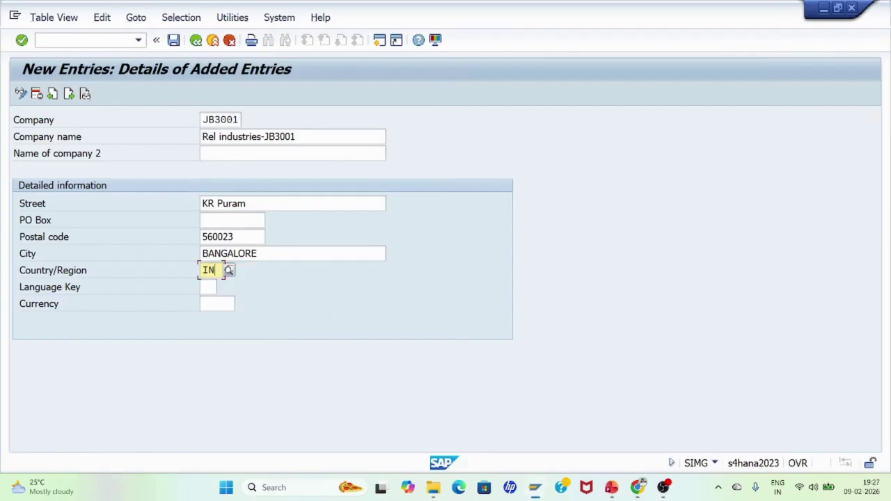
key(Tab)
text(EN)
click(205, 305)
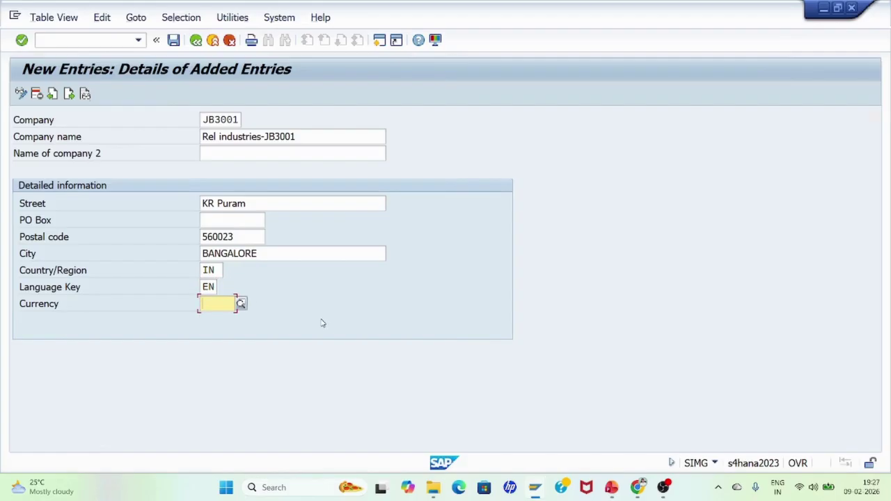
text(INR)
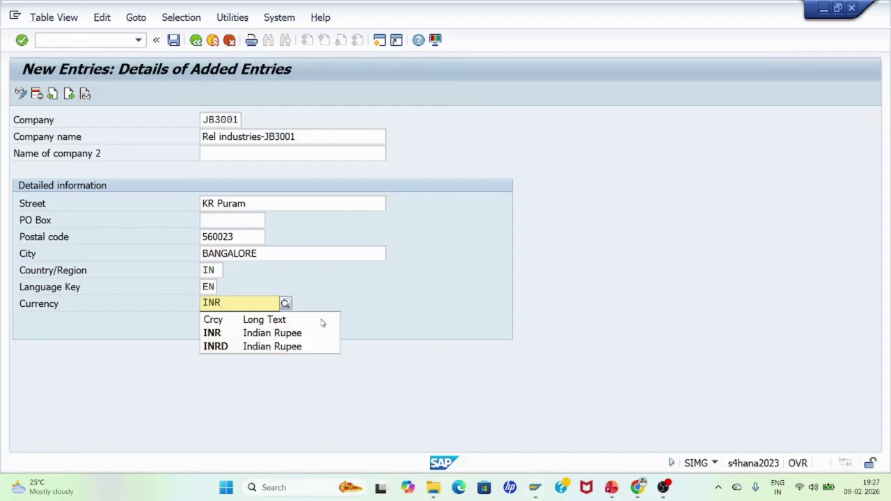
click(232, 334)
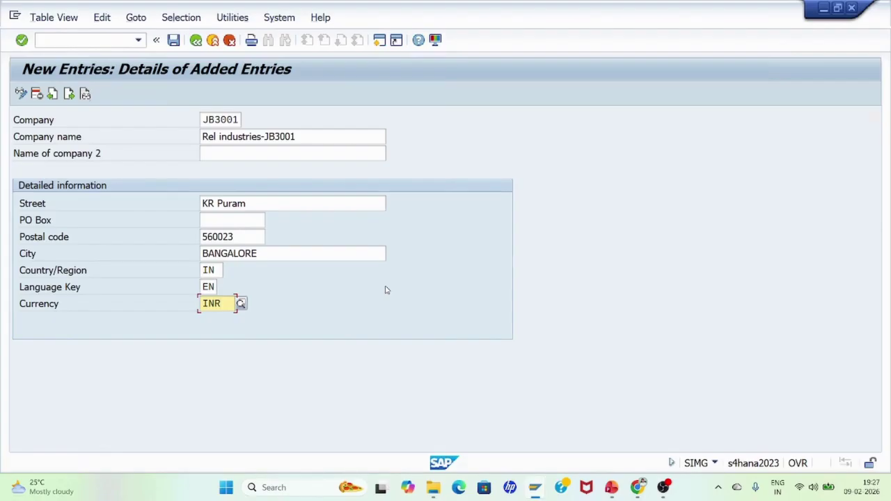
key(Return)
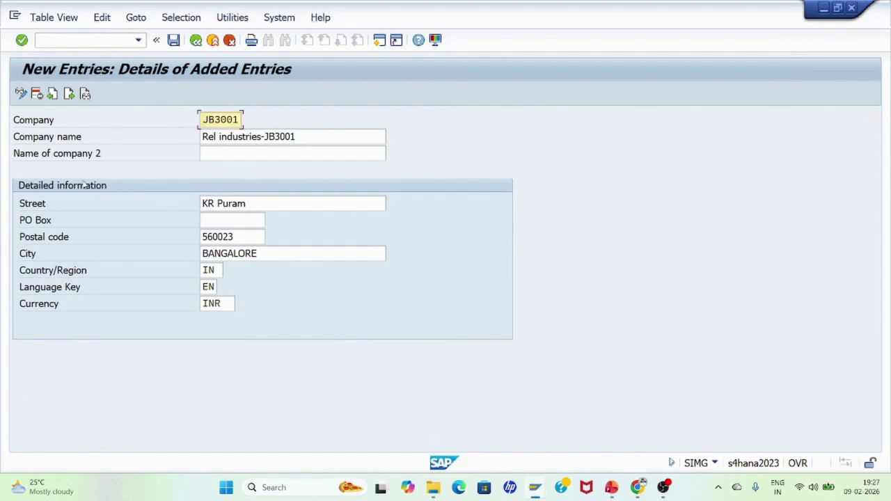
click(292, 153)
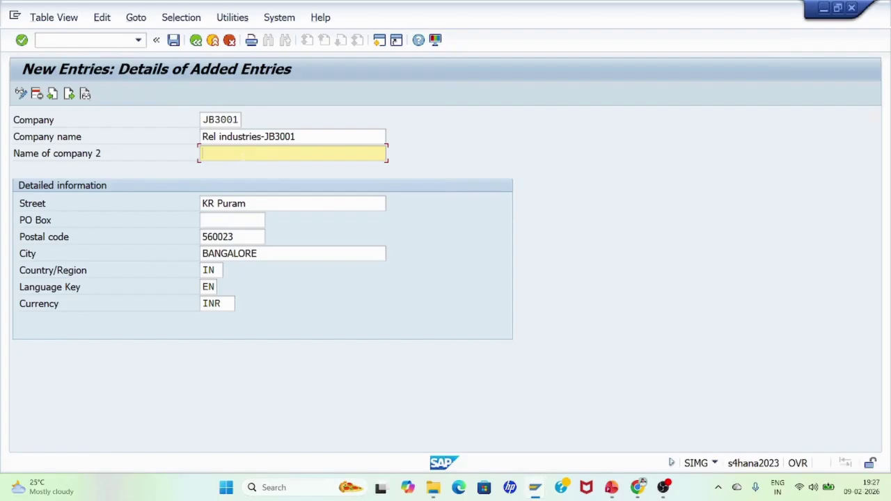
key(Return)
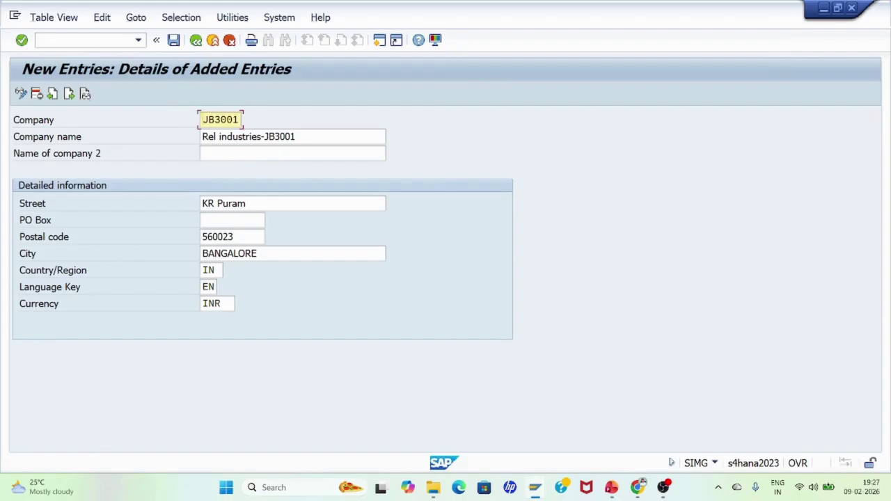
Save the company entry and start creating a new customizing request for it instead of using the proposed one
click(175, 41)
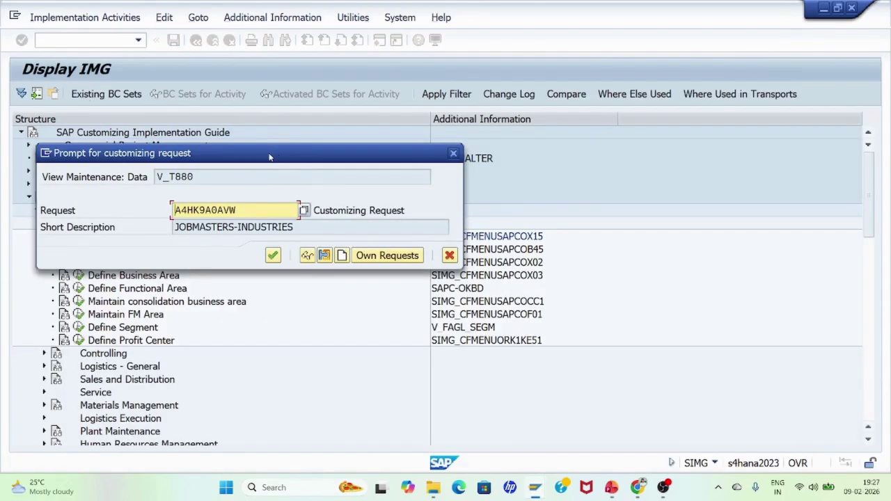
drag(280, 159, 542, 192)
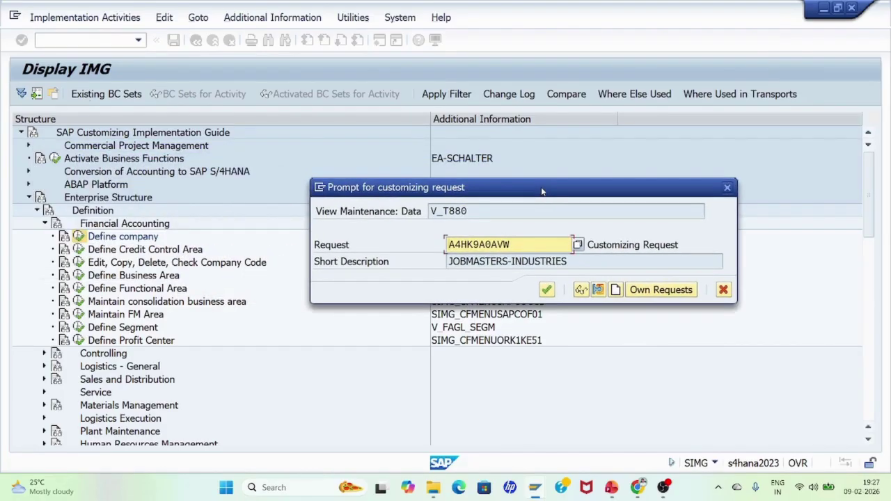
click(449, 245)
click(616, 291)
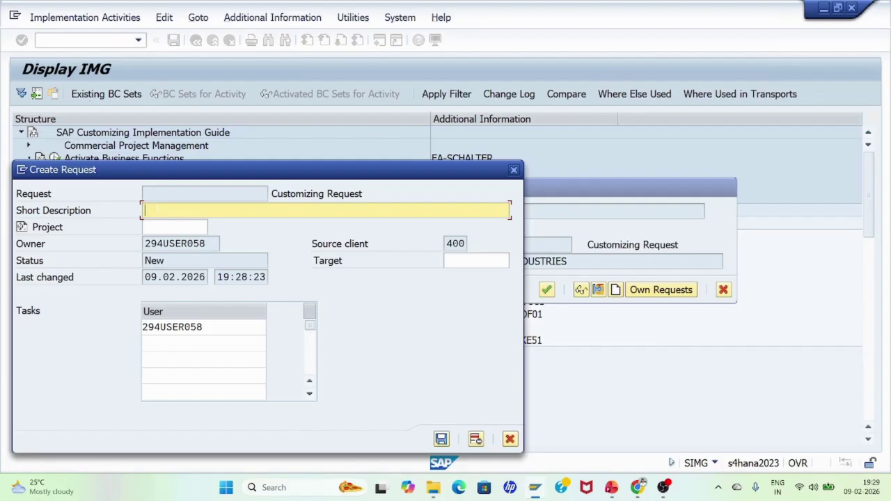
text(JB)
text(3001)
text(-)
text(Co)
key(BackSpace)
key(BackSpace)
key(BackSpace)
key(BackSpace)
key(BackSpace)
key(BackSpace)
key(BackSpace)
key(BackSpace)
key(BackSpace)
Create the customizing request with the short description "FI_Company name_JB3001" and use it to save the company entry
text(FI_ Company name)
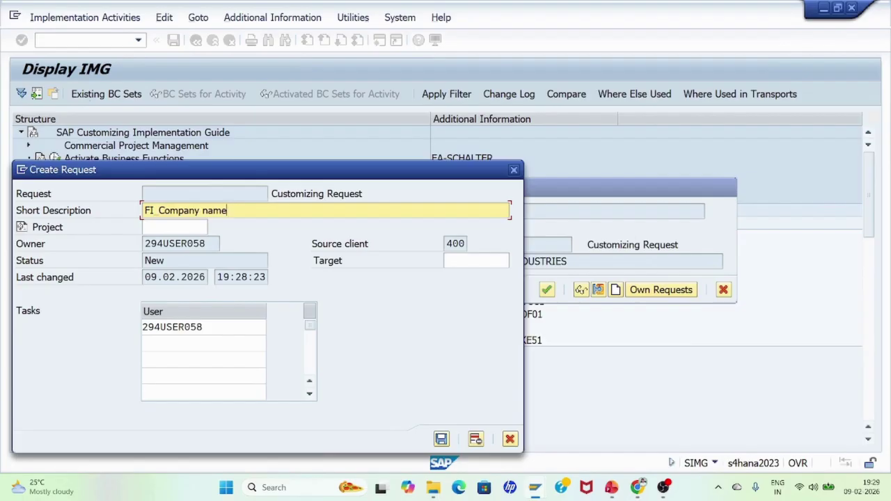
text( JB3001)
click(441, 438)
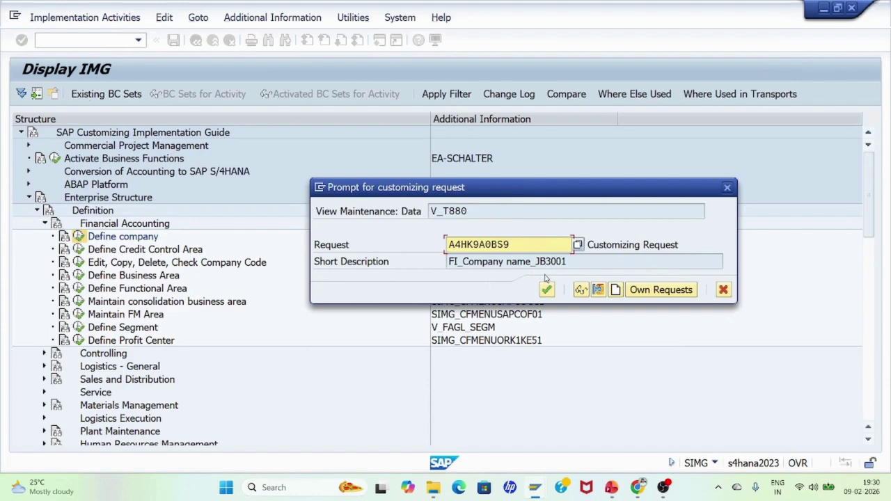
click(548, 290)
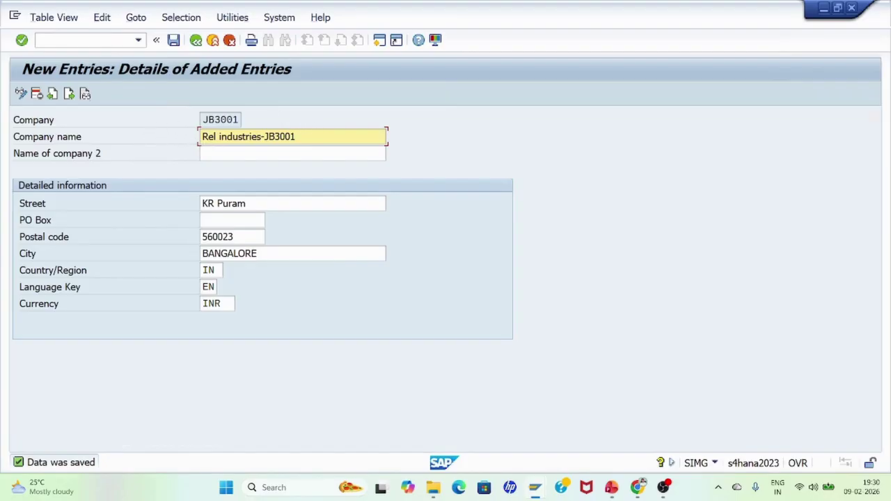
Leave the new company entry and the internal trading partners overview to return to the IMG structure
click(195, 40)
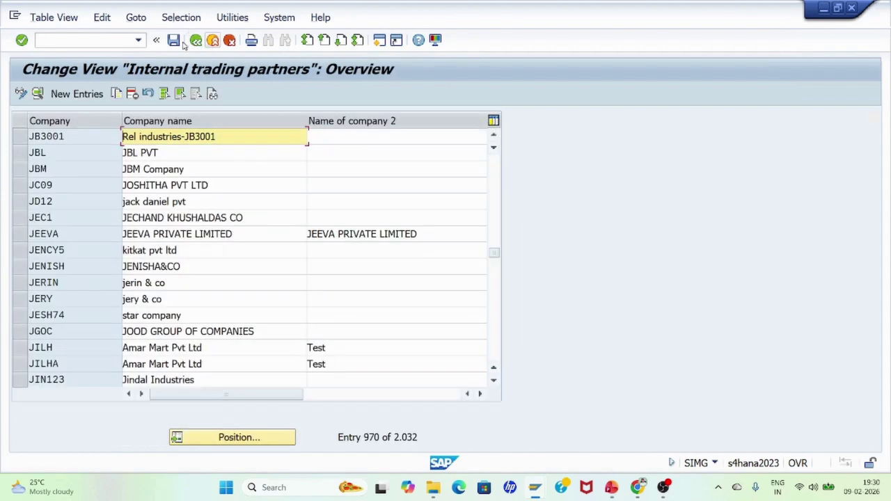
click(178, 41)
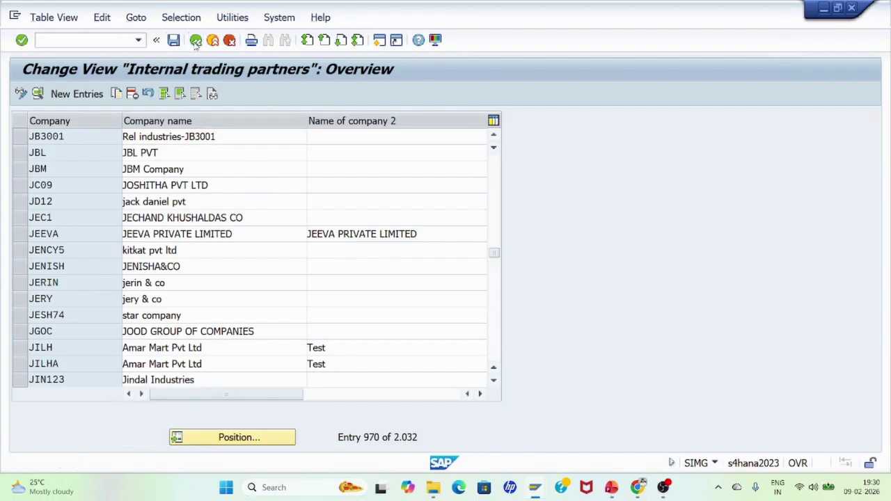
click(196, 40)
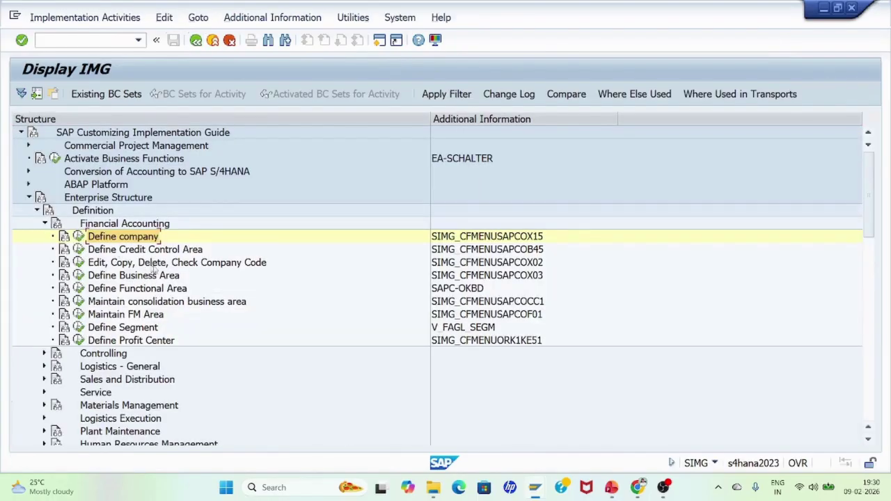
Execute Edit, Copy, Delete, Check Company Code under Financial Accounting and choose the Edit Company Code Data activity
click(113, 264)
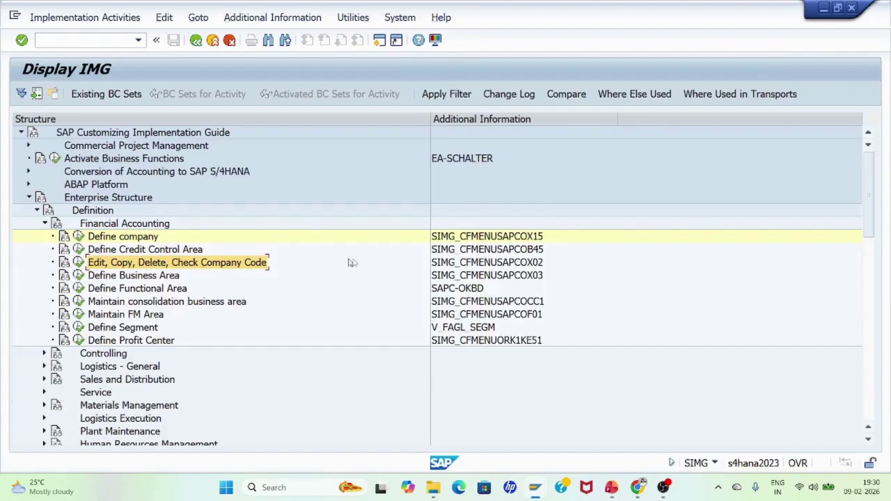
click(515, 266)
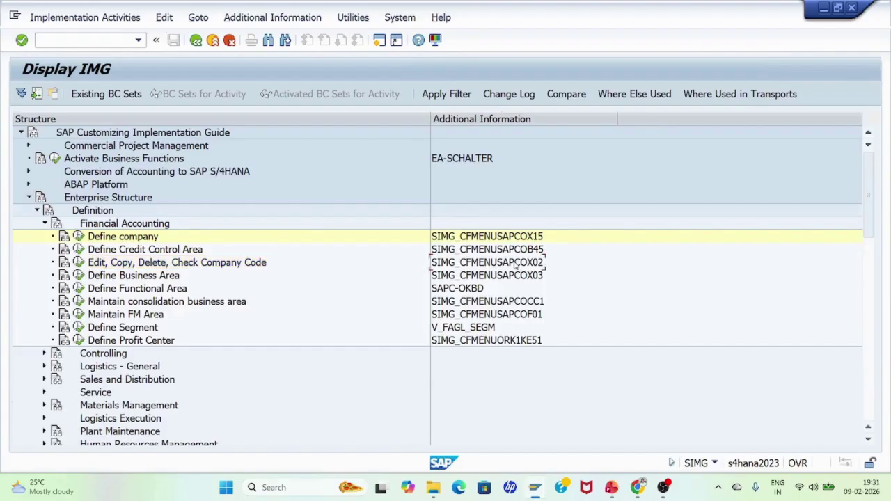
click(121, 265)
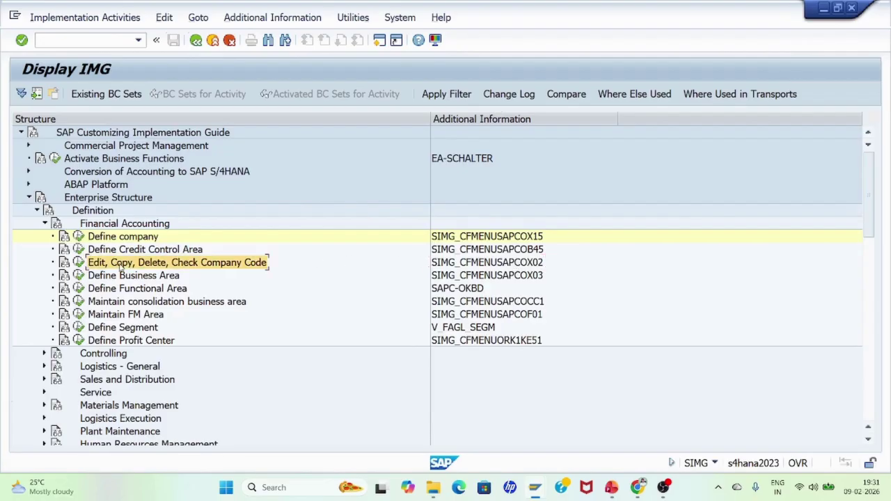
click(78, 263)
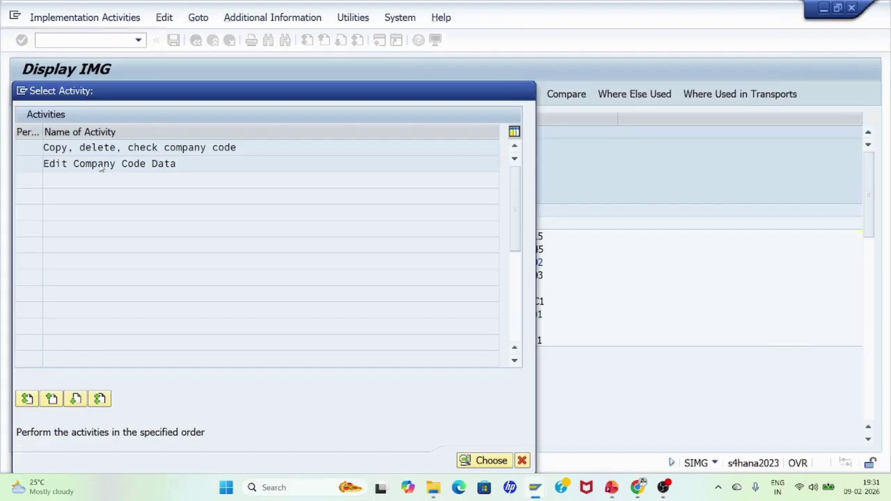
double_click(100, 162)
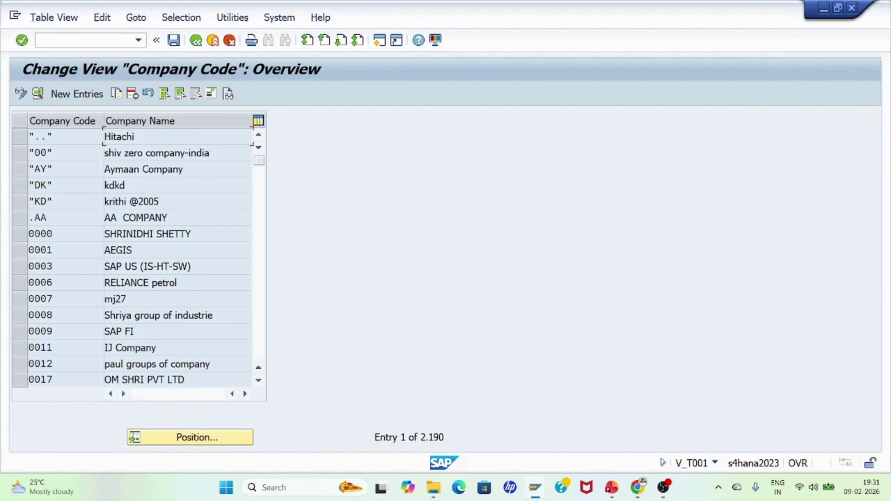
Start a new company code entry and set its company code to JB01
click(77, 94)
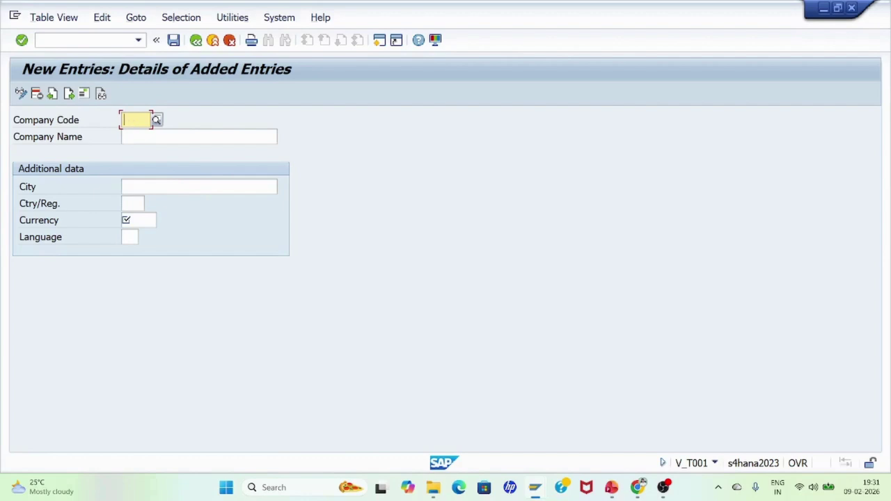
text(JB)
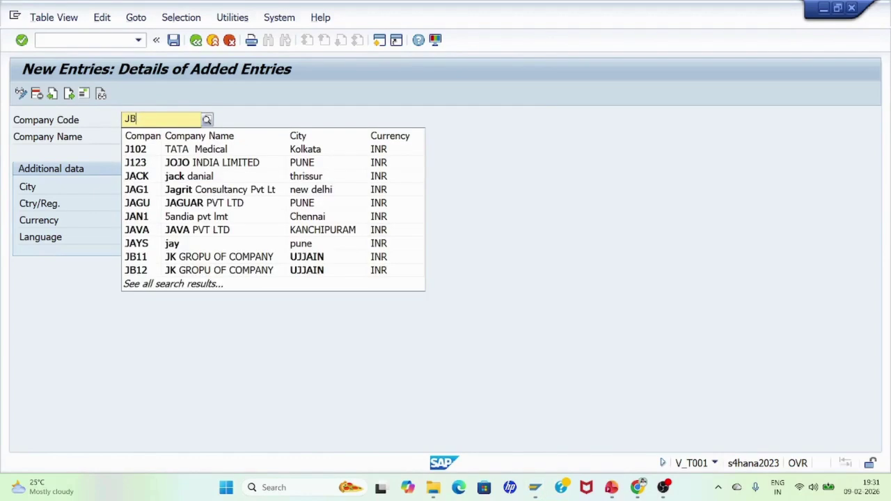
text(3)
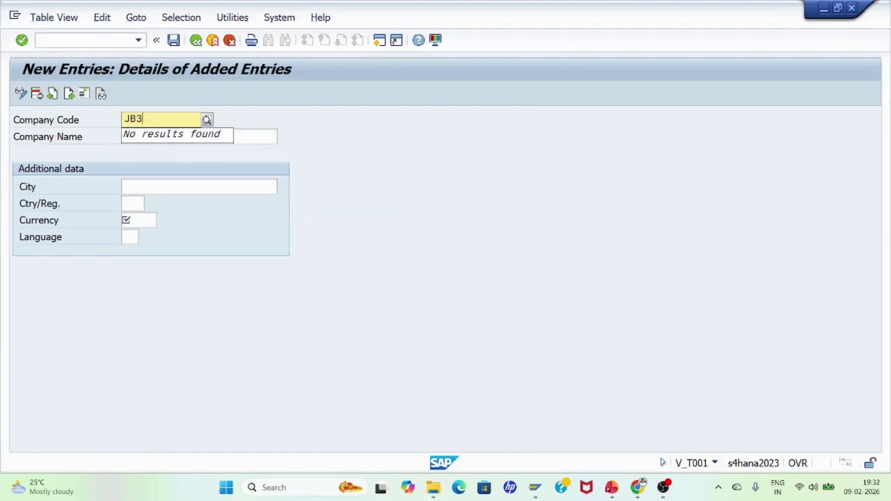
key(BackSpace)
text(01)
key(Escape)
Enter REL info comm-IND as the company name for company code JB01
click(124, 136)
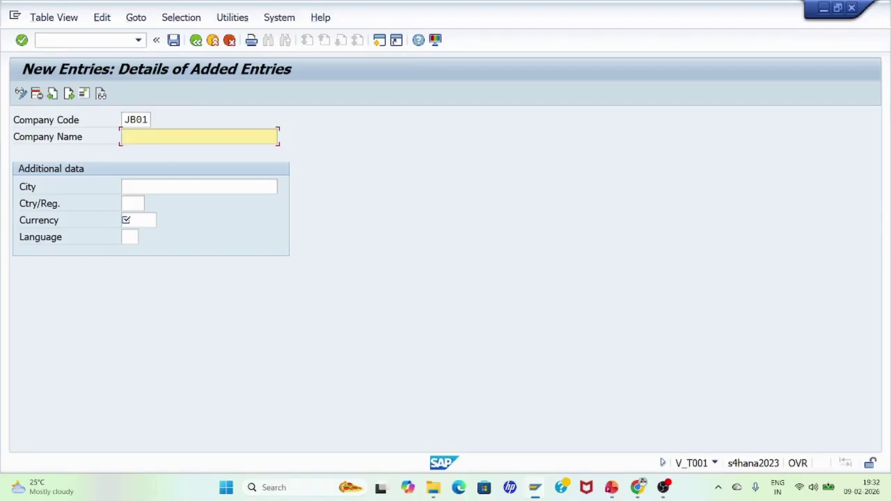
text(REI info comm-)
text(IND)
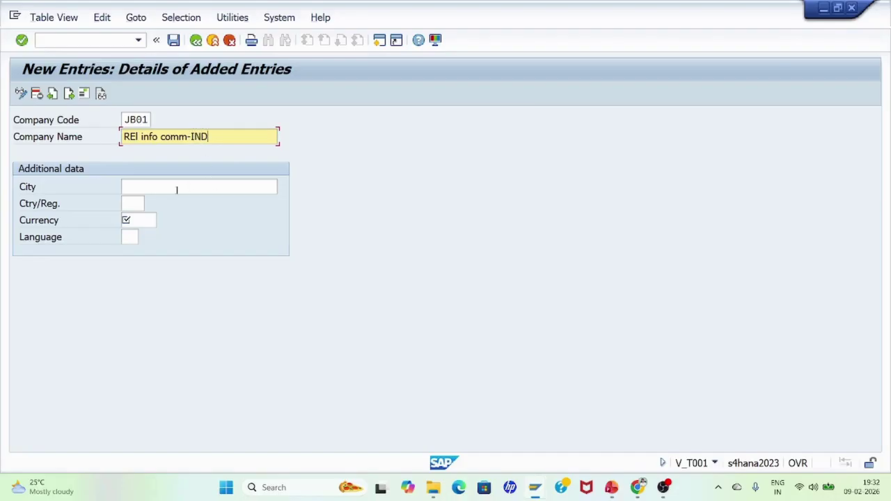
click(138, 137)
key(BackSpace)
text(L)
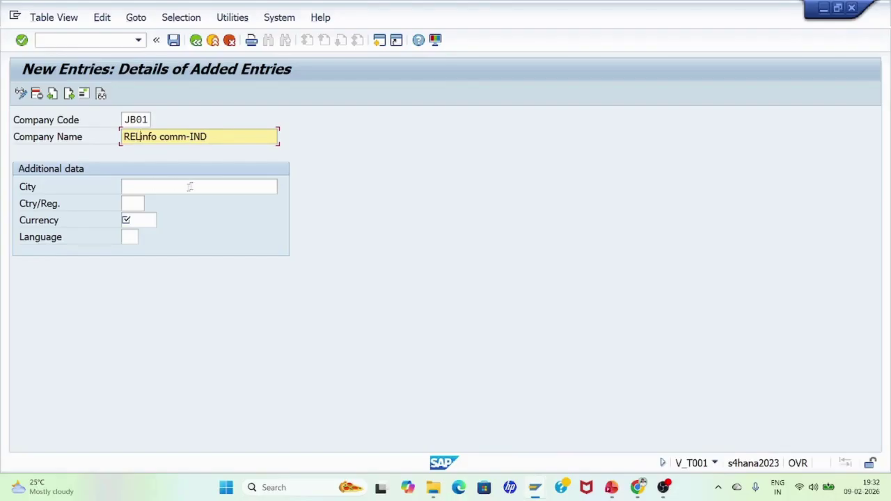
text( info )
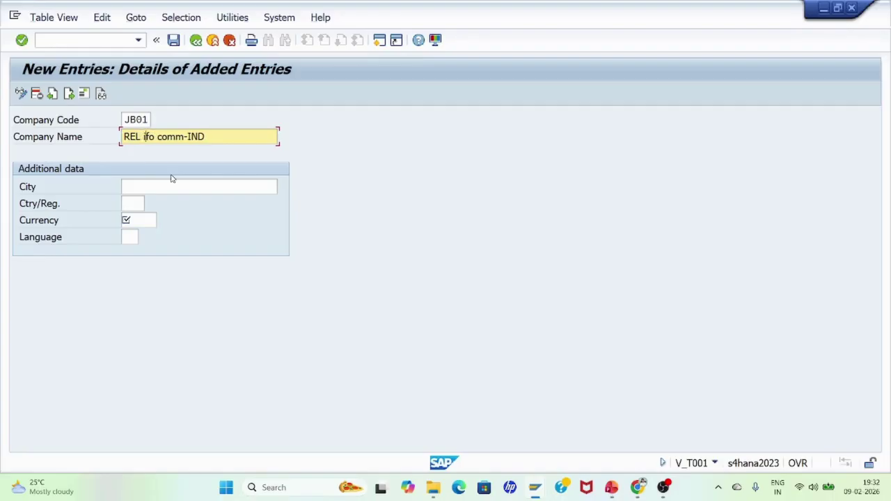
text(comm-IND)
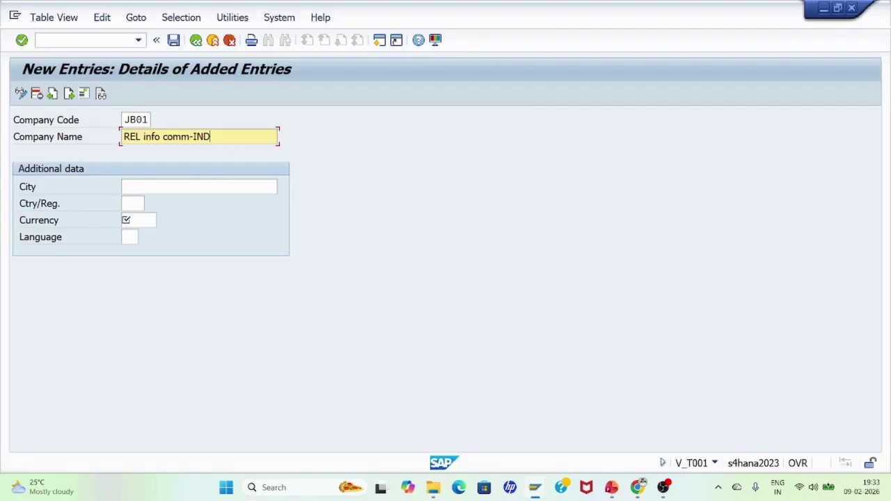
Set the company code's city to BANGALORE and its country/region to IN
click(125, 186)
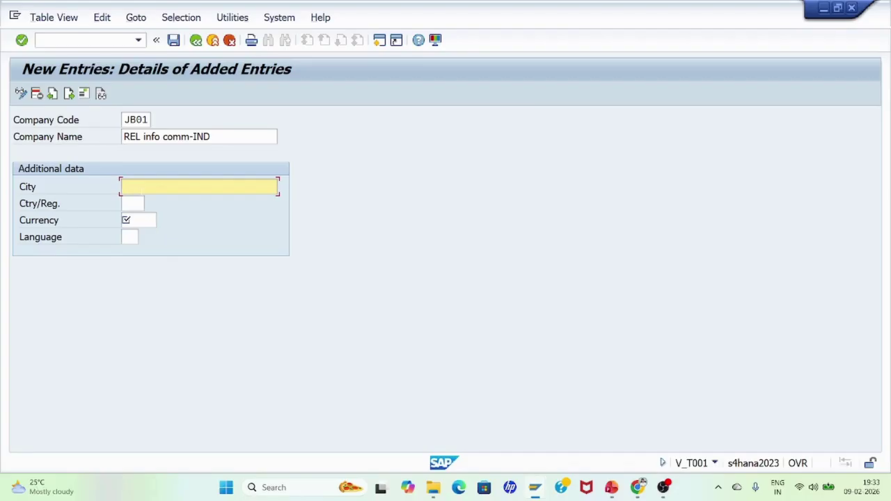
text(b)
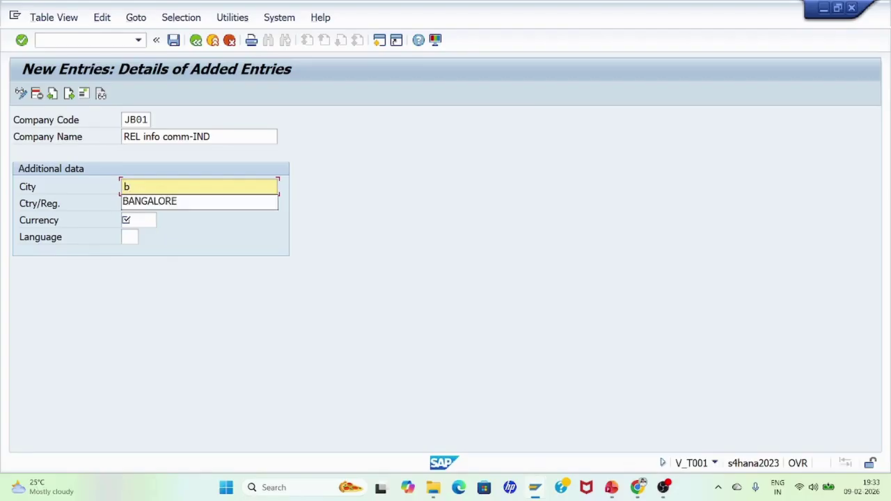
click(139, 201)
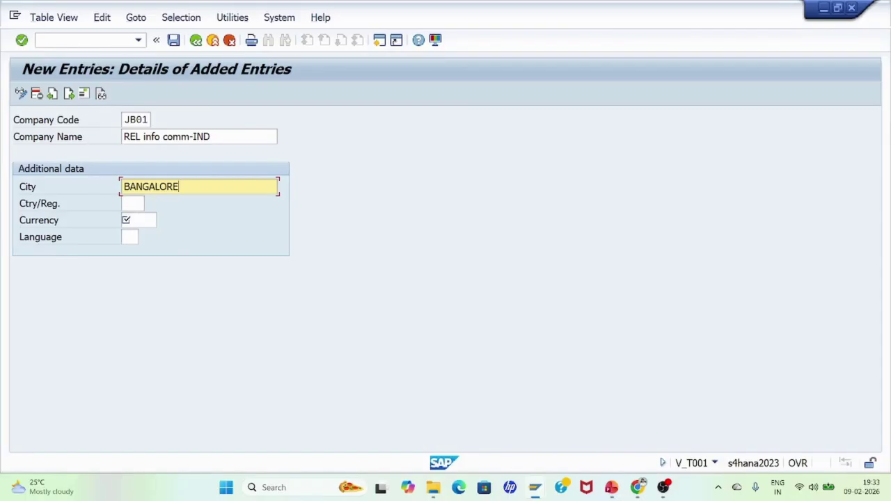
click(133, 204)
text(IN)
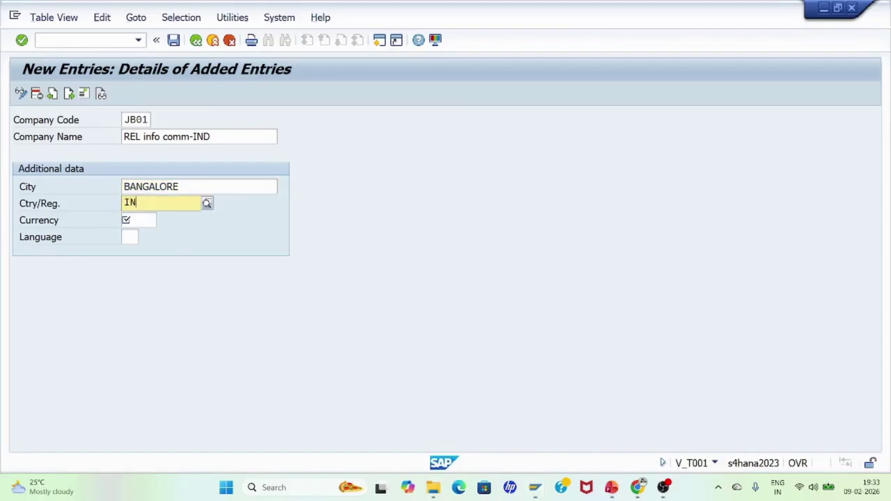
click(140, 233)
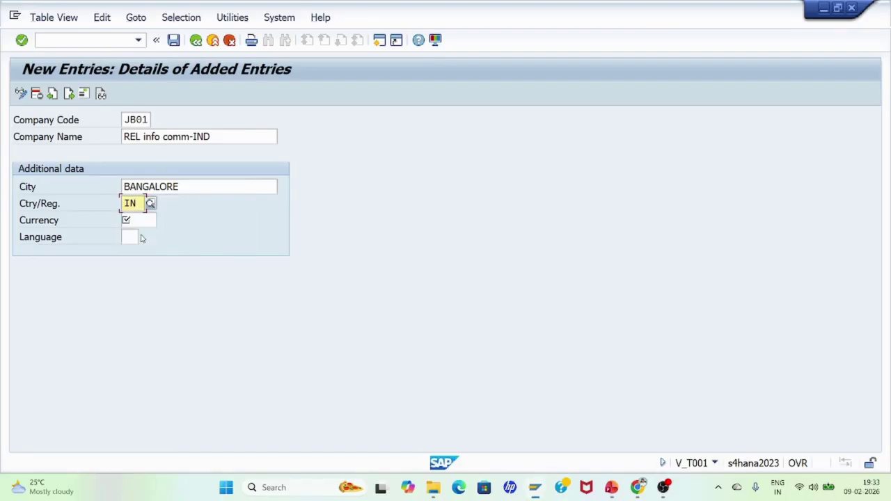
Set the company code's currency to INR and its language to EN
click(142, 222)
text(INR)
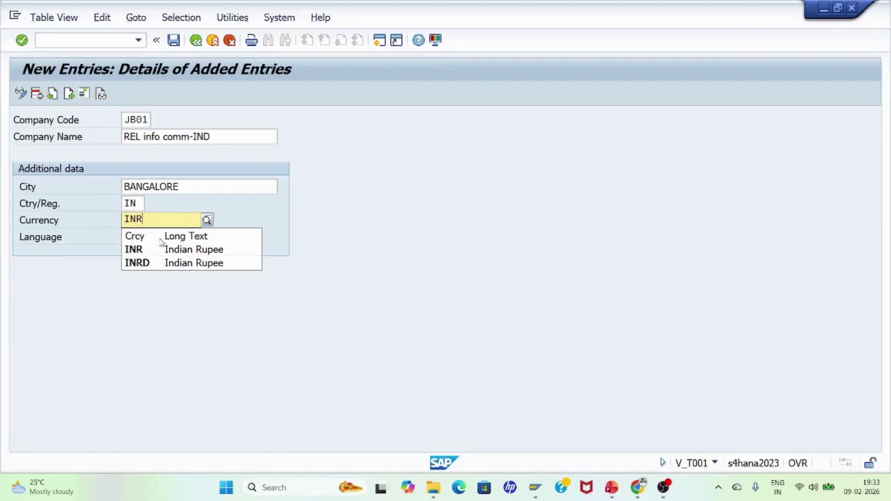
click(147, 249)
click(129, 237)
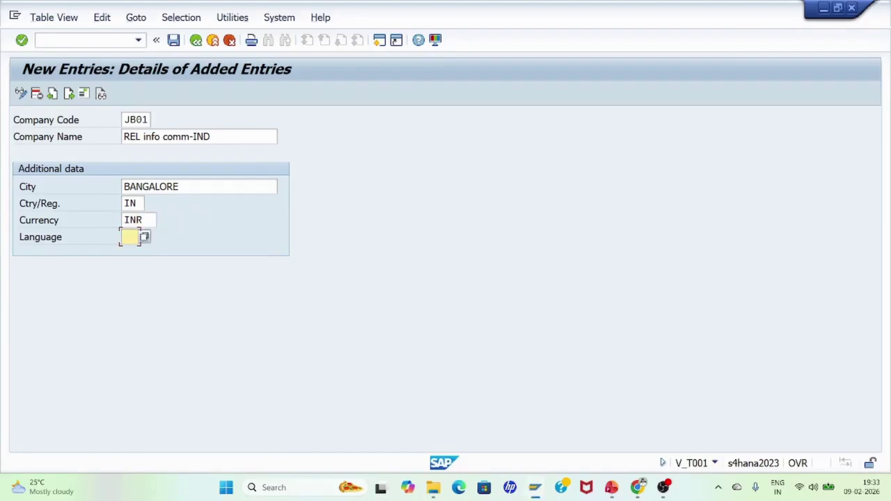
text(EN)
key(Return)
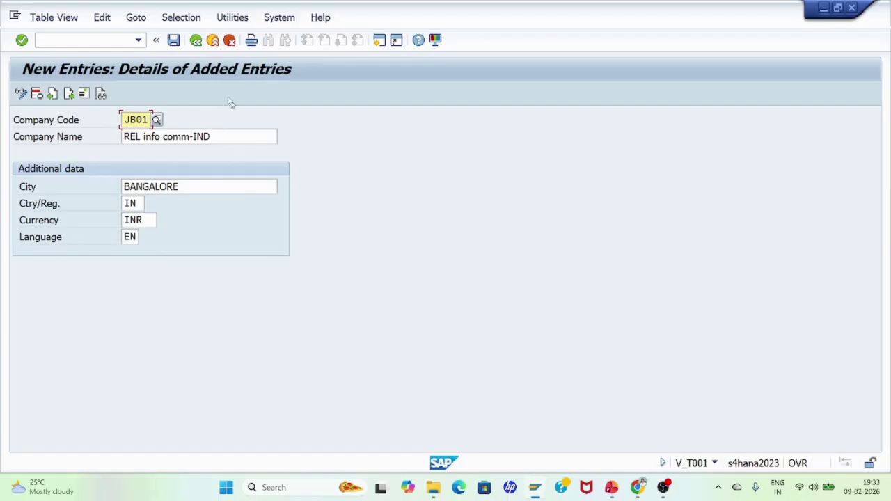
Save the new company code entry and give its address the title Company and the name REL info comm-IND
click(174, 40)
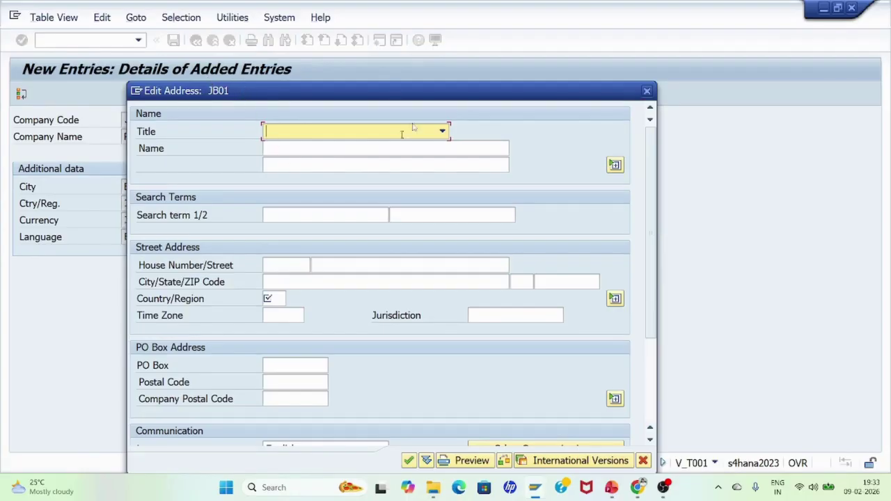
drag(385, 87, 551, 81)
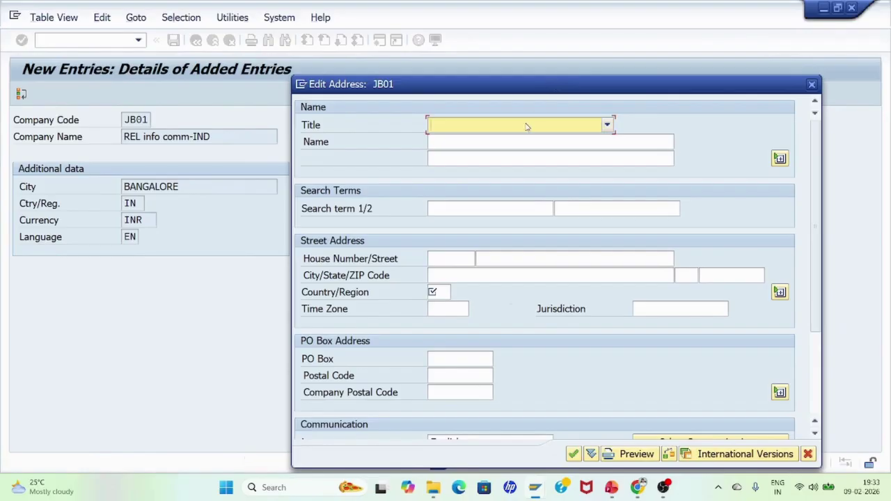
click(606, 125)
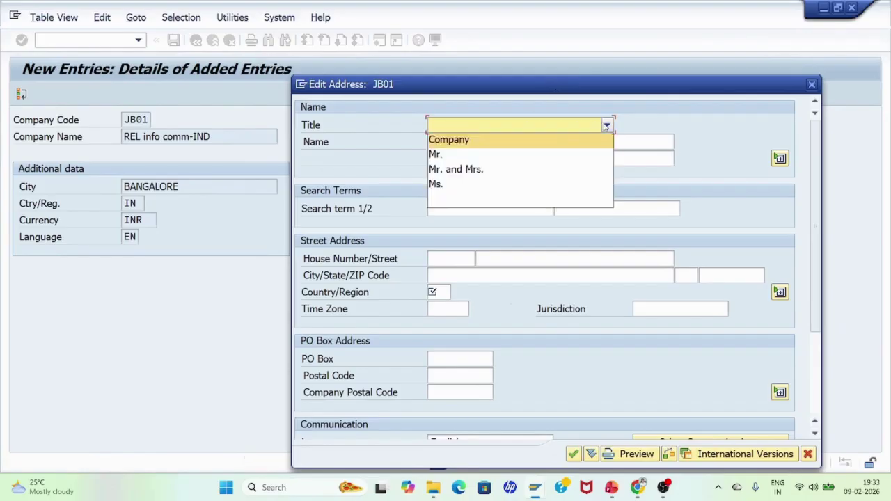
click(458, 141)
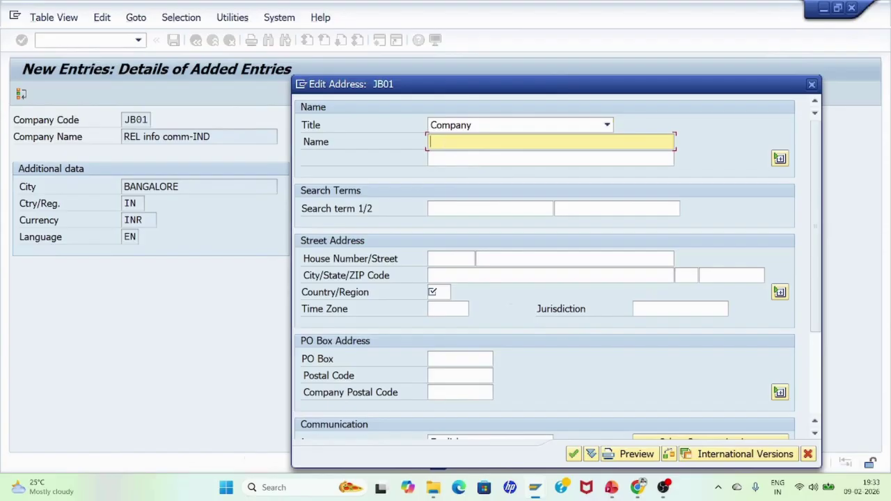
text(REL info comm-)
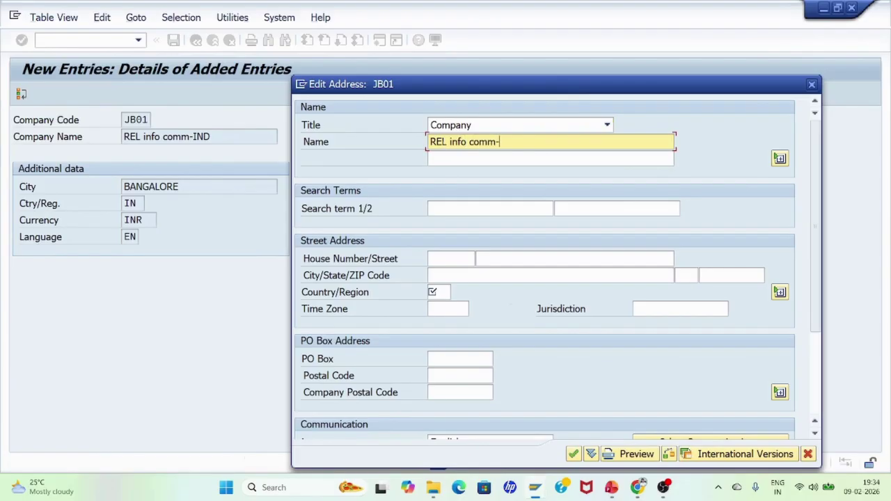
text(IND)
Fill in the house number and street in the street address of company code JB01
click(451, 210)
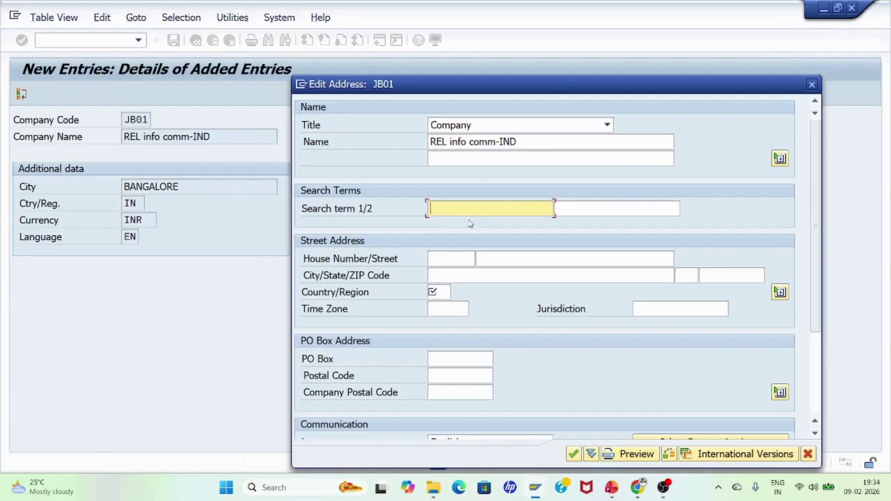
click(447, 259)
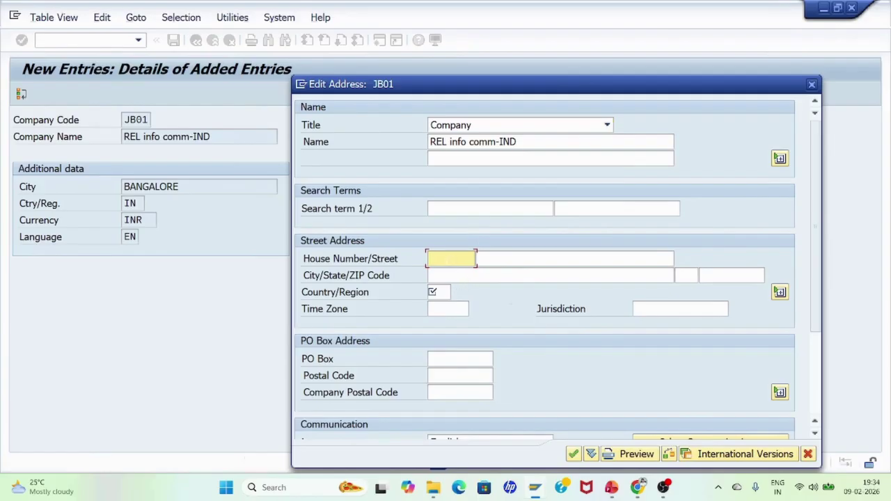
click(439, 262)
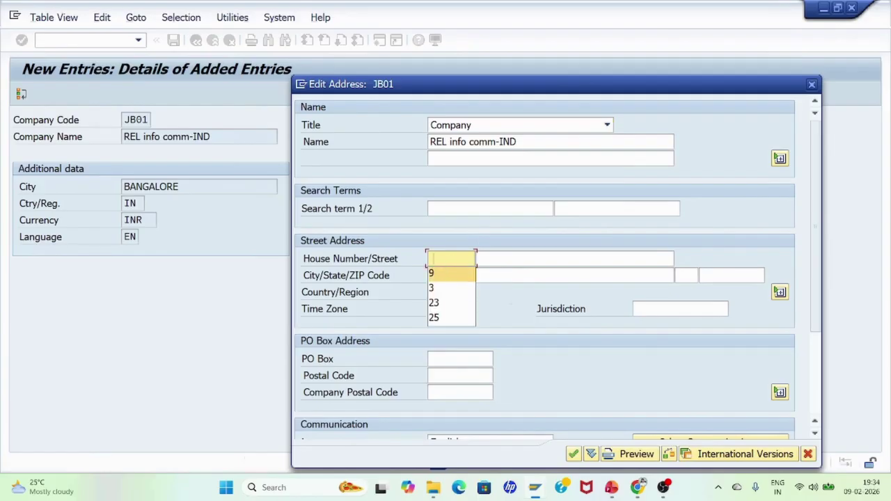
click(433, 318)
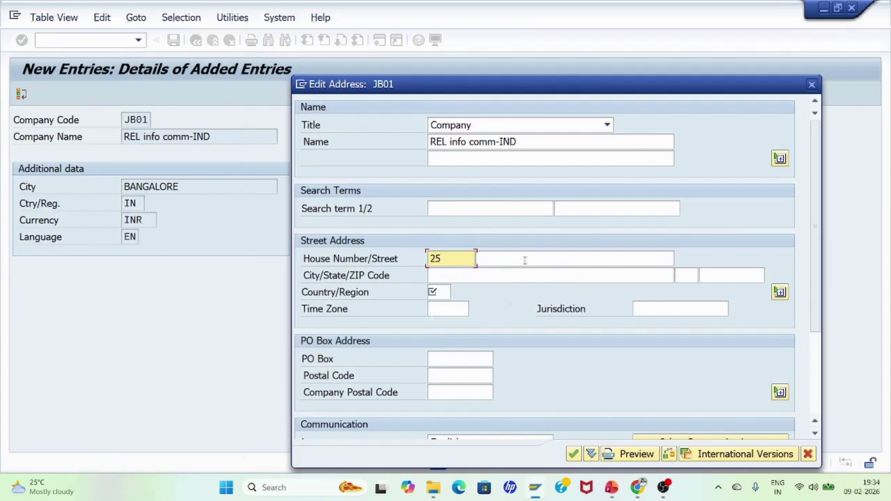
click(486, 259)
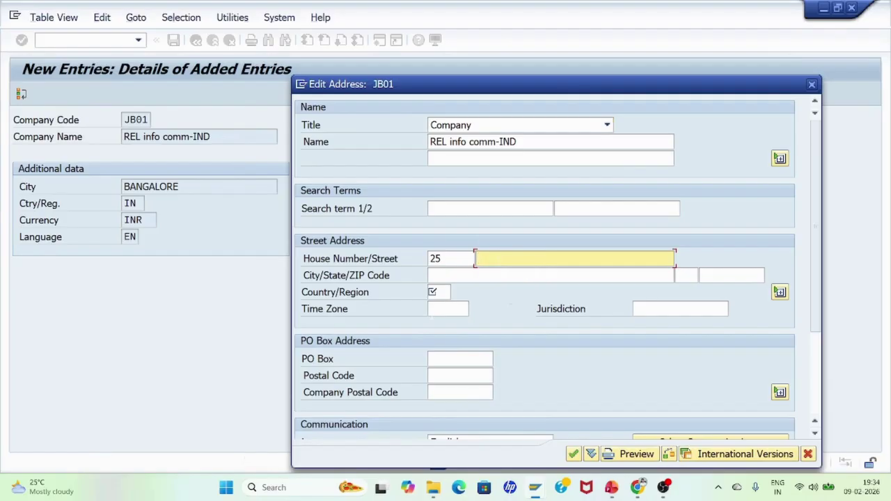
text(KR Puram)
key(Tab)
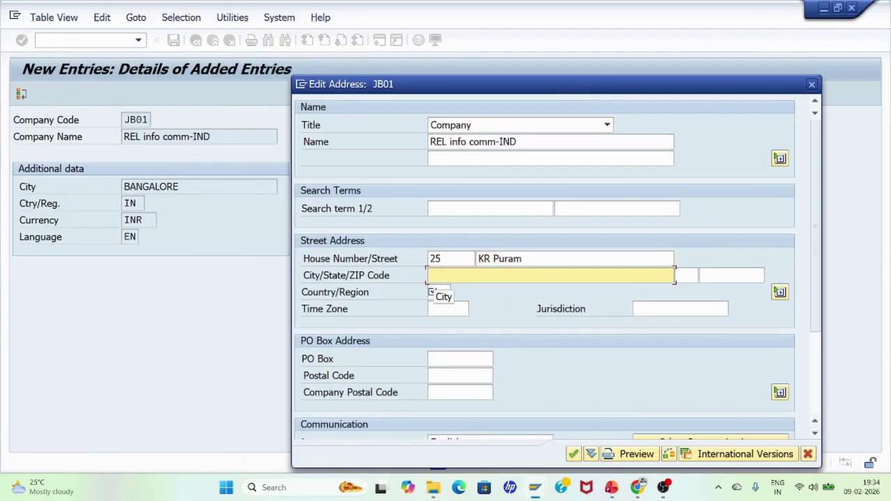
Set the street address's city to Bangalore and its country/region to IN
text(Ba)
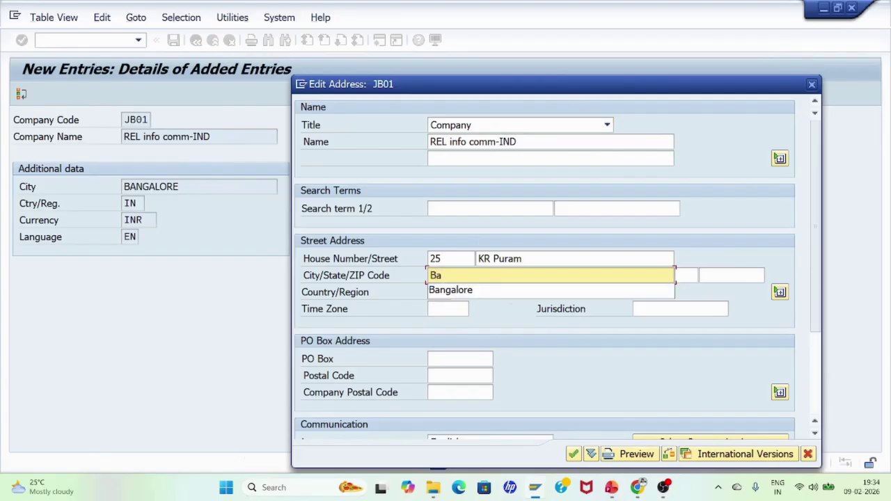
key(Down)
key(Return)
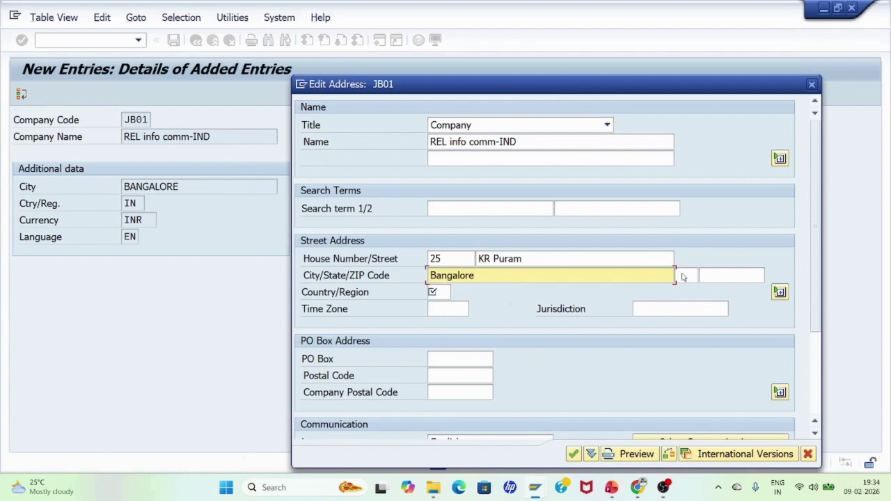
click(439, 292)
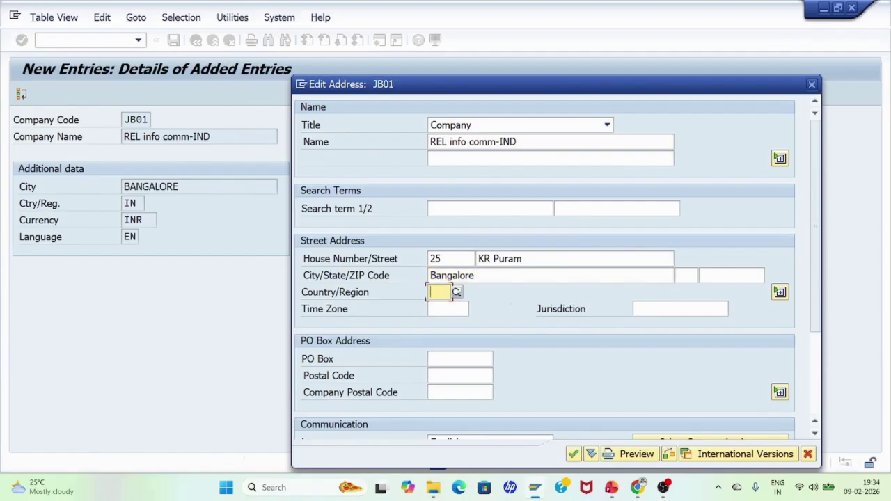
text(IN)
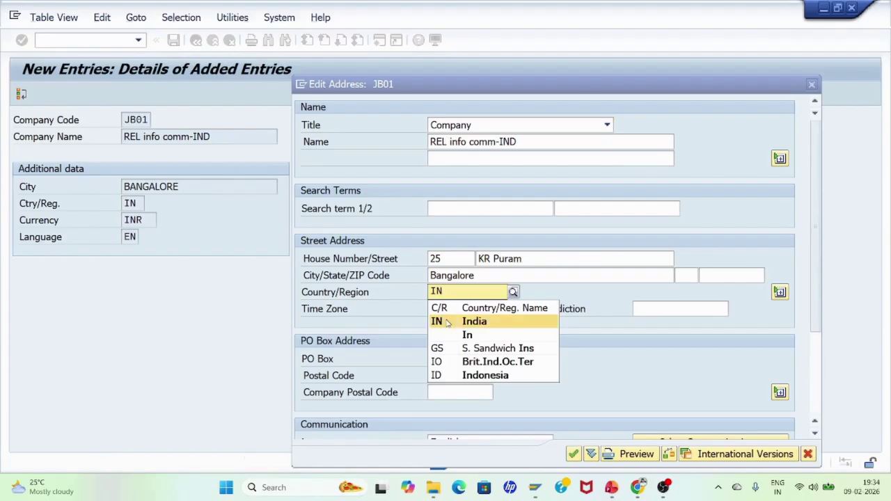
click(447, 322)
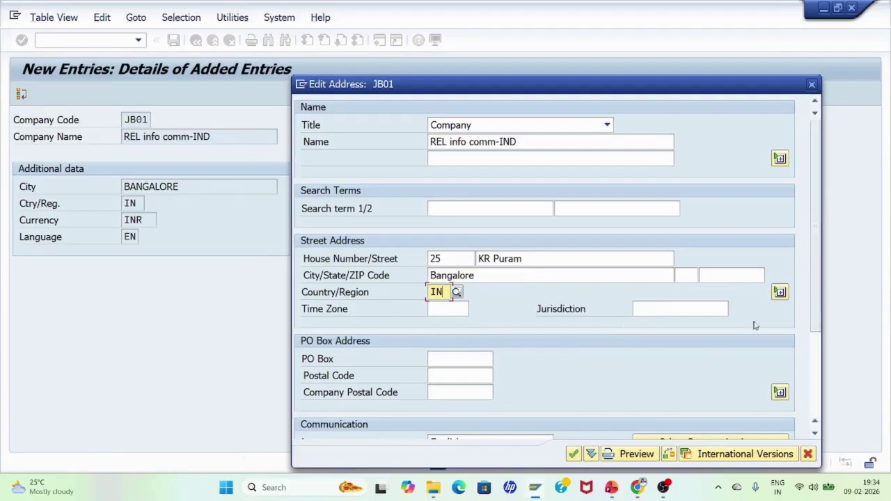
Try to confirm the address data of company code JB01
drag(816, 298, 828, 374)
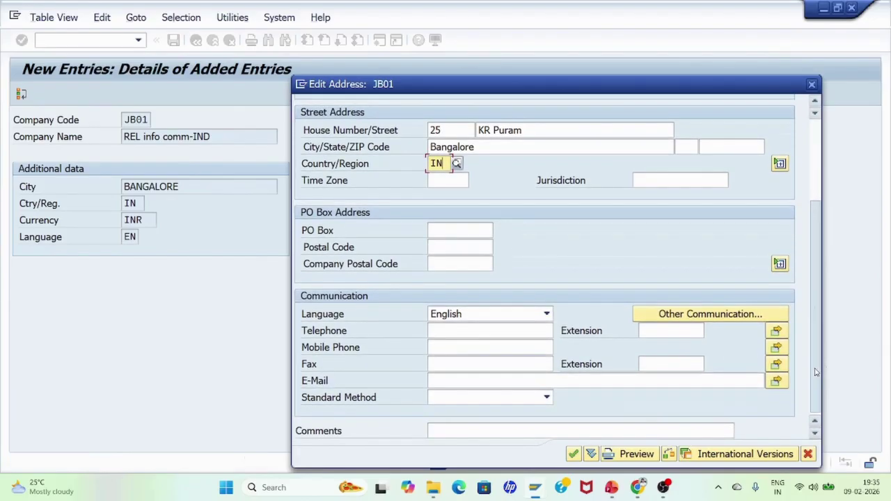
scroll(817, 373, up, 5)
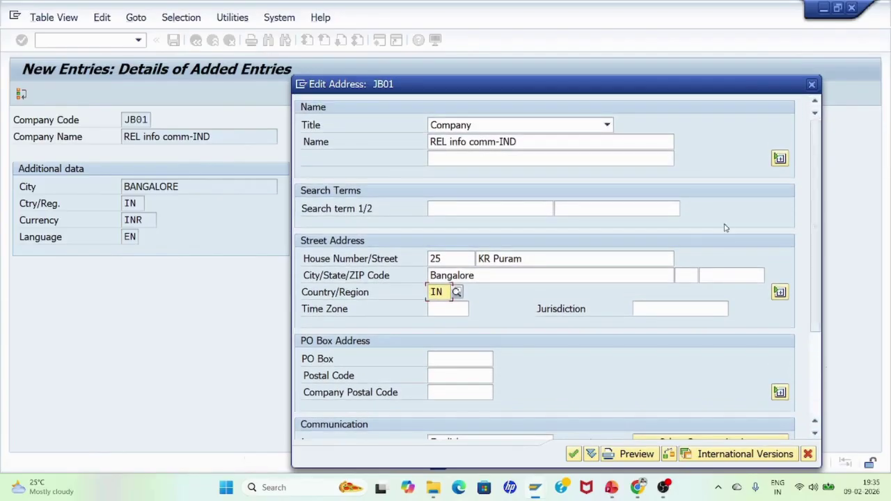
click(573, 454)
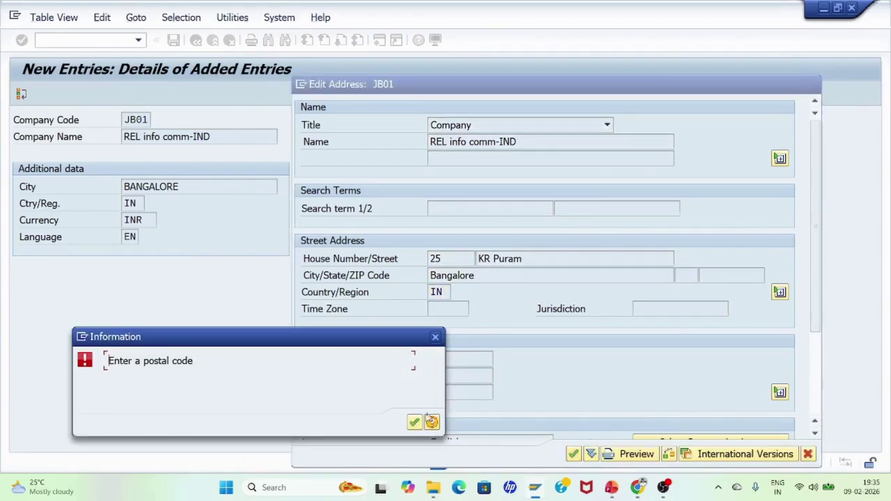
click(415, 423)
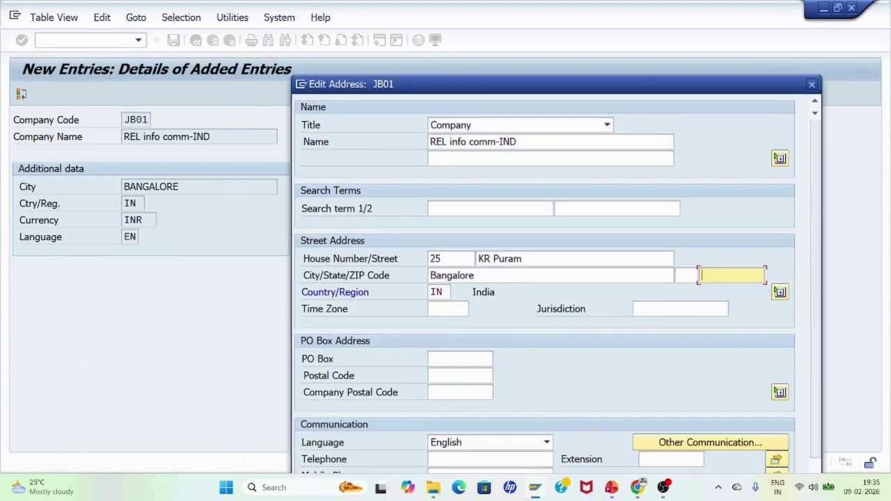
Fill in the PO box postal code in the address of company code JB01 and try to confirm the address
click(461, 376)
click(461, 376)
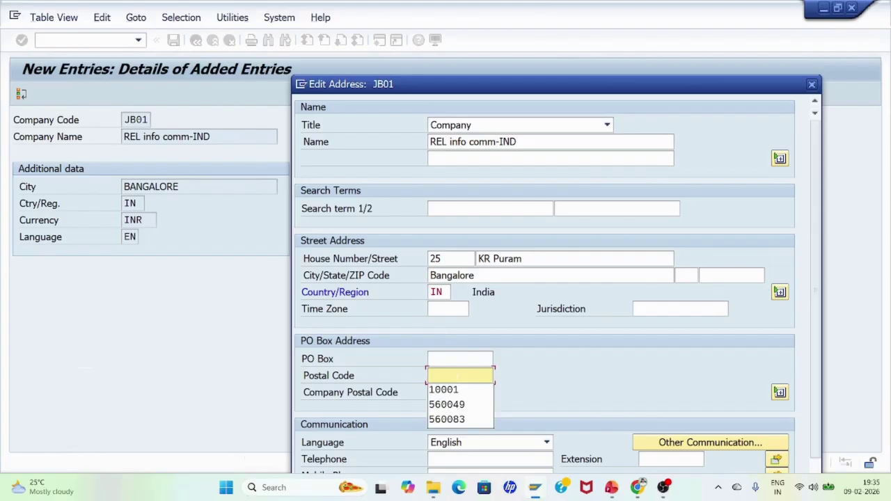
key(Down)
key(Down)
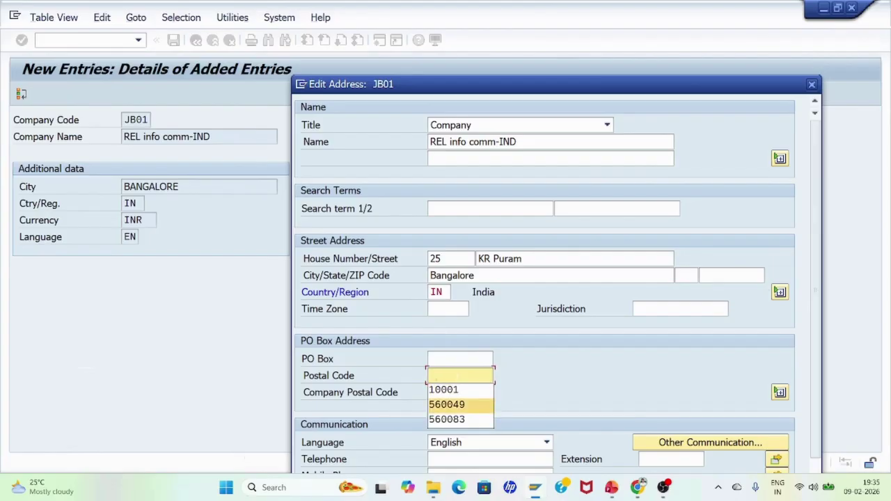
key(Return)
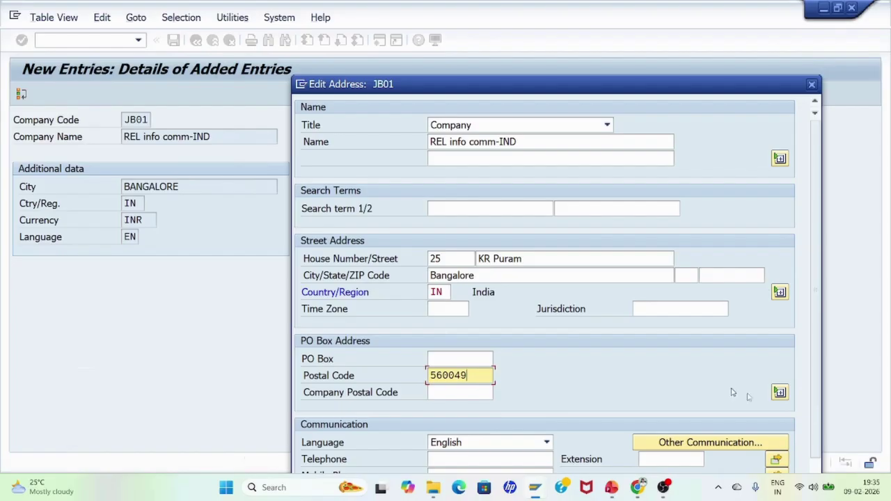
scroll(815, 309, down, 3)
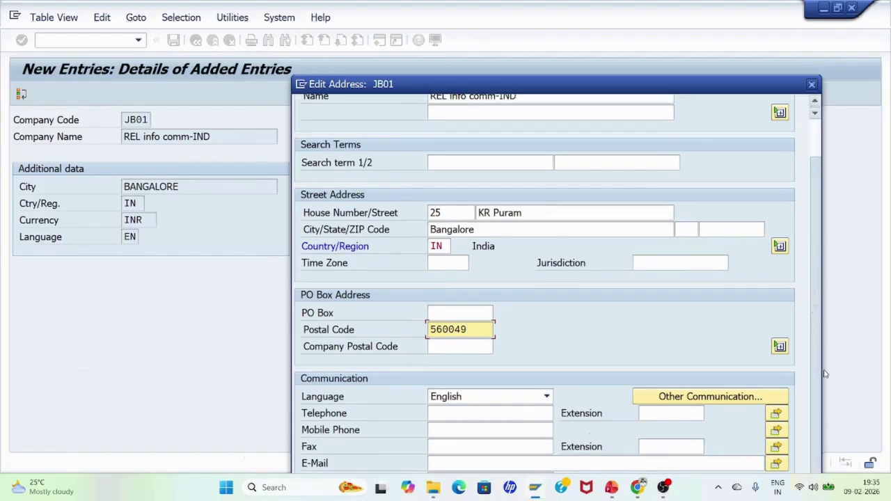
drag(657, 88, 607, 12)
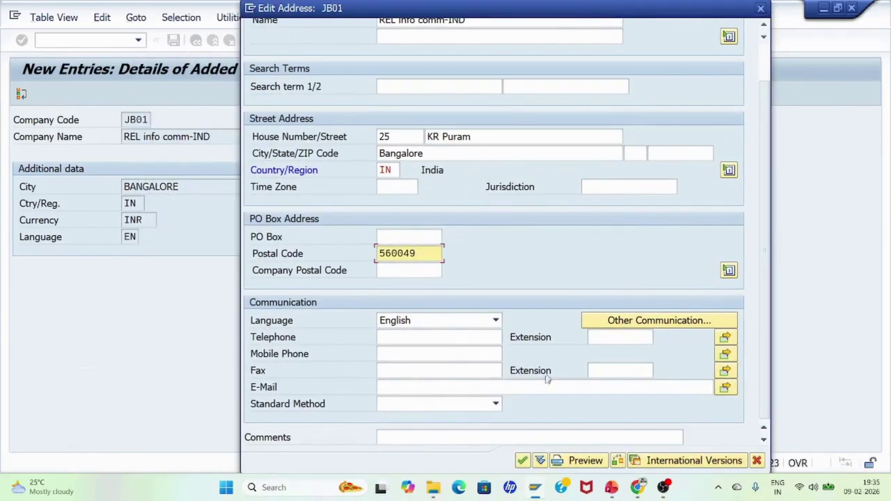
click(523, 461)
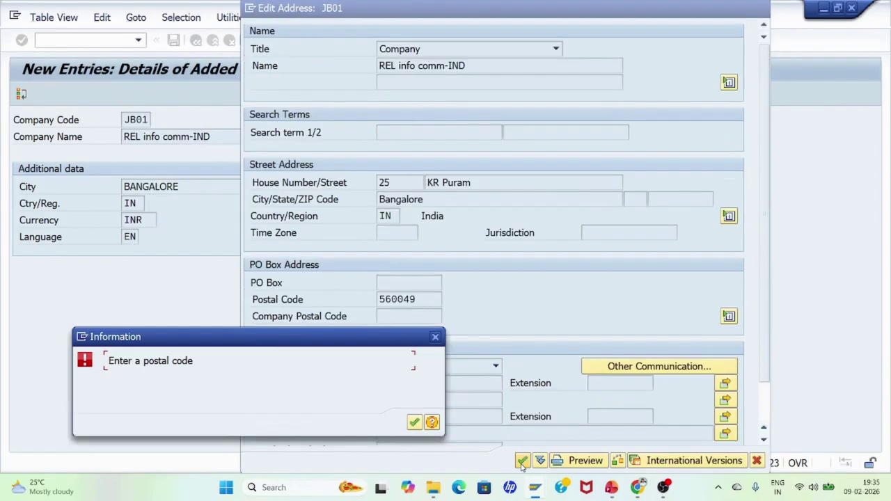
click(415, 423)
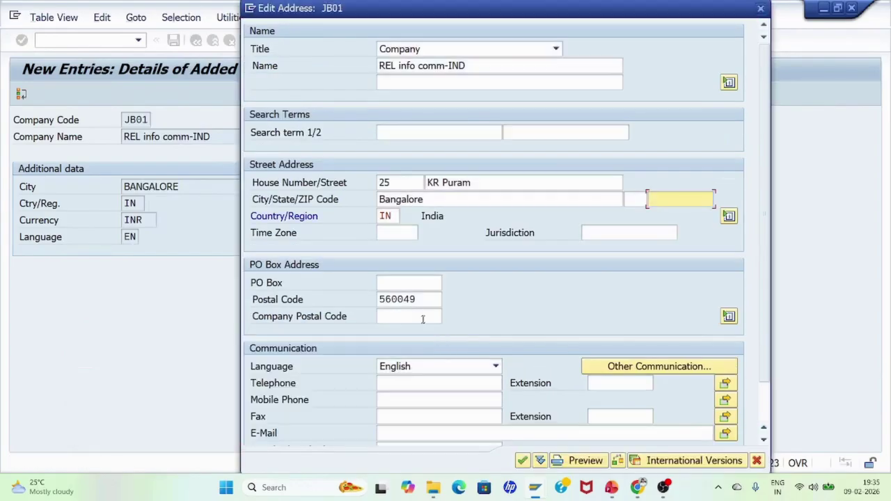
Copy the PO box postal code into the street address's ZIP code and try to confirm the address again
double_click(397, 299)
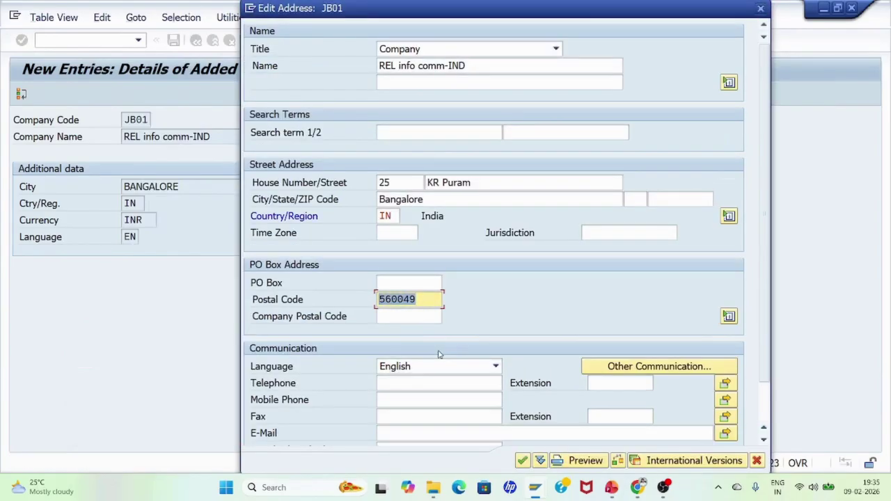
key(ctrl+c)
click(672, 199)
key(ctrl+v)
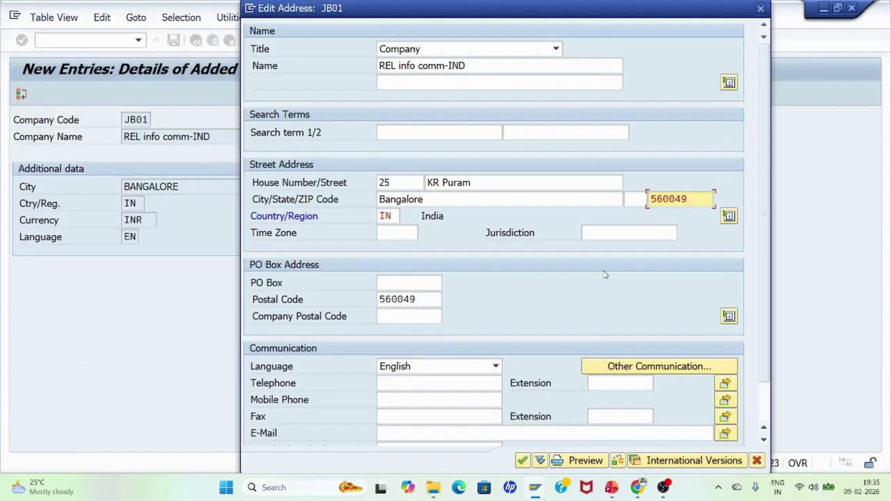
click(523, 461)
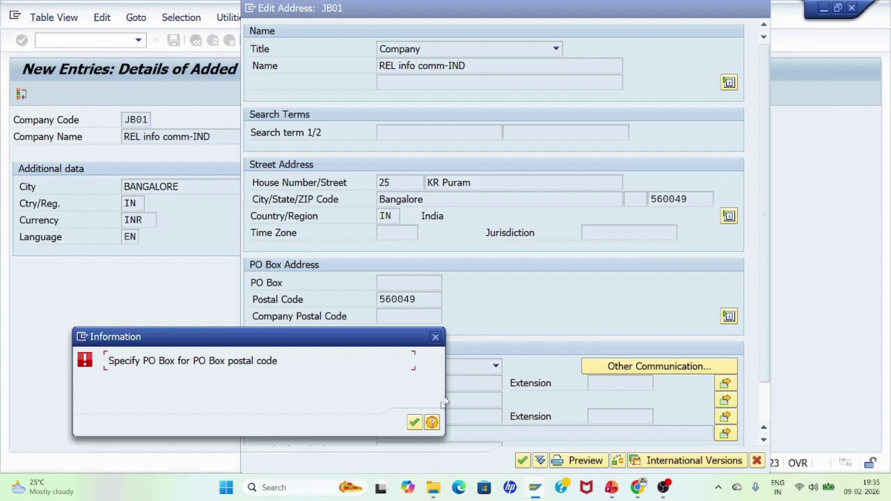
click(415, 422)
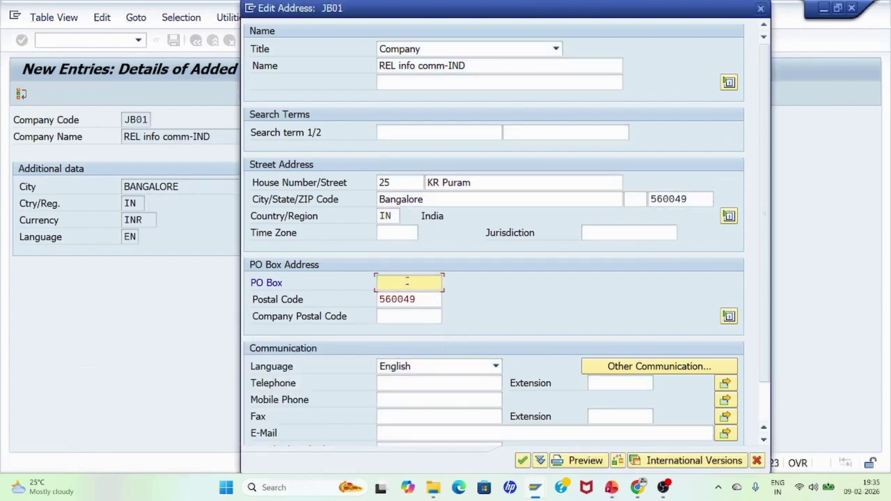
Fill in the PO box number and confirm the address of company code JB01
click(385, 283)
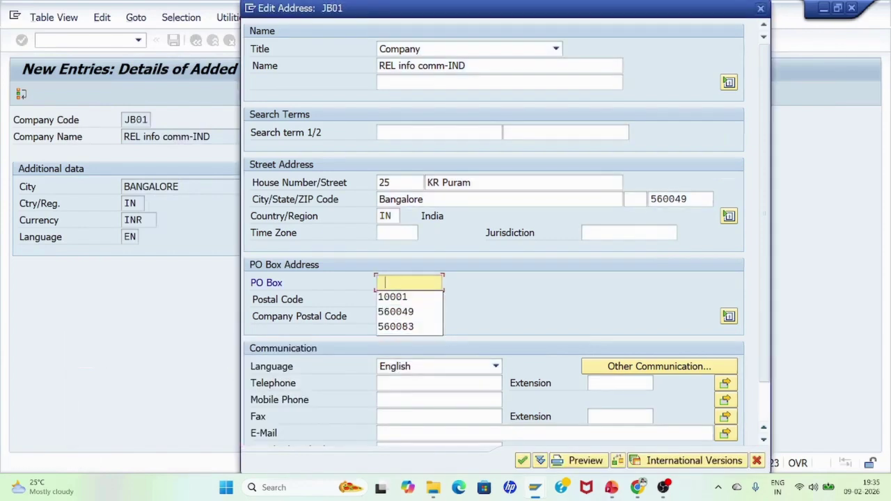
click(394, 297)
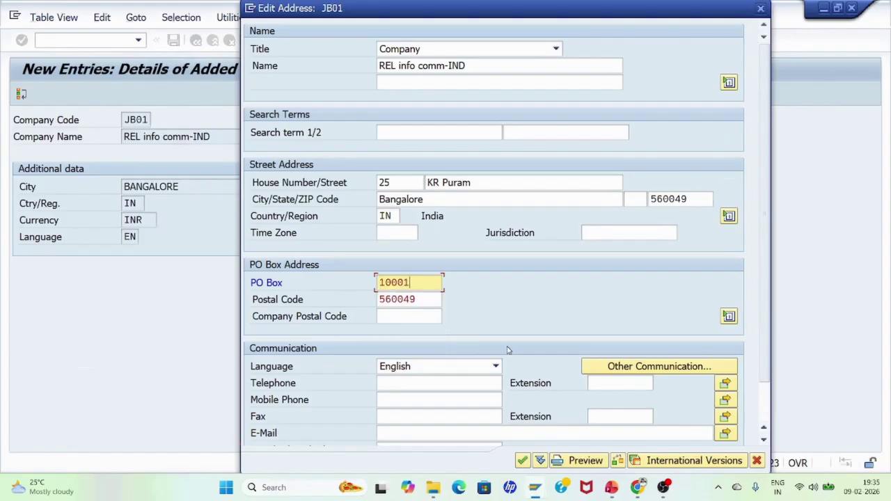
click(522, 461)
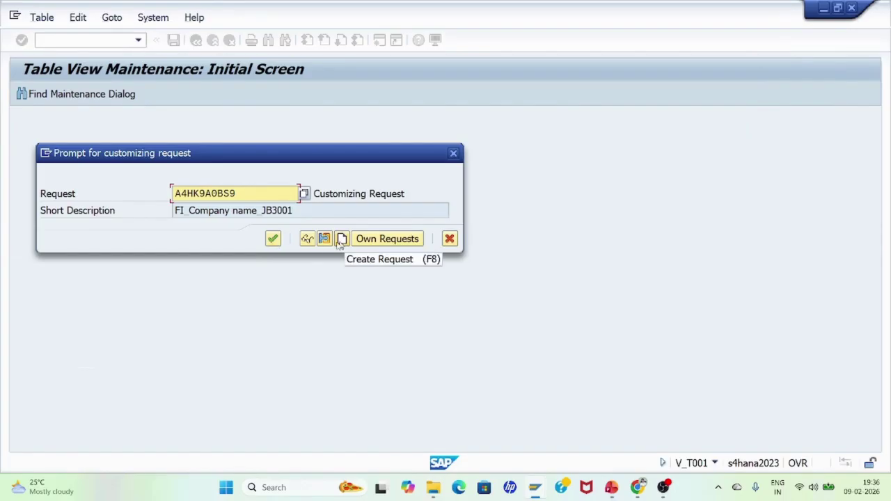
click(274, 239)
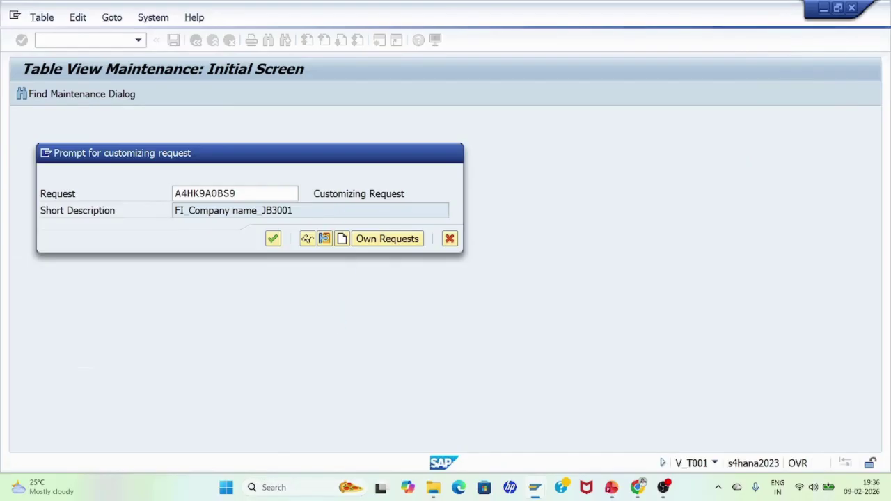
Switch to Excel and create a blank workbook
click(278, 488)
text(excel)
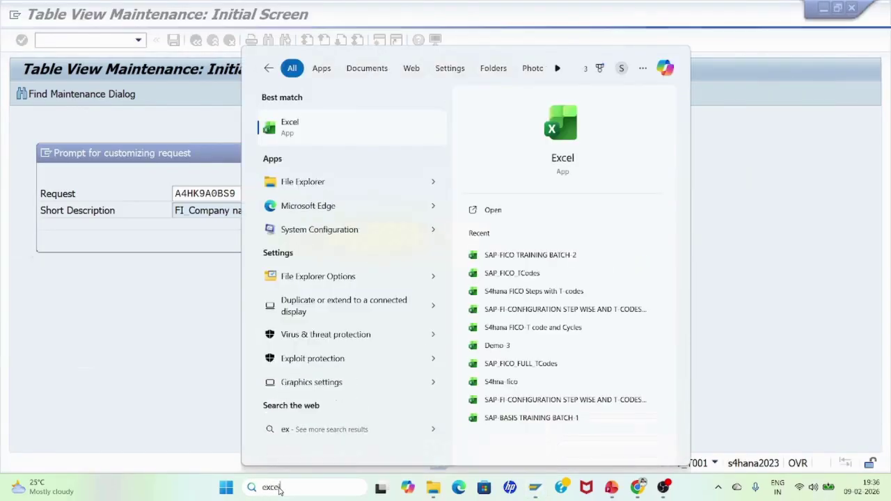
click(292, 125)
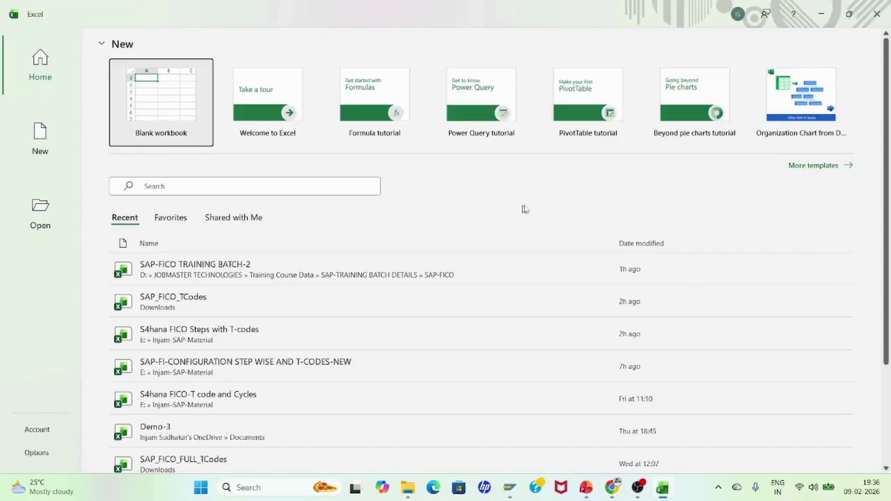
click(152, 101)
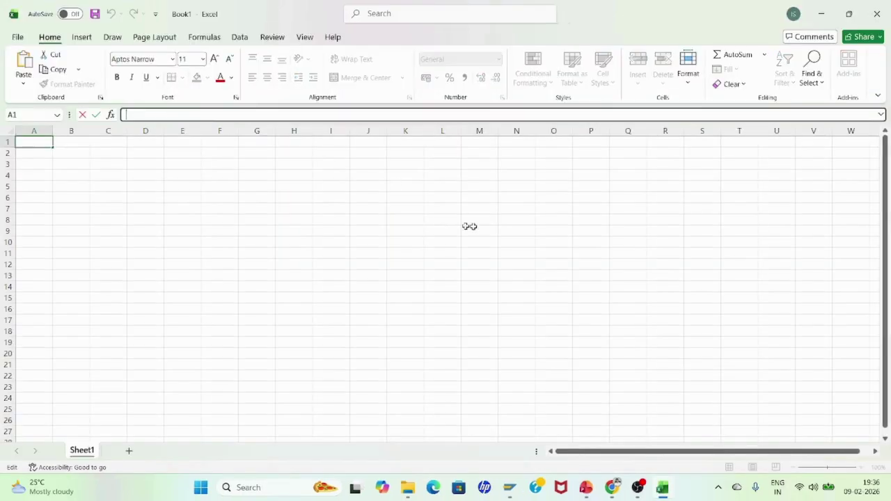
Enter JB3001 in cell H6 and the label Company beside it in G6
click(189, 211)
click(292, 198)
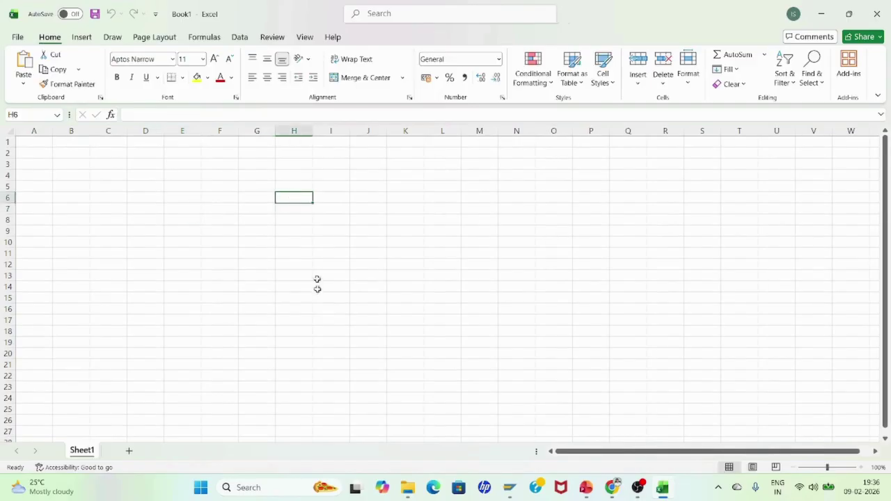
text(JB3001)
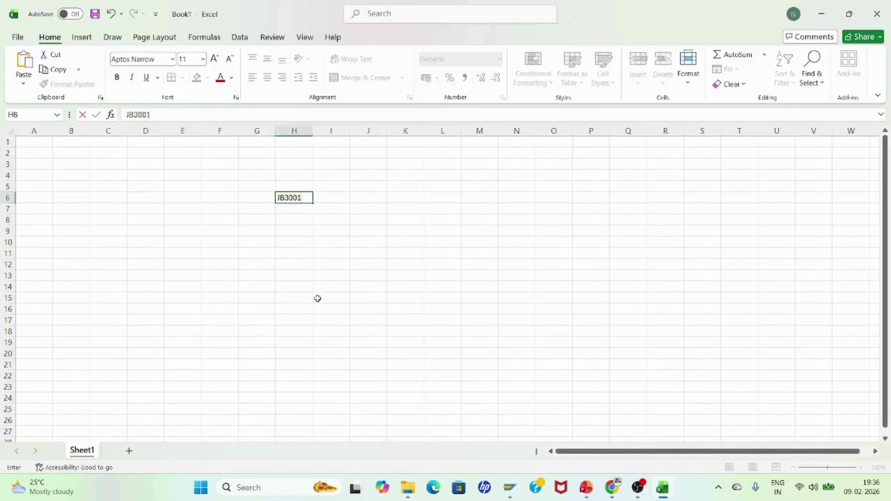
key(Return)
key(Return)
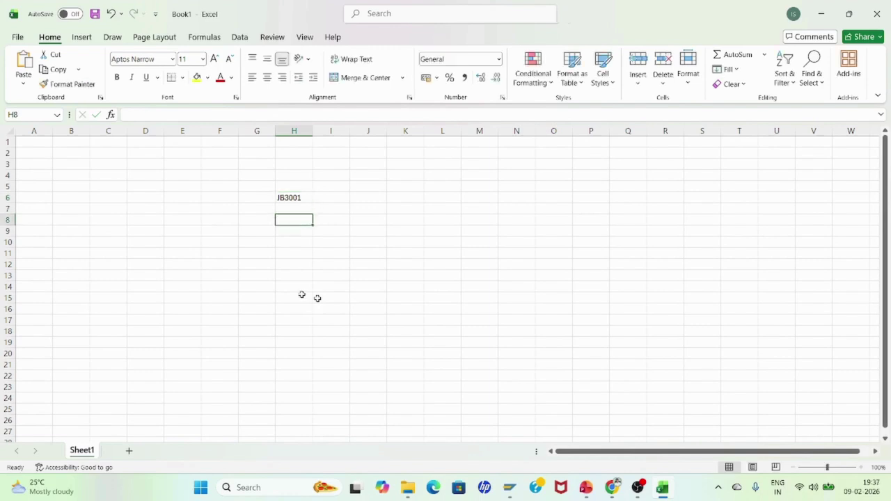
click(254, 199)
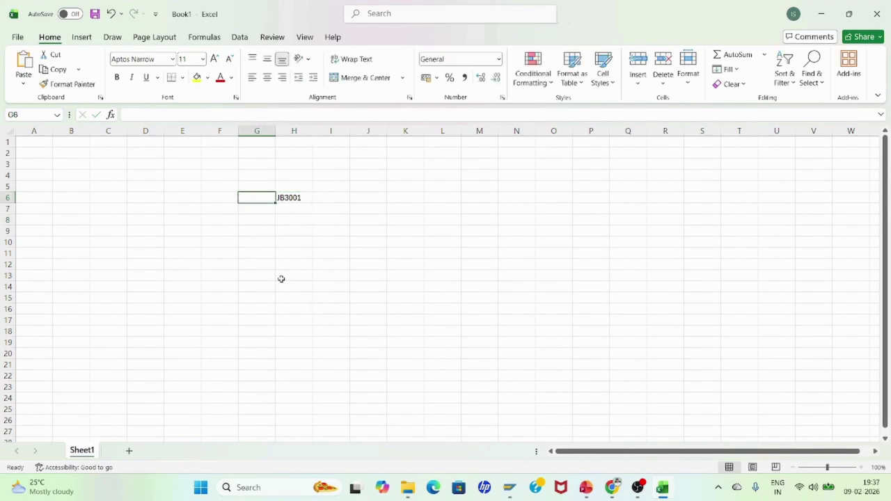
text(Company)
key(Return)
key(Return)
key(Return)
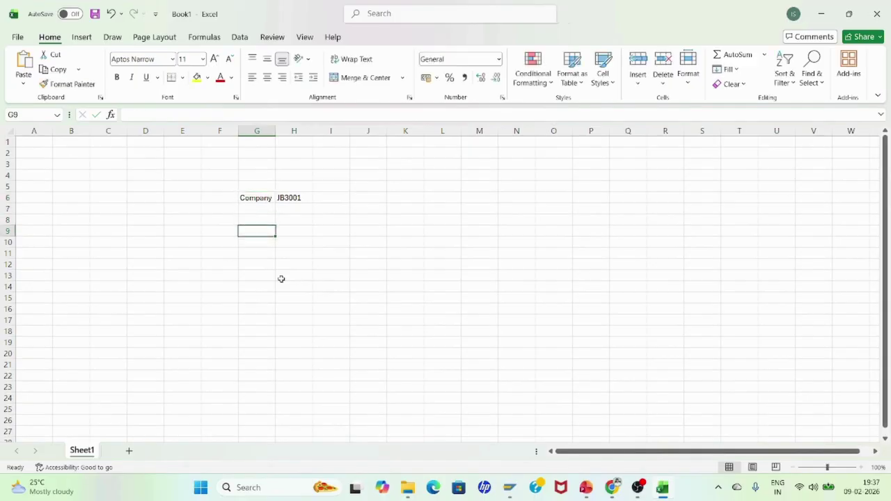
Enter the label Company code in cell E9 and the code JB01 below it in E10
click(175, 232)
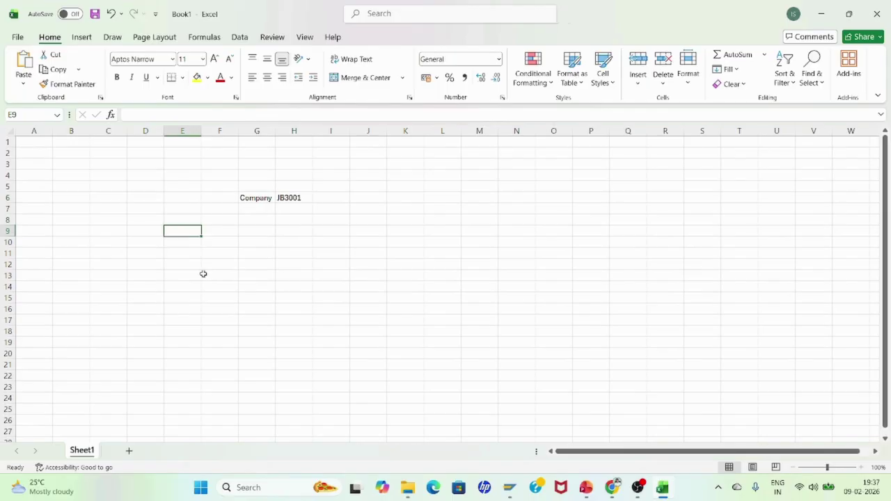
text(Company co)
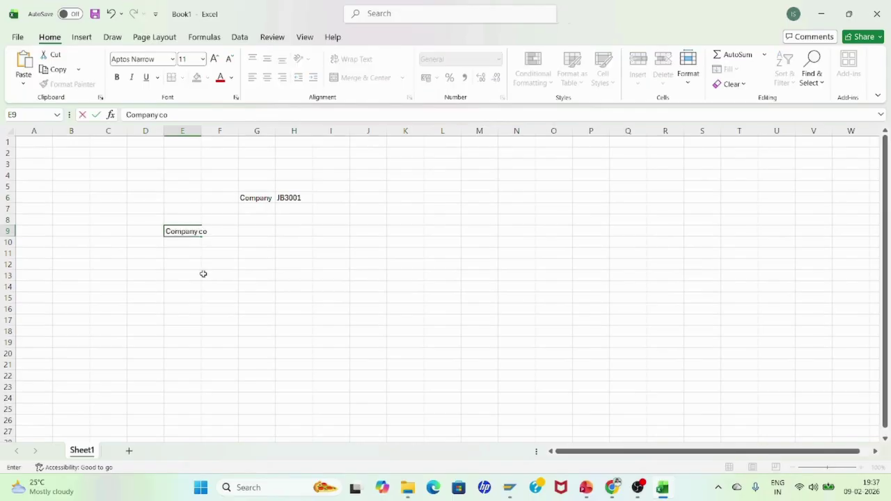
text(de)
key(Return)
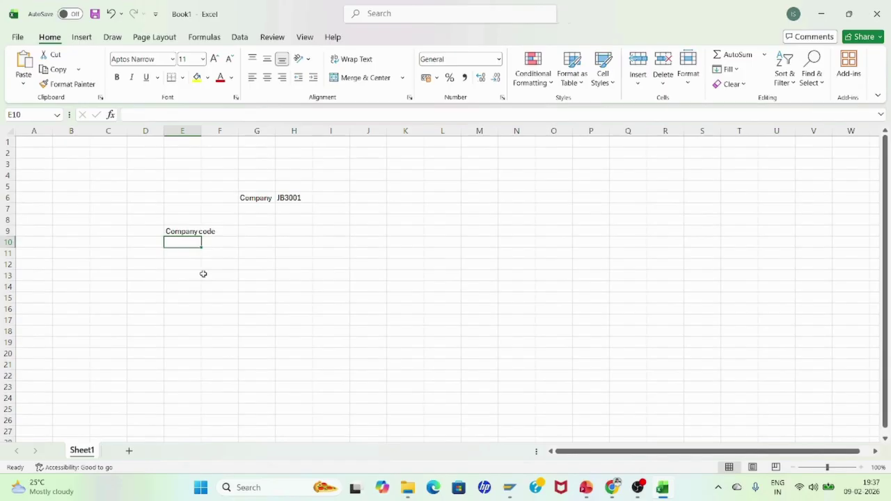
text(JB01)
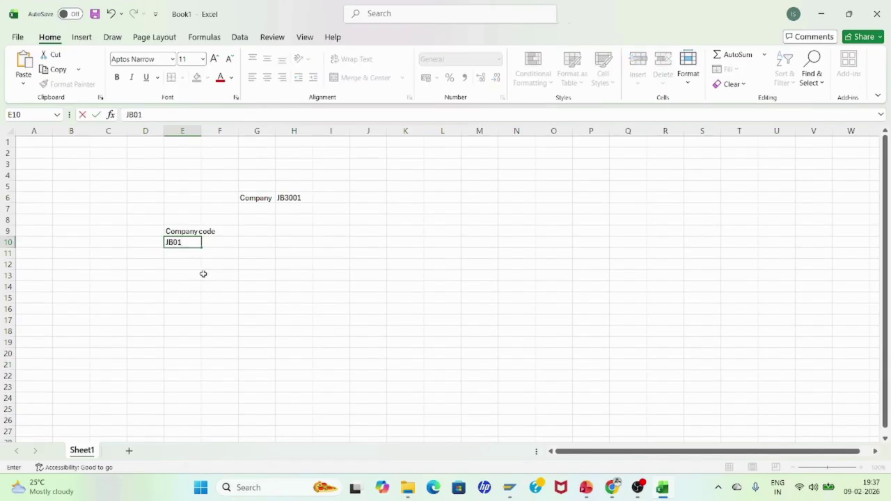
key(Return)
key(Return)
Extend the label in cell E9 to read Company code -India
click(180, 231)
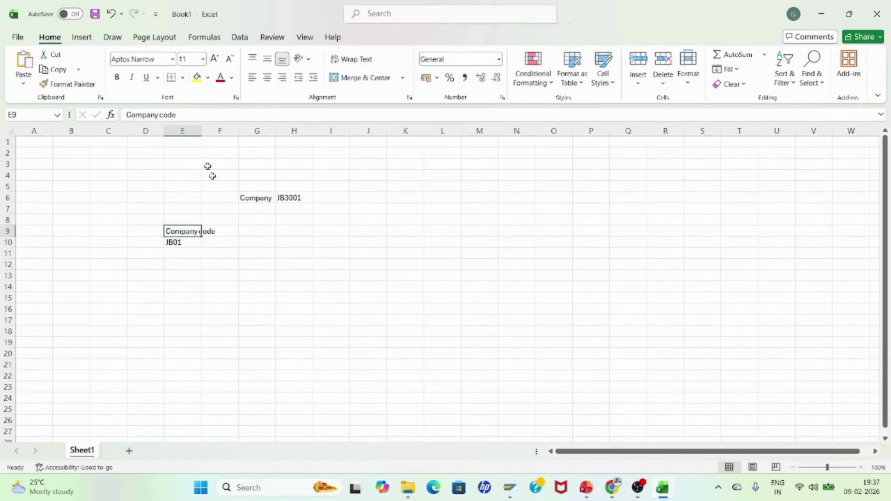
click(178, 114)
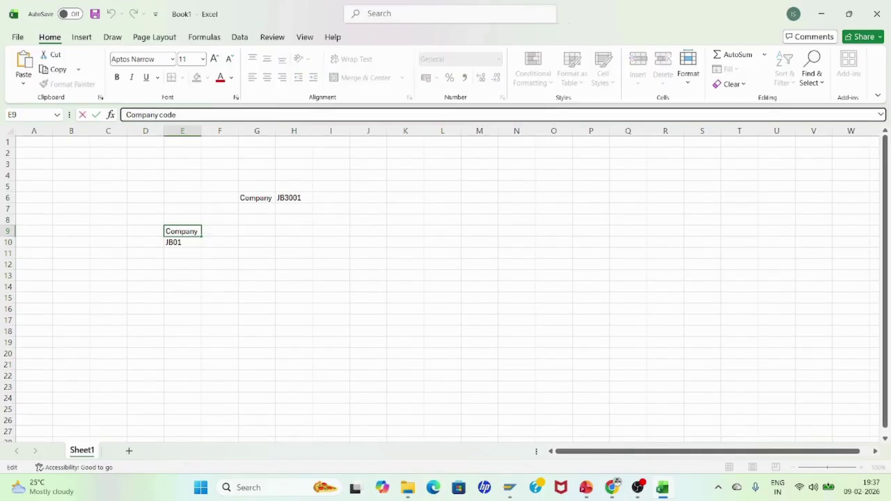
text(-India)
key(Return)
key(Return)
key(Return)
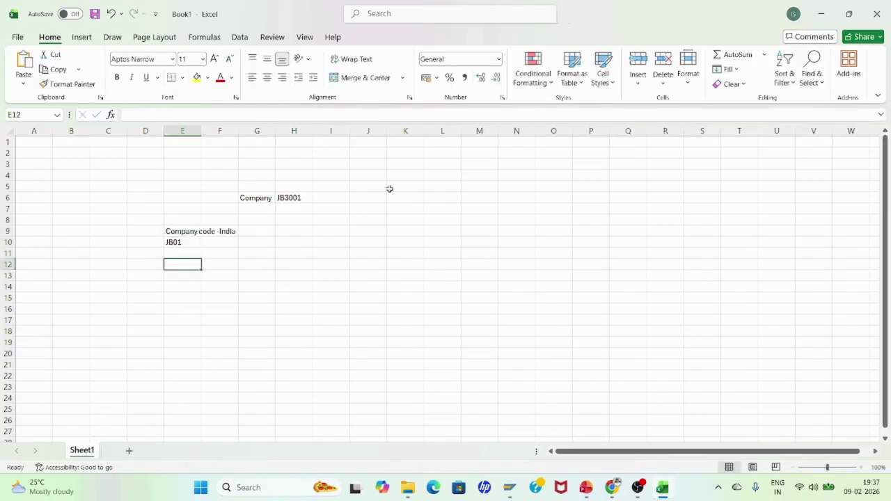
Enter the label Company code US in cell J9 and the code JB02 below it in J10
click(376, 232)
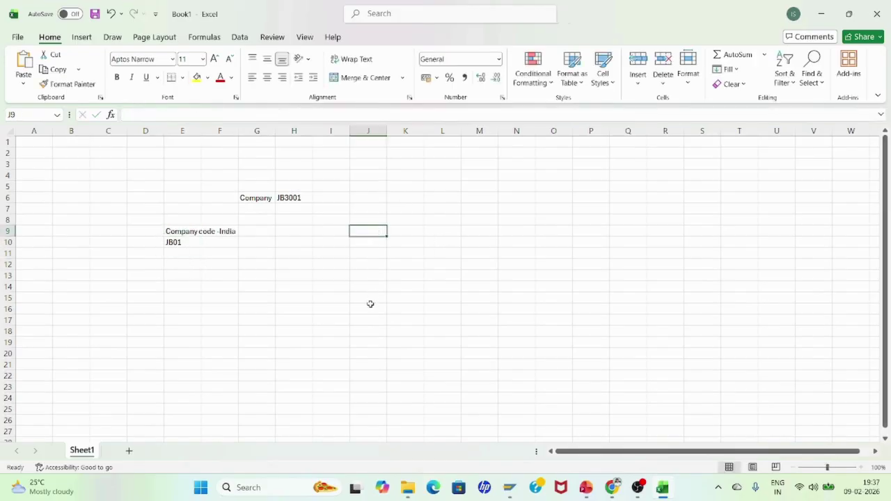
text(Company code)
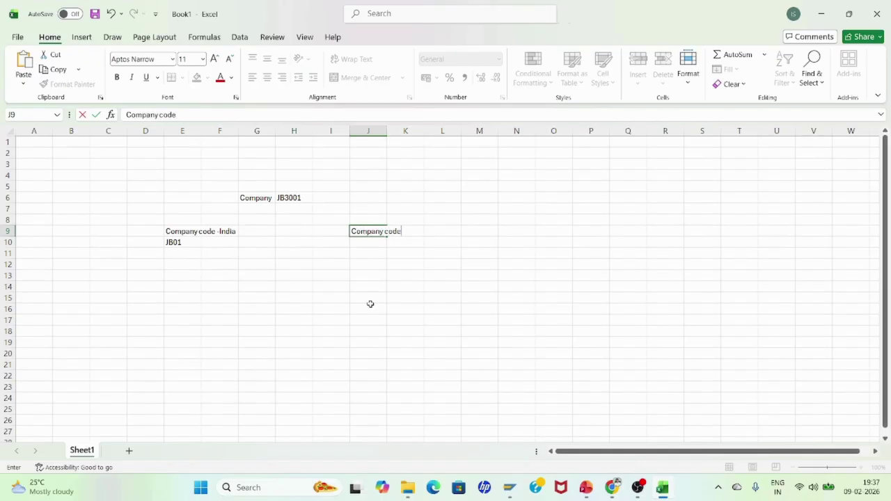
text( US)
key(Return)
text(JB02)
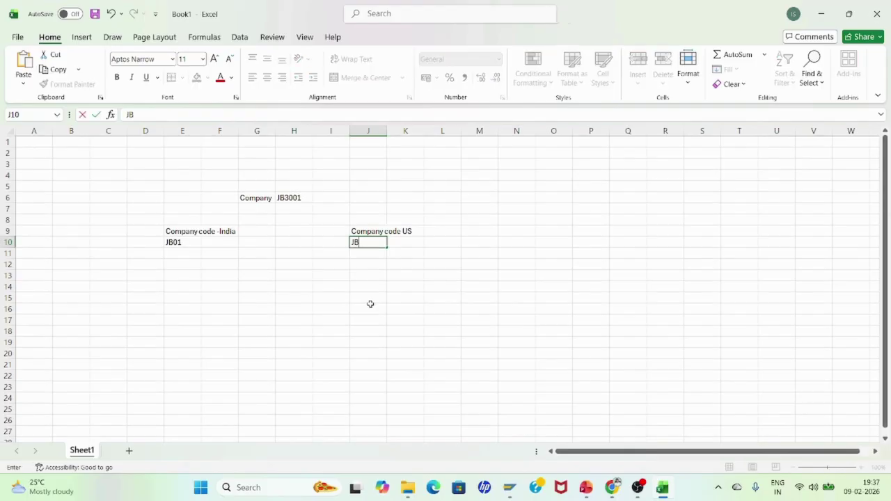
key(Return)
key(Return)
key(Return)
key(Return)
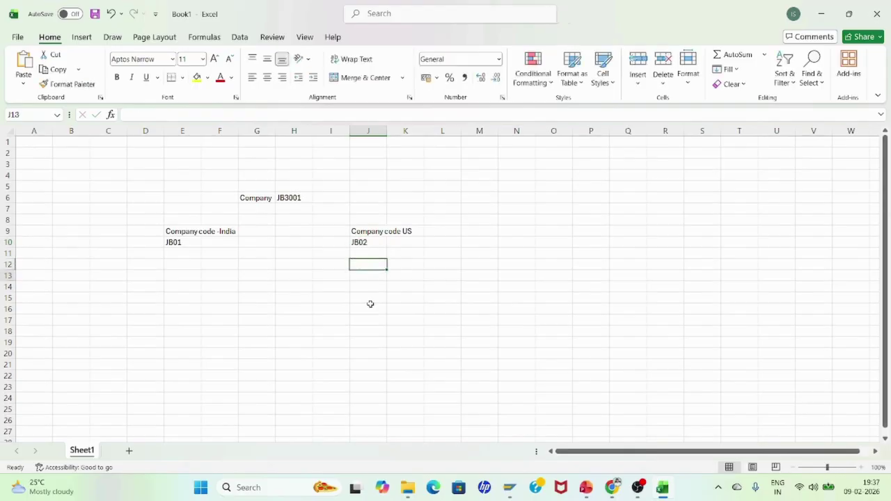
click(262, 199)
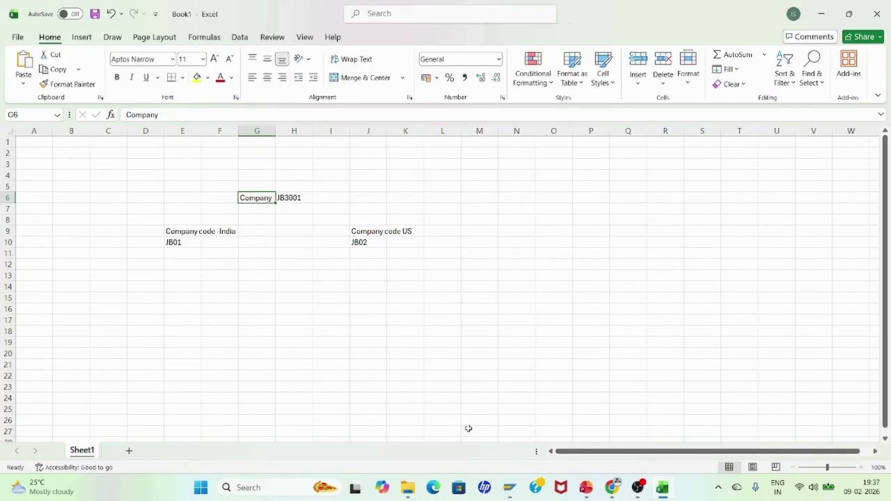
Switch to the SAP session and review the saved details of company code JB01
click(520, 494)
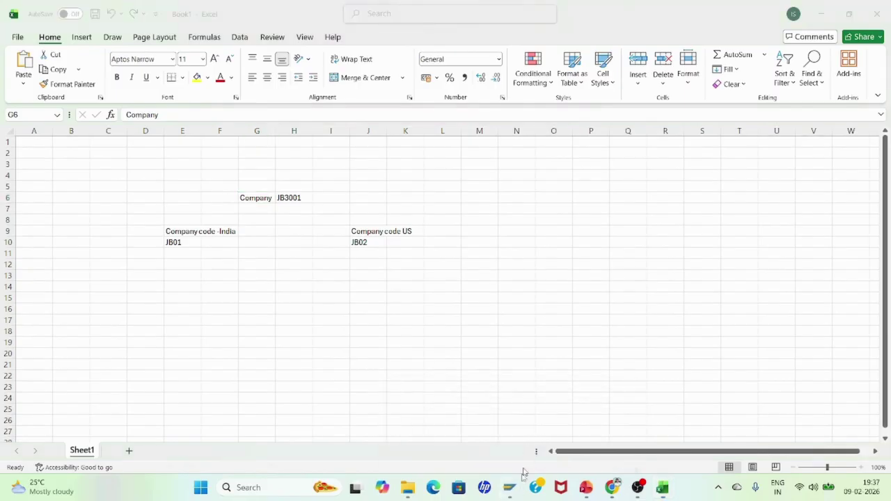
click(513, 491)
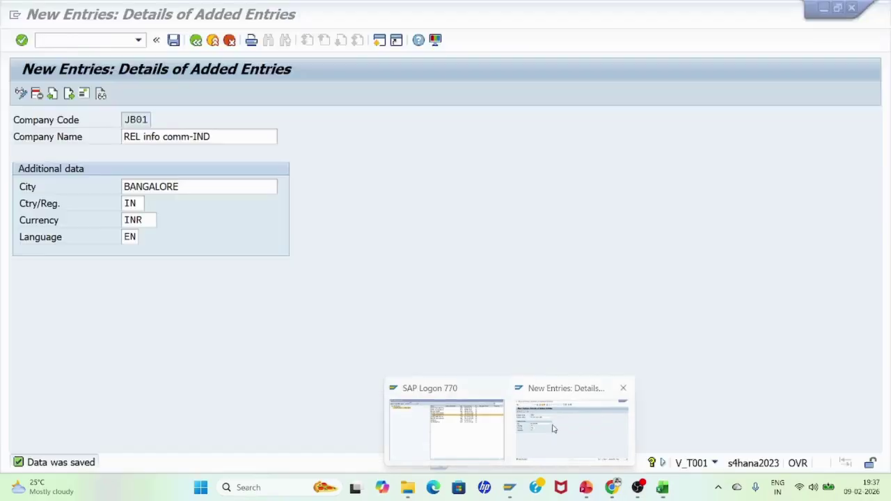
click(556, 428)
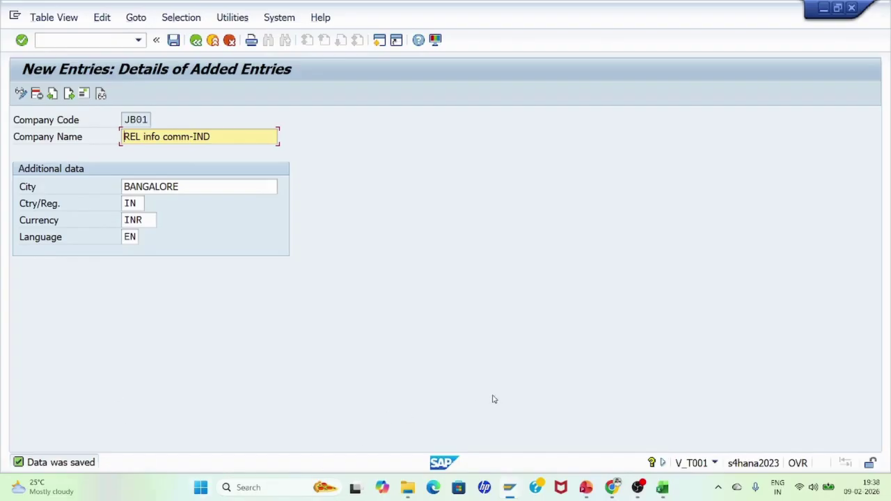
Return to the Excel hierarchy sketch and enter the label Example in cell E5
click(662, 489)
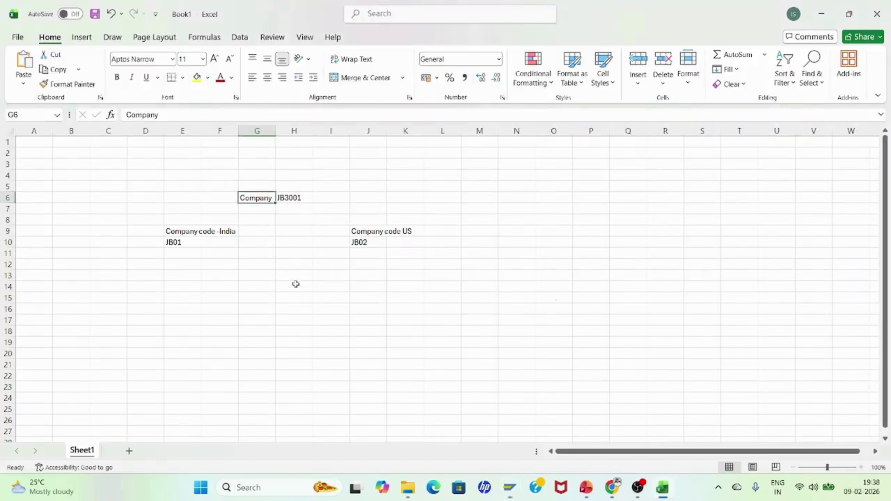
click(296, 198)
click(334, 200)
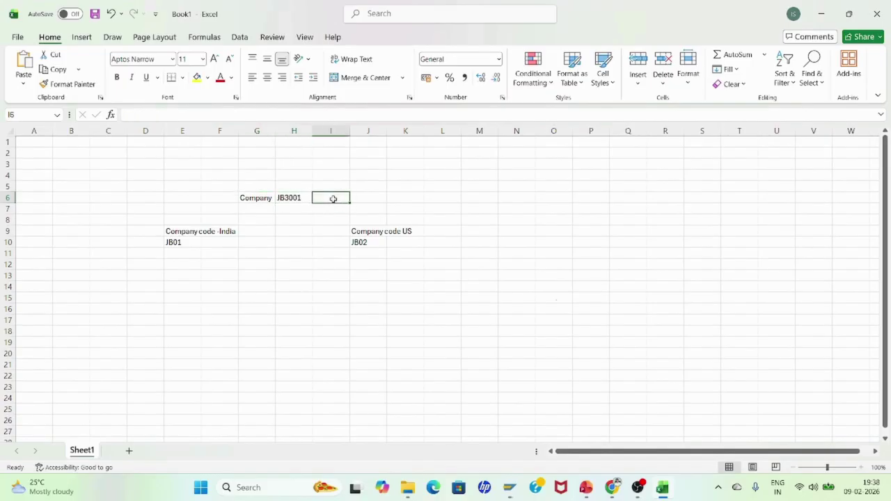
click(189, 186)
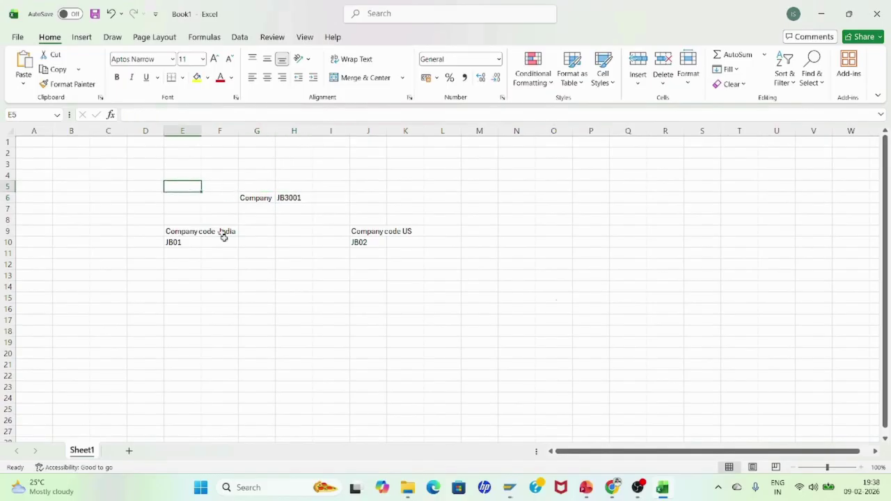
text(Exa)
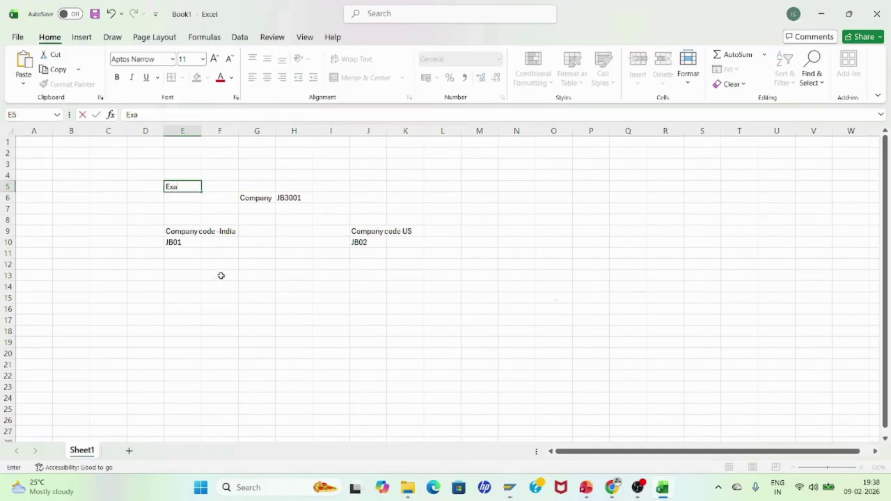
text(mple)
key(Return)
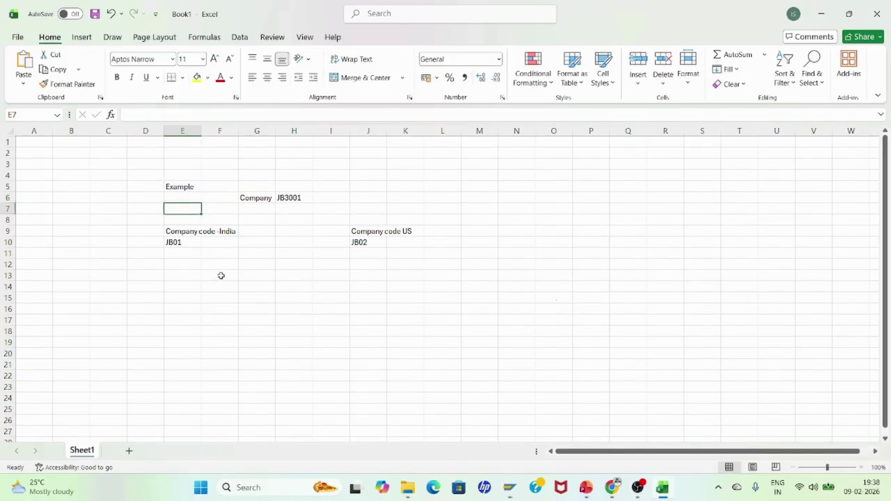
click(257, 199)
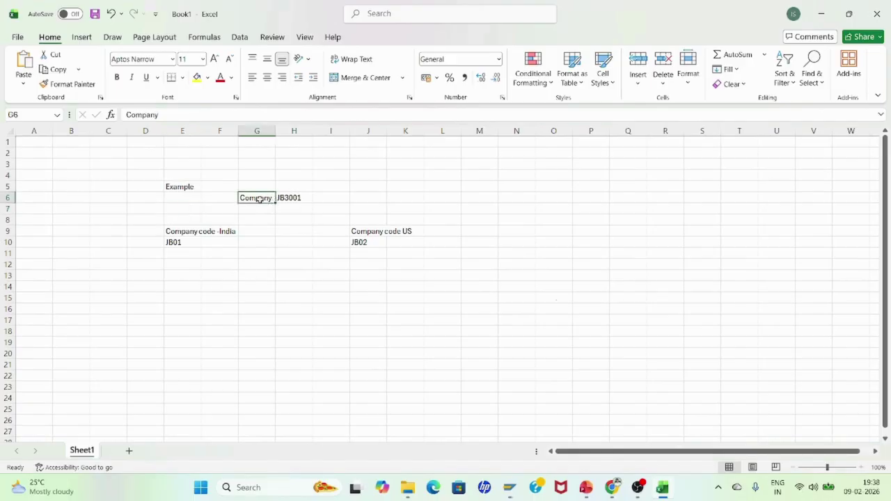
click(299, 199)
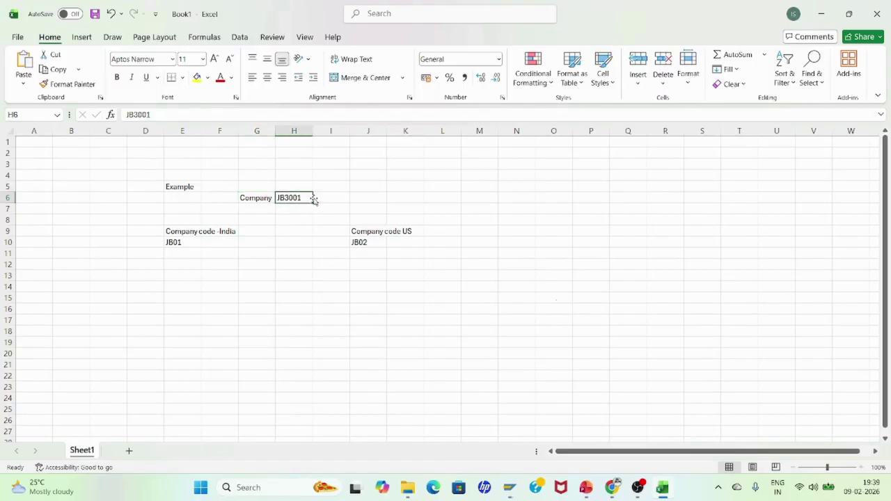
drag(314, 200, 181, 233)
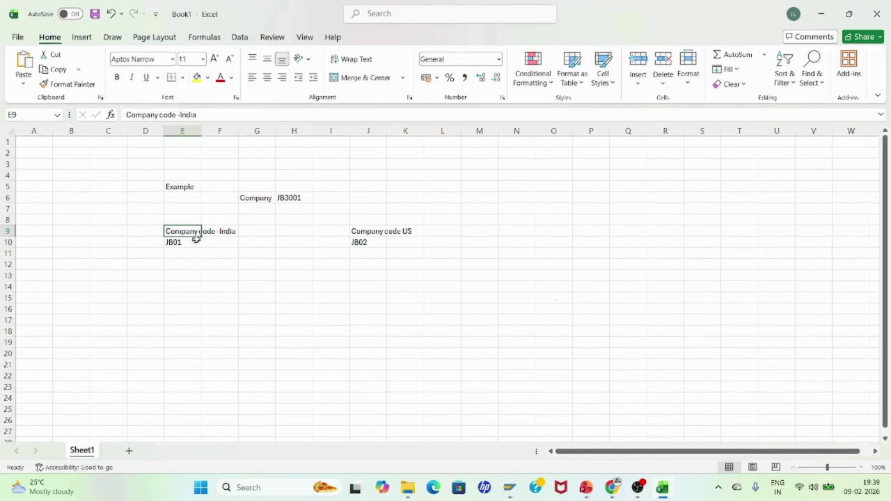
Add a hyphen to the label in cell J9 so it reads Company code- US
click(370, 236)
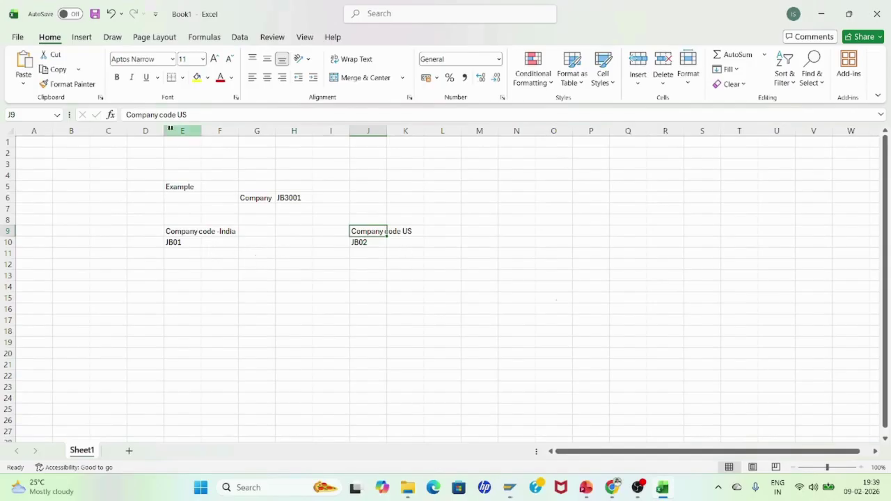
double_click(383, 231)
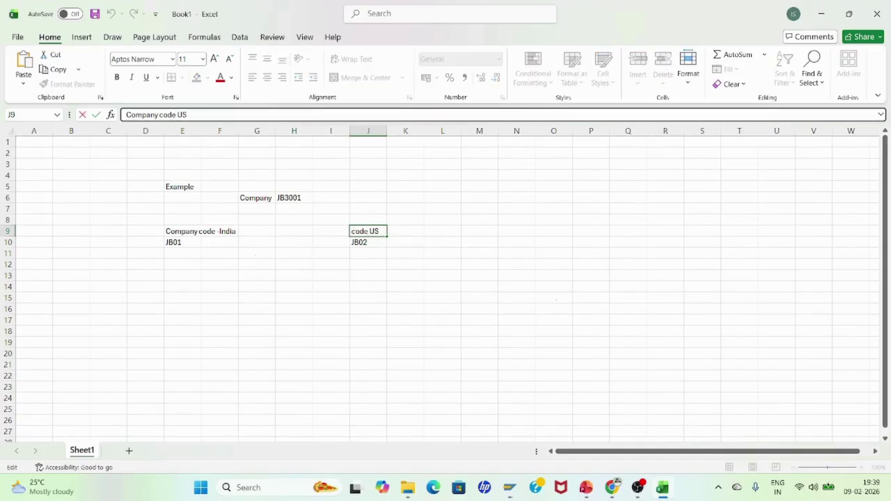
text(-)
click(188, 320)
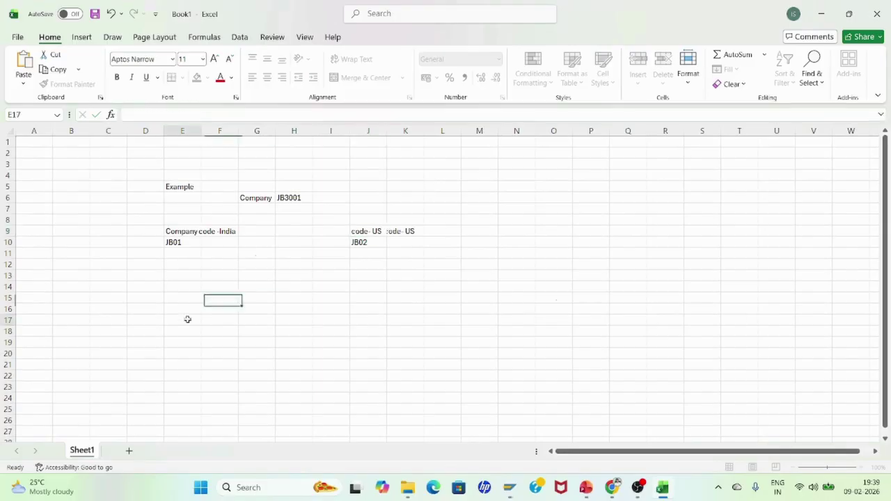
click(183, 236)
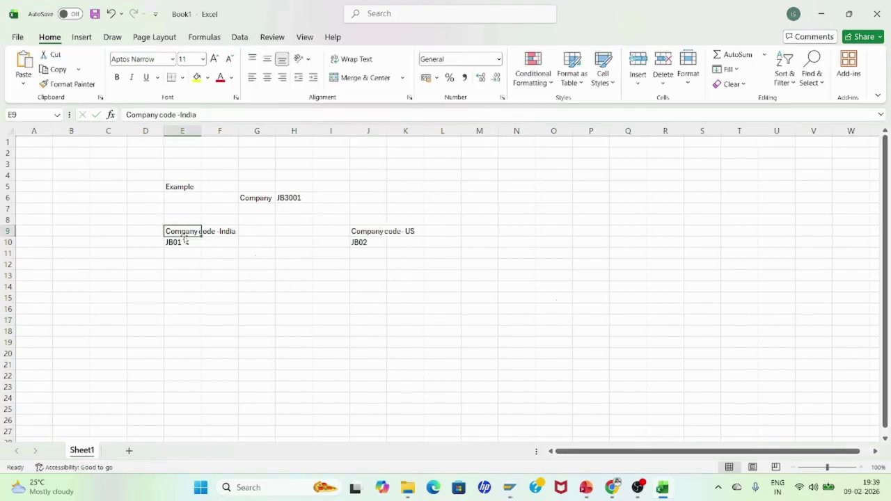
click(373, 234)
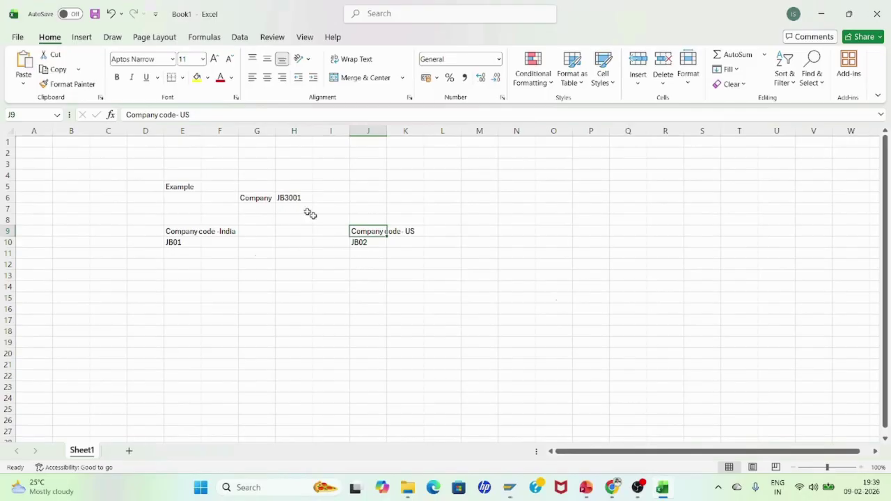
click(259, 198)
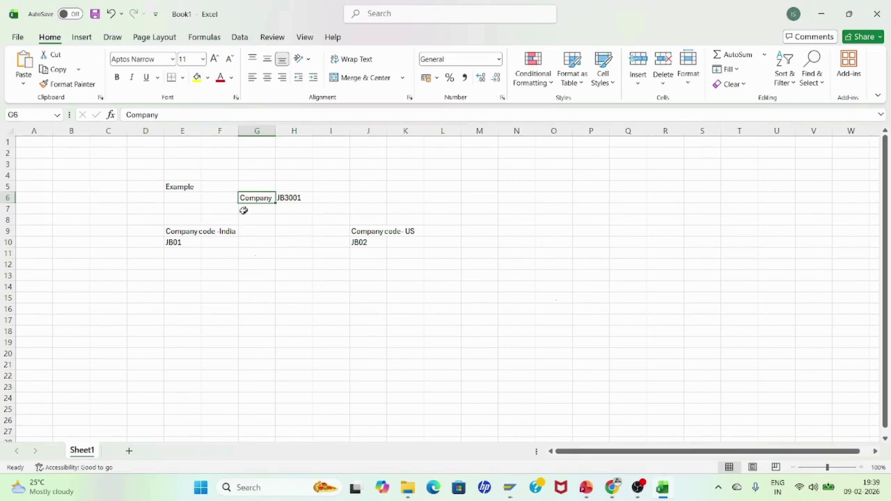
click(185, 234)
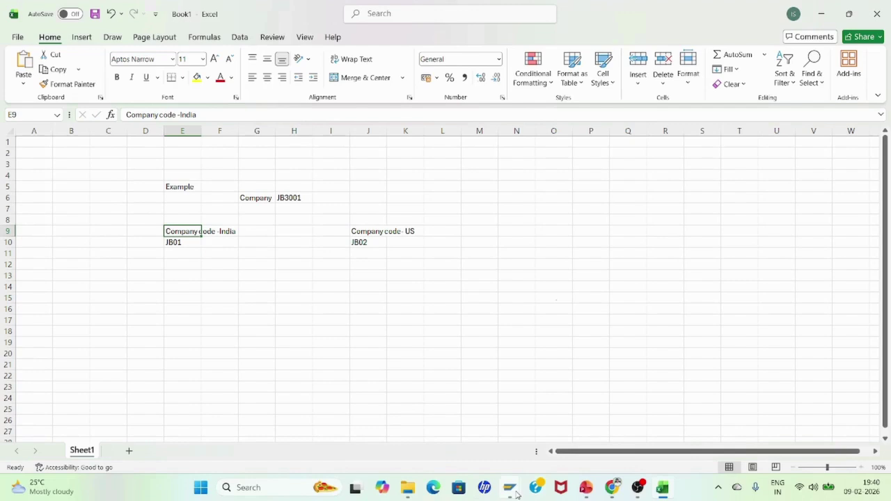
Switch to the SAP session and start the next company code entry with the code JB02
mouse_move(512, 491)
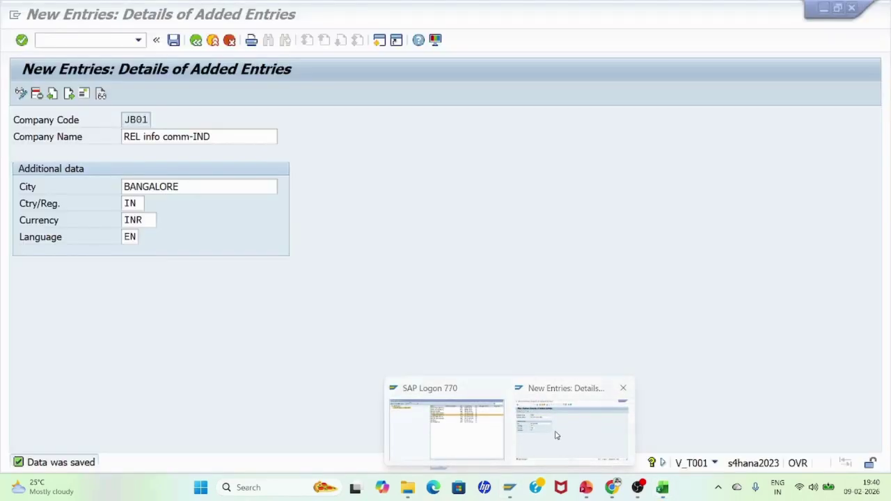
click(557, 432)
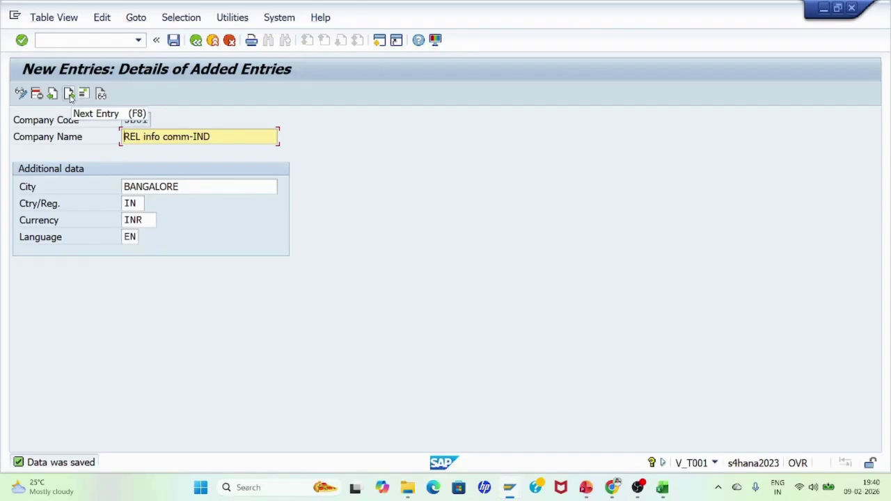
click(69, 94)
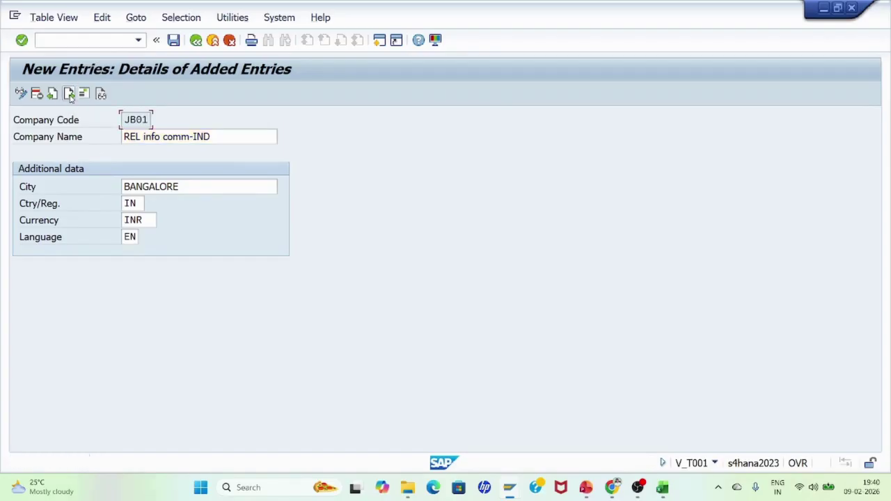
click(135, 119)
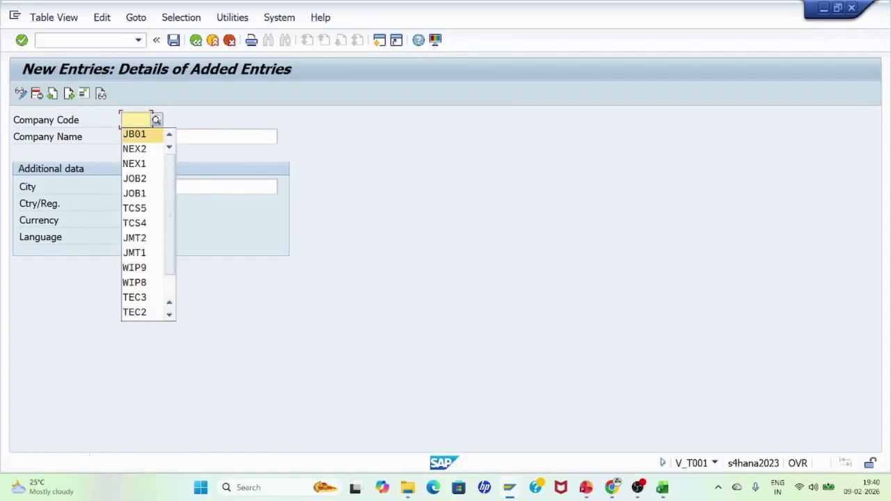
key(Return)
key(BackSpace)
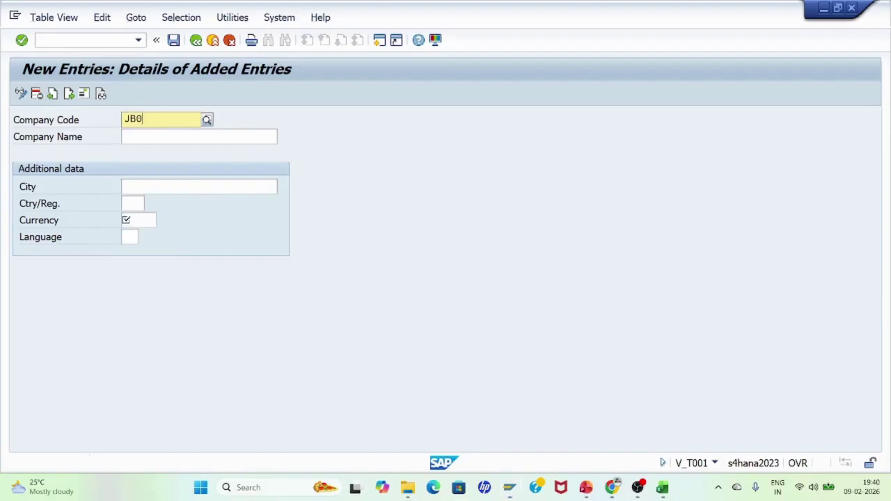
text(2)
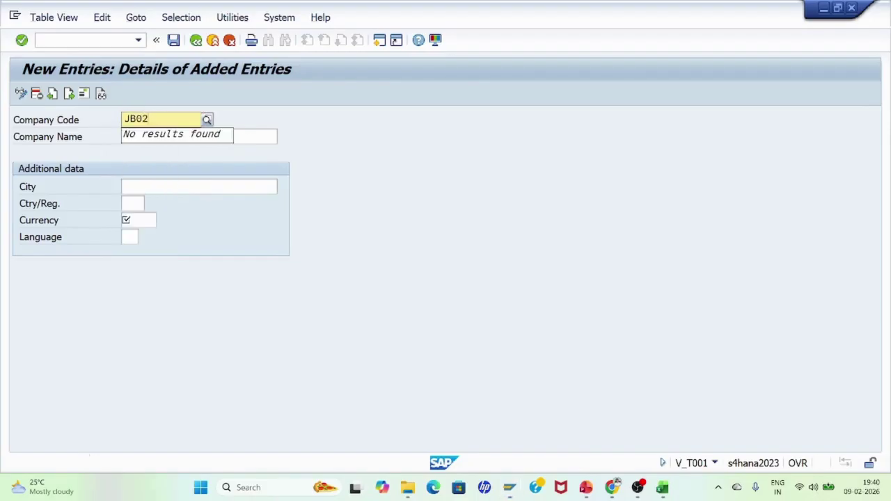
Set the company name of company code JB02 to REL info comm-US
click(144, 137)
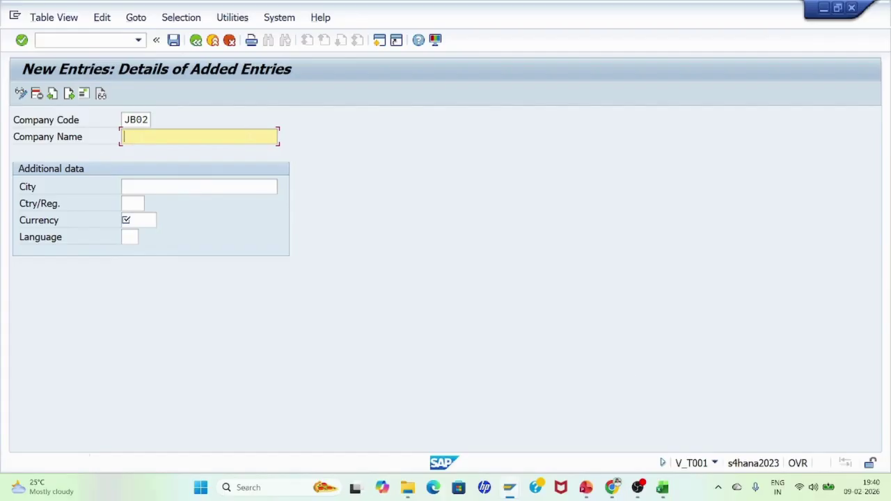
key(BackSpace)
key(Down)
key(Return)
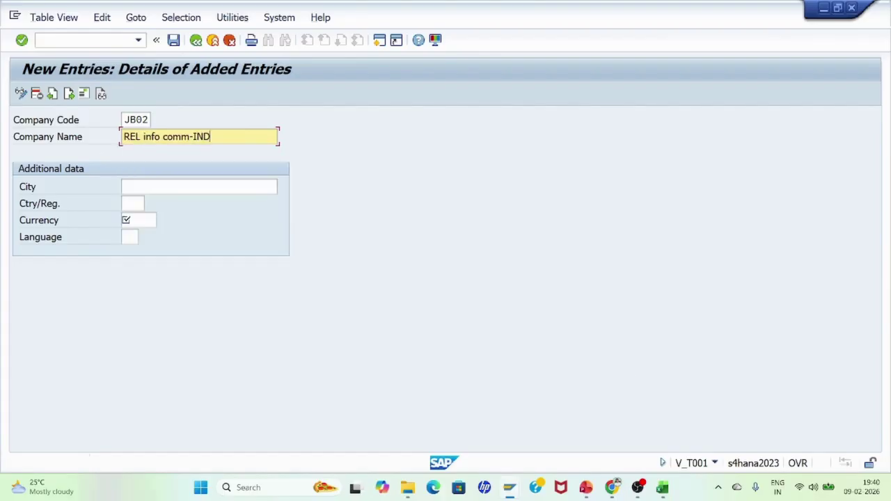
key(BackSpace)
key(BackSpace)
key(BackSpace)
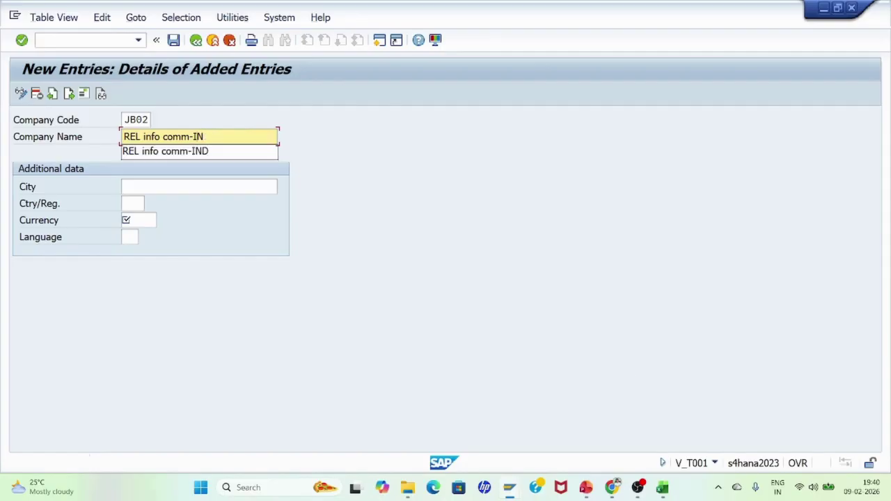
text(US)
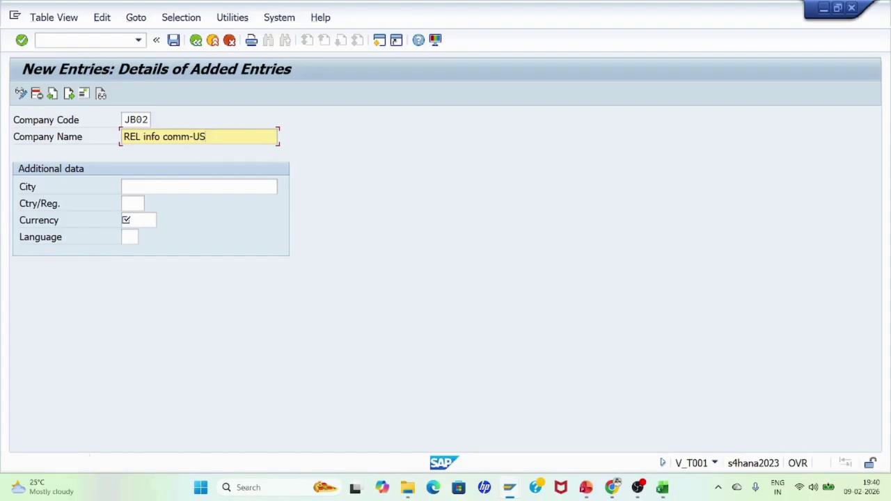
Set the city of company code JB02 to NEW YORK and its country to US
click(198, 187)
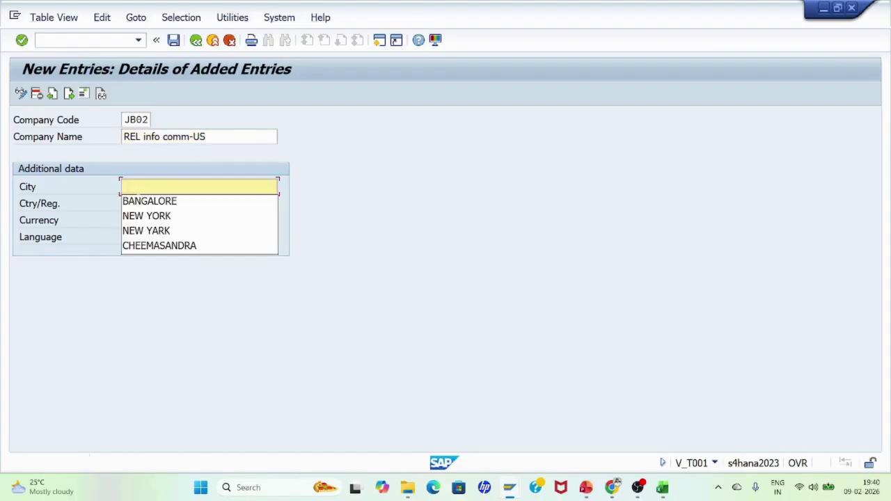
click(161, 218)
click(132, 204)
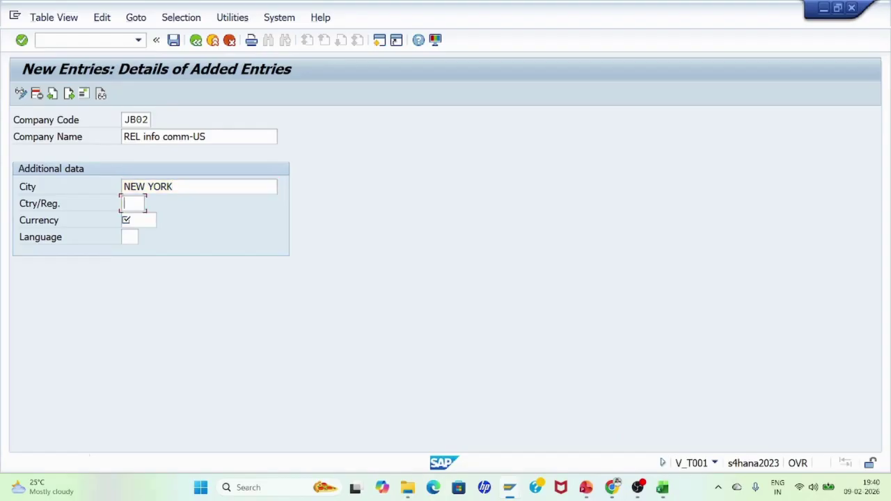
text(US)
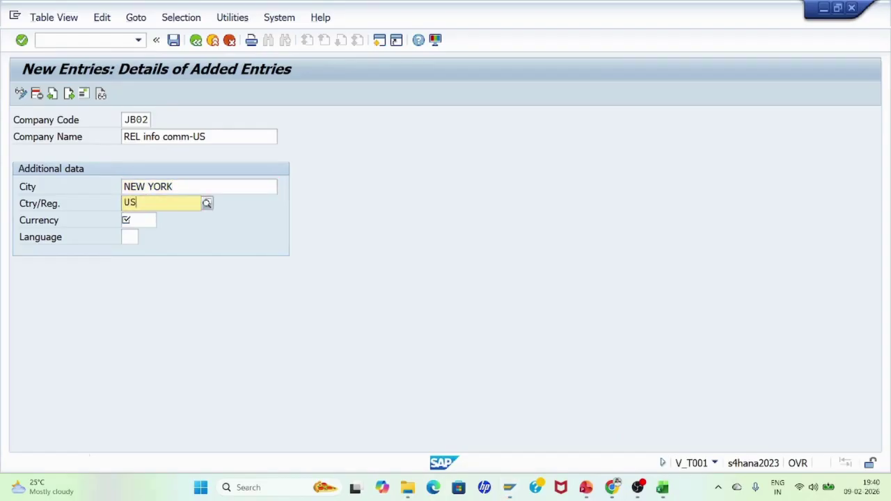
click(140, 233)
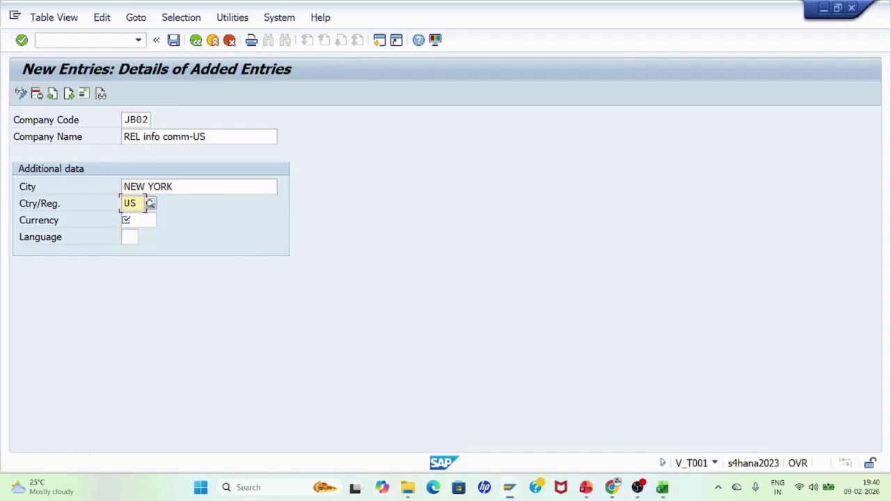
Set the currency to USD and the language to EN for JB02, and save the entry
click(135, 222)
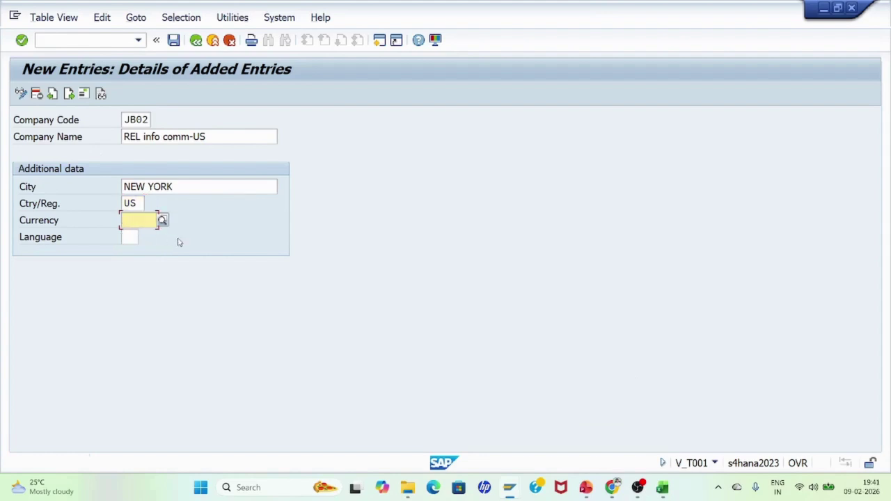
text(USD)
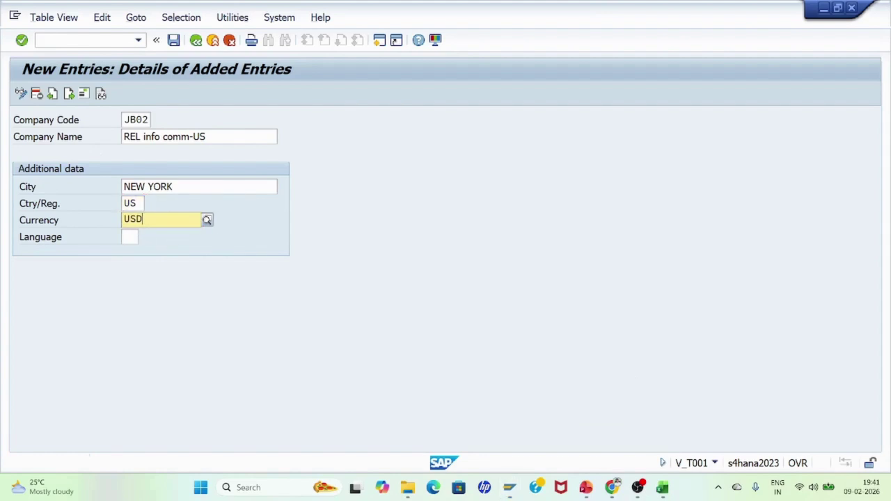
click(139, 249)
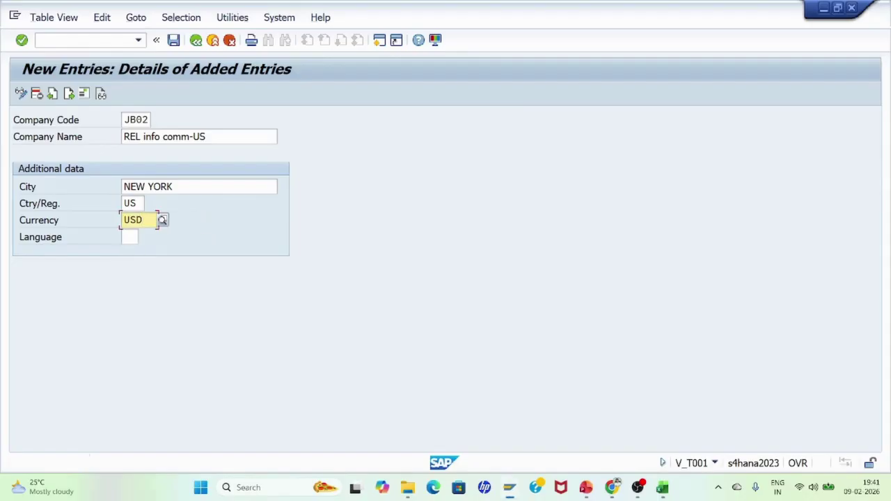
click(129, 237)
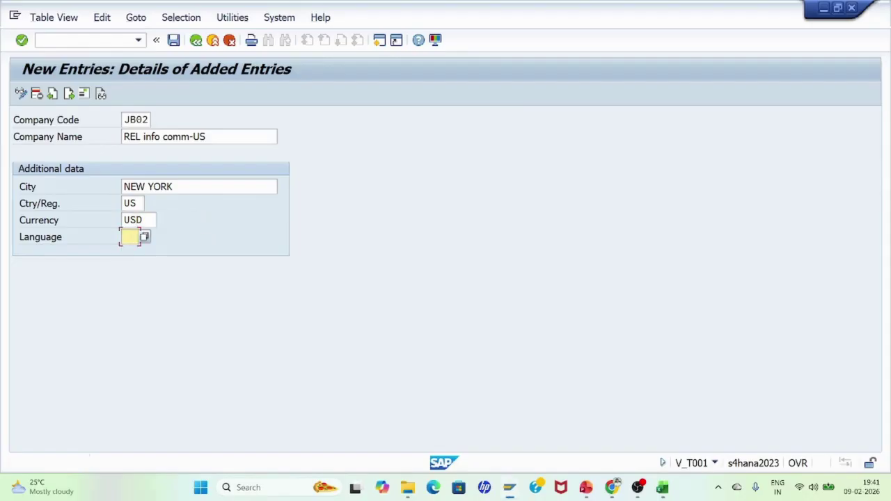
text(EN)
key(Return)
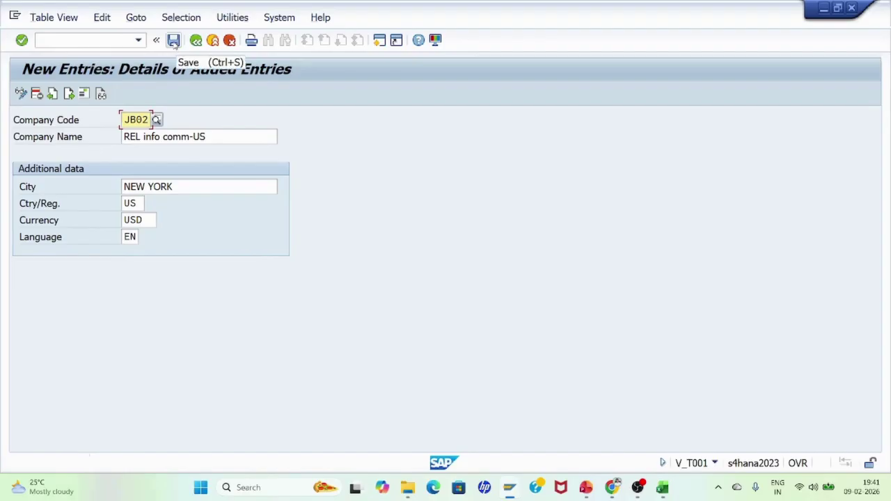
click(175, 41)
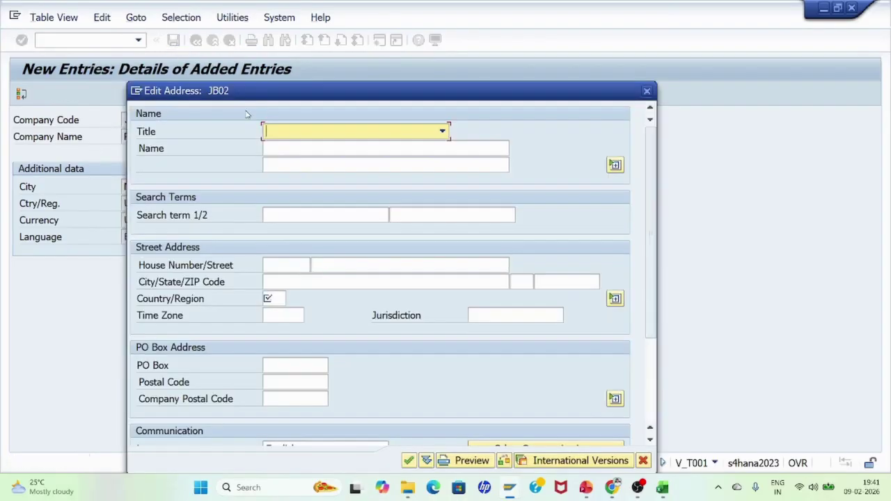
Fill in the JB02 address with the title Company, the name REL info comm-US and the house number
click(442, 131)
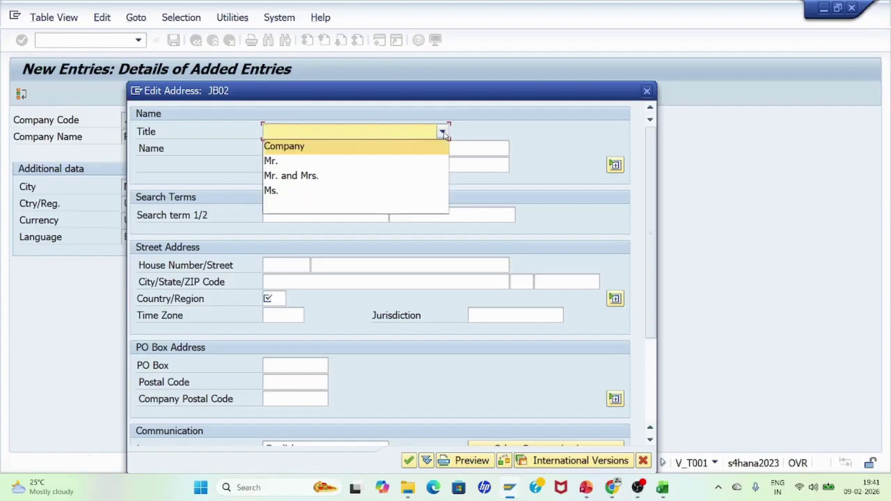
click(299, 148)
key(Tab)
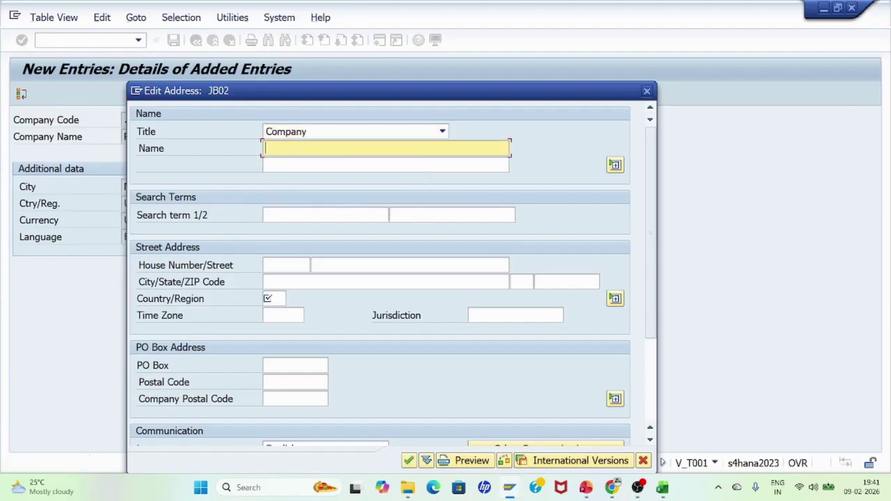
click(371, 162)
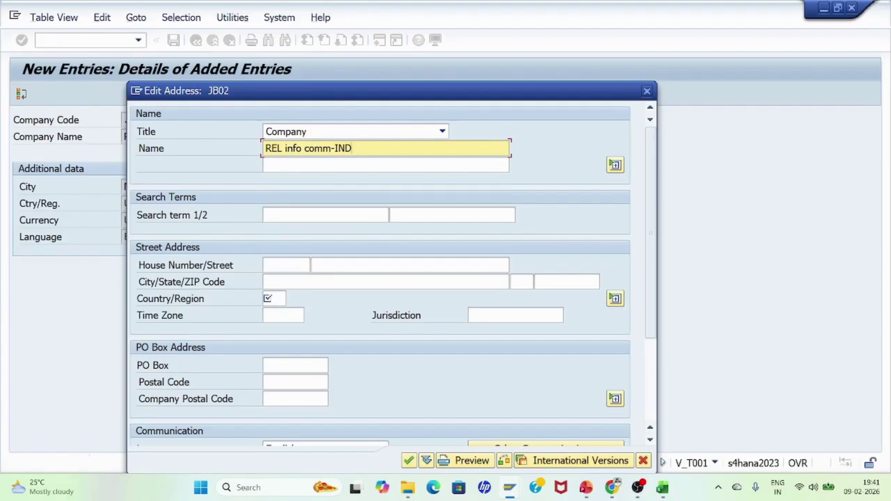
key(BackSpace)
key(BackSpace)
key(BackSpace)
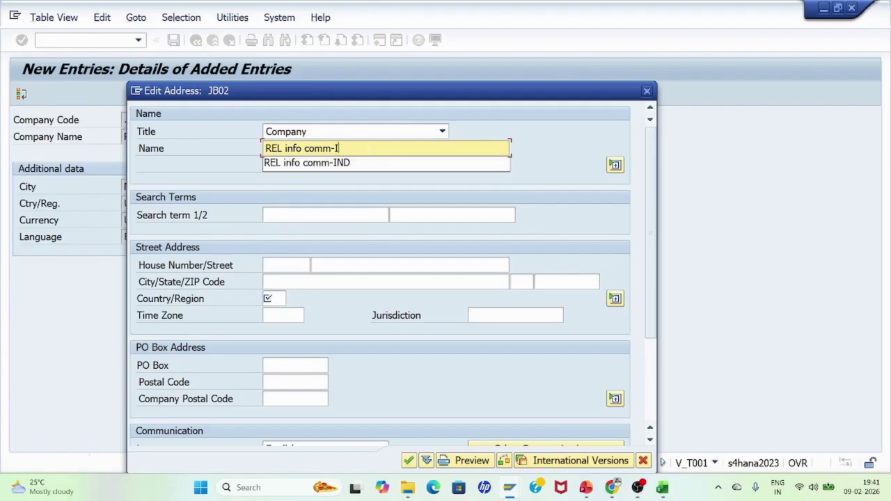
text(US)
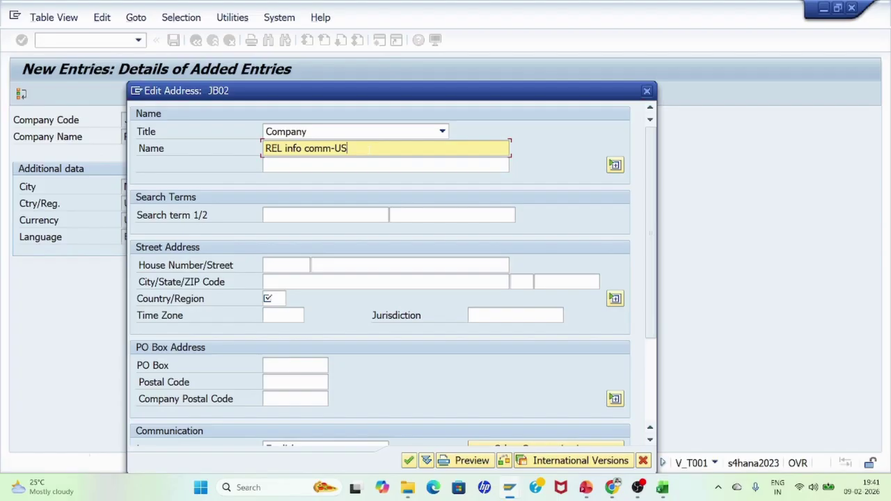
click(291, 263)
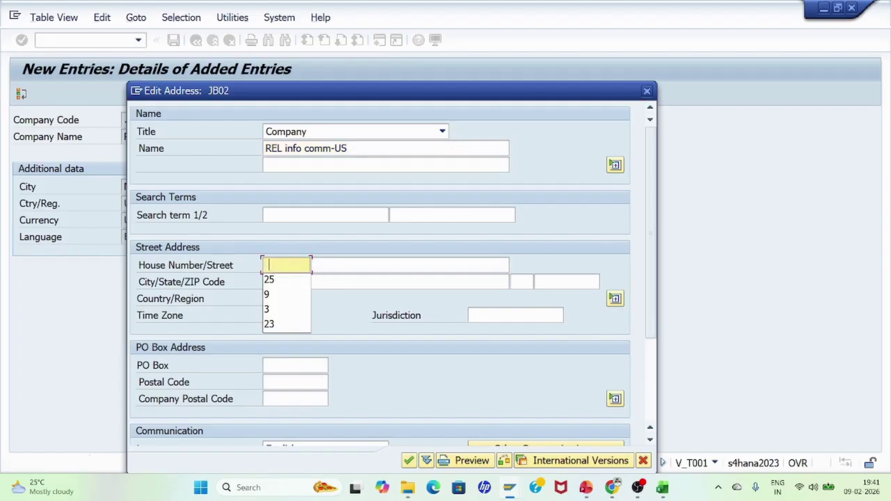
click(272, 325)
click(317, 268)
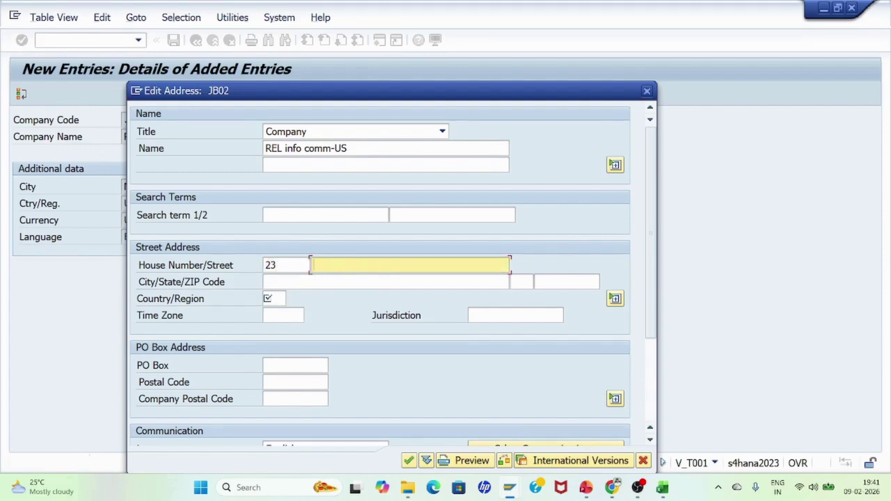
text(New york)
click(300, 283)
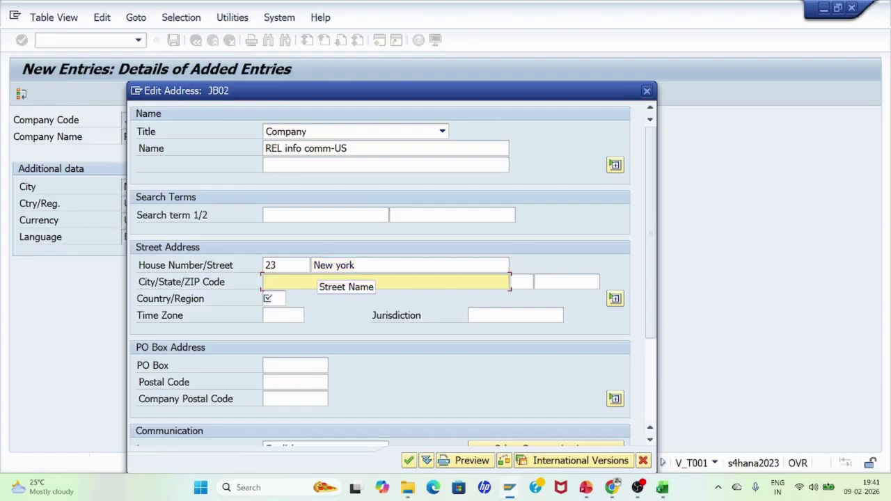
key(shift+Tab)
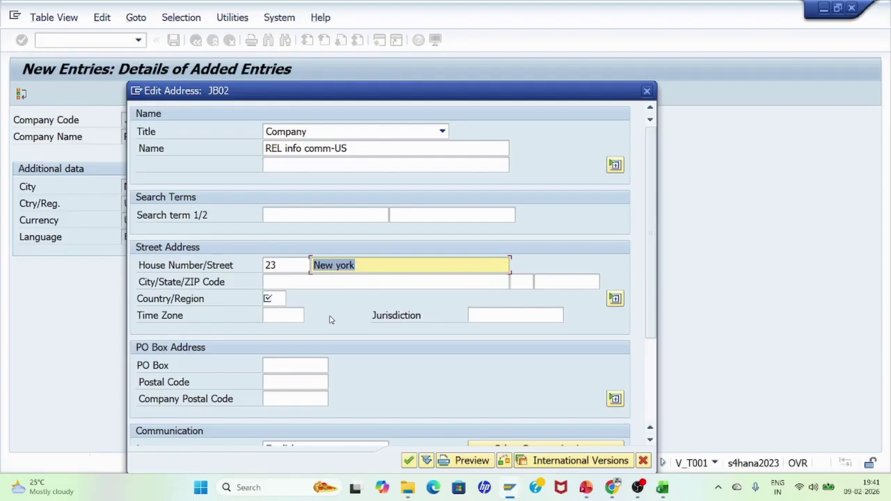
key(Delete)
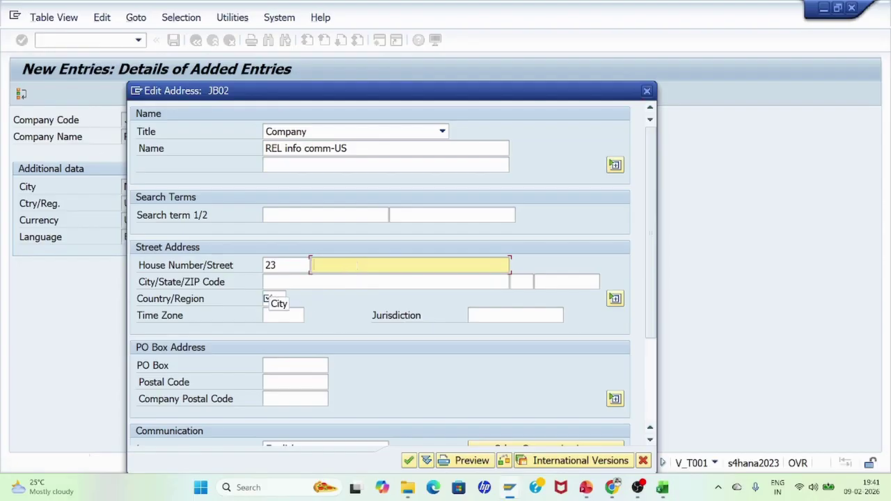
Complete the JB02 street address with the city New york, its ZIP code and the country US
key(Tab)
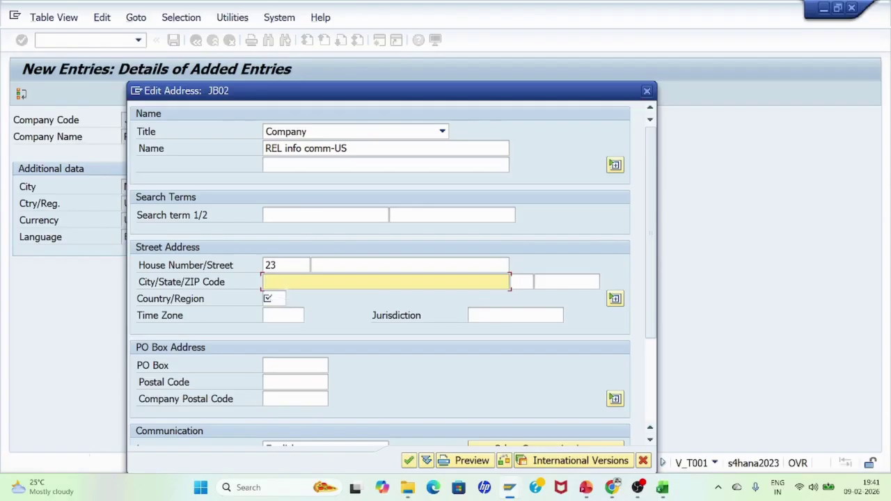
text(New york)
click(538, 282)
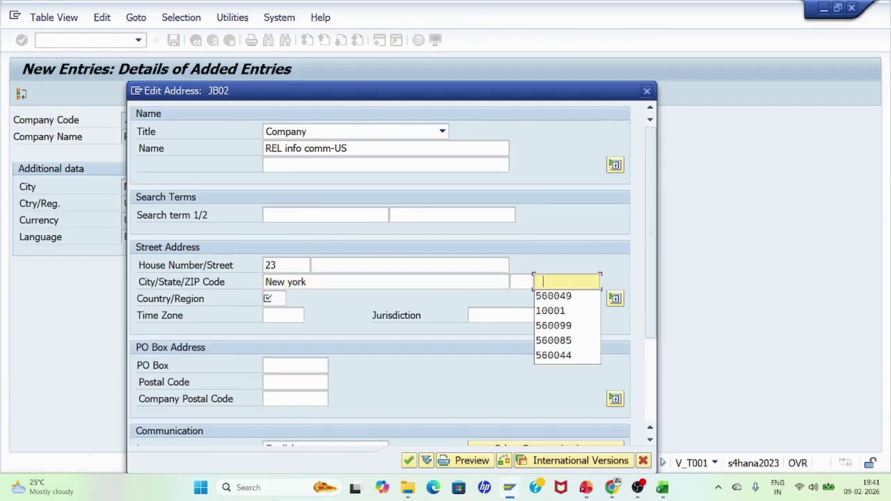
click(560, 311)
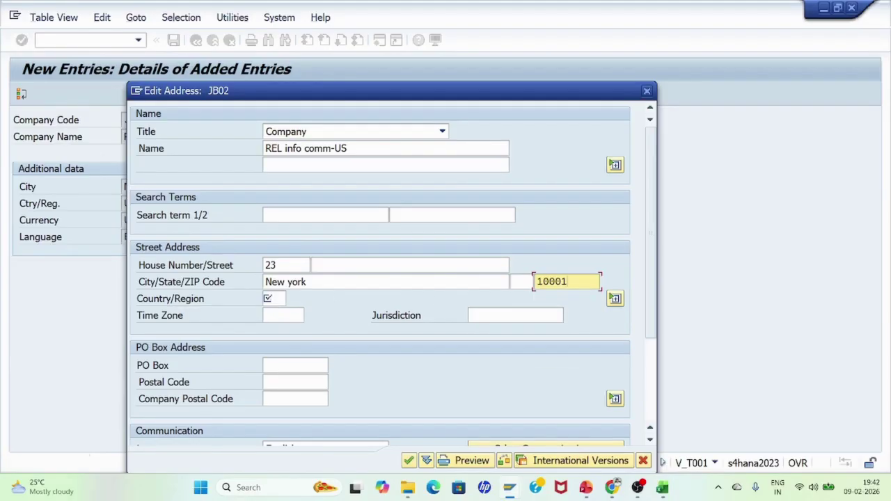
click(271, 299)
text(US)
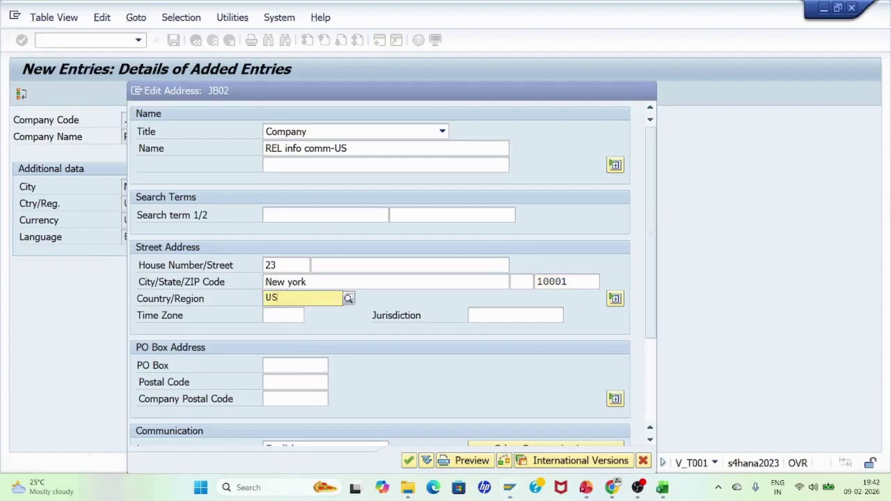
click(288, 333)
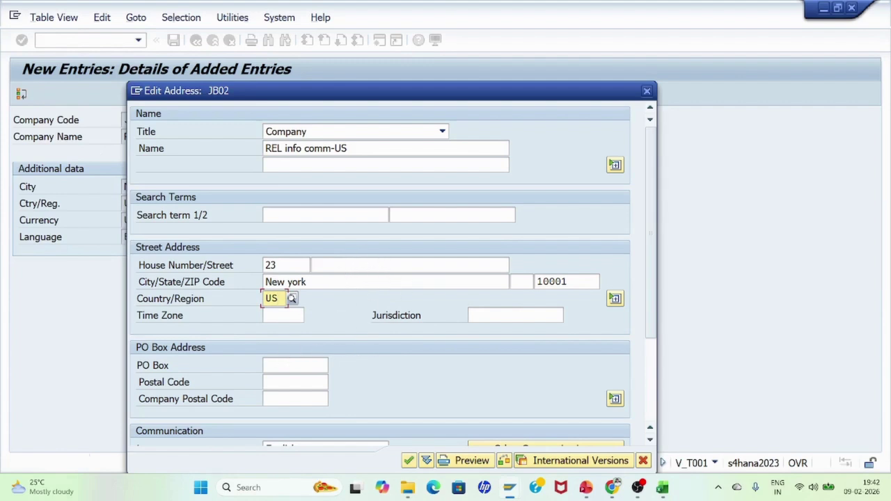
Fill in the PO box number and PO box postal code for JB02, and try to confirm the address
click(293, 366)
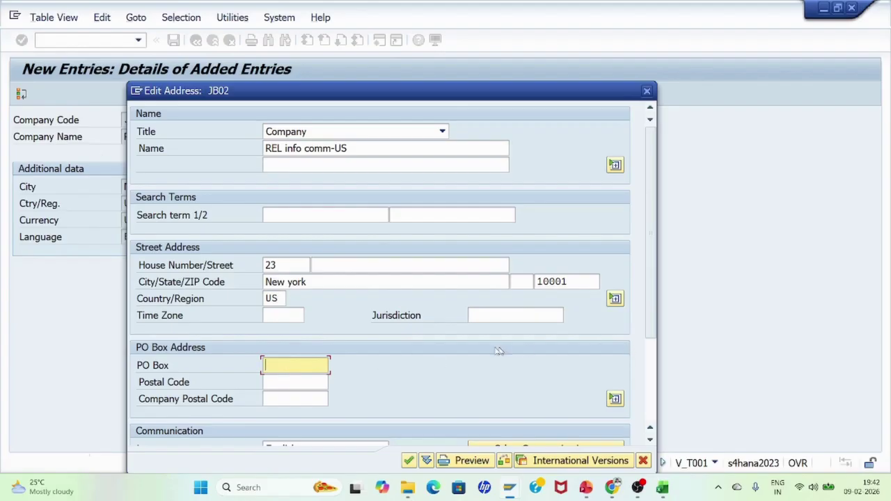
click(272, 382)
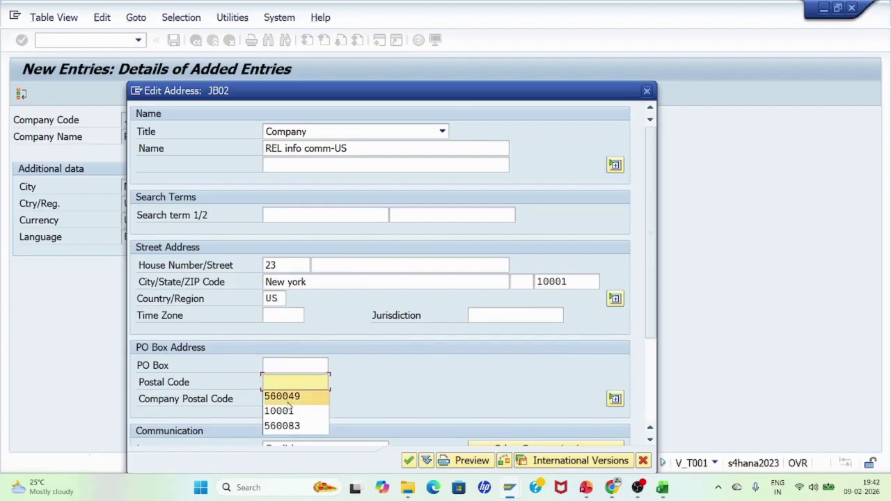
click(289, 397)
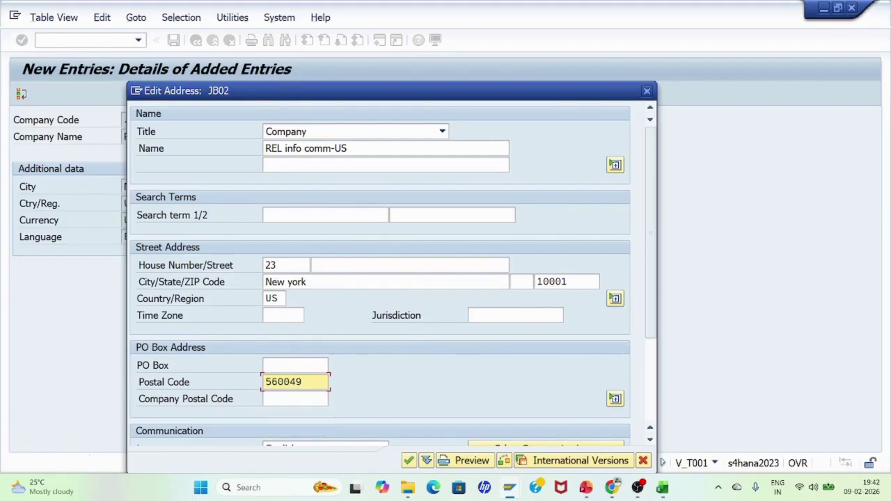
click(289, 368)
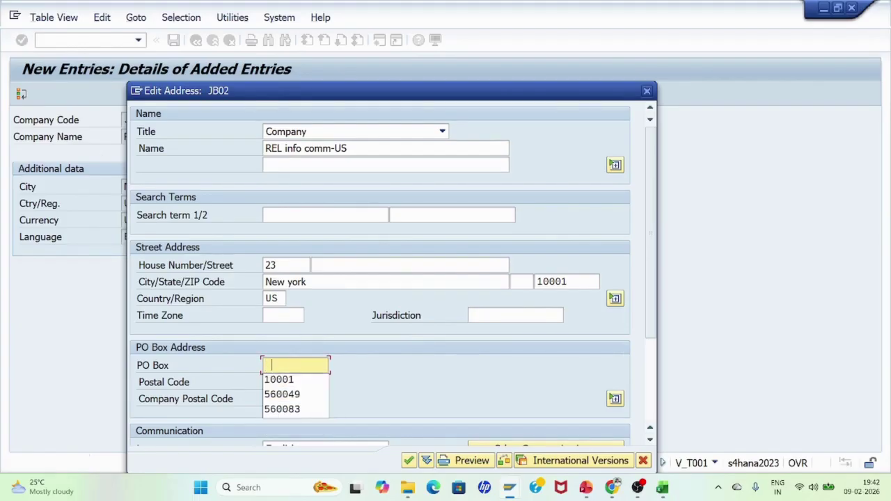
click(283, 380)
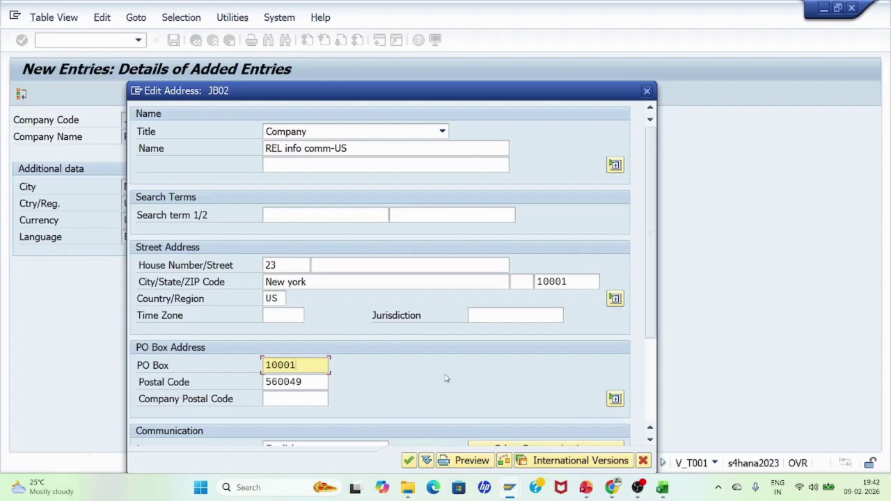
click(410, 460)
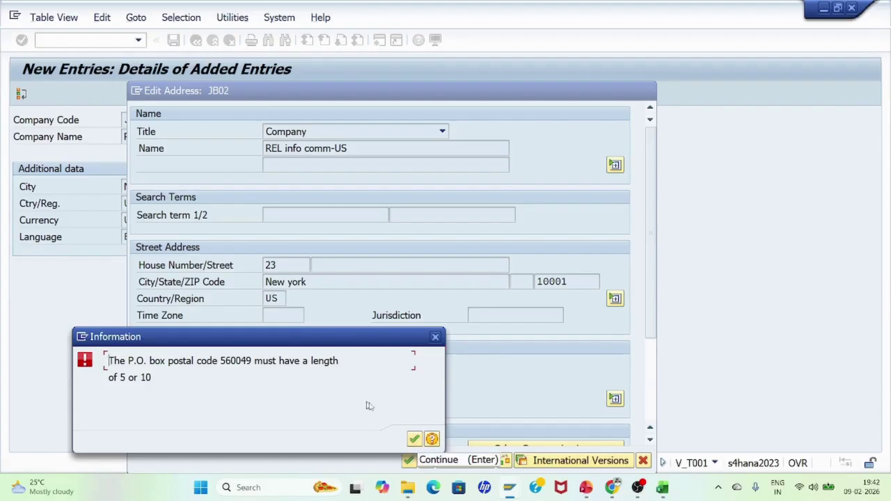
click(414, 439)
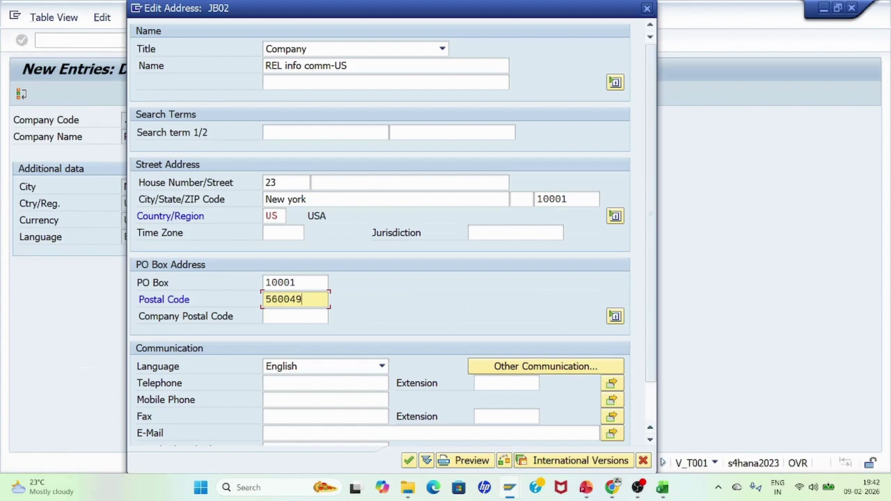
Append the digit 3 to the PO box number and try to confirm the JB02 address again
click(298, 283)
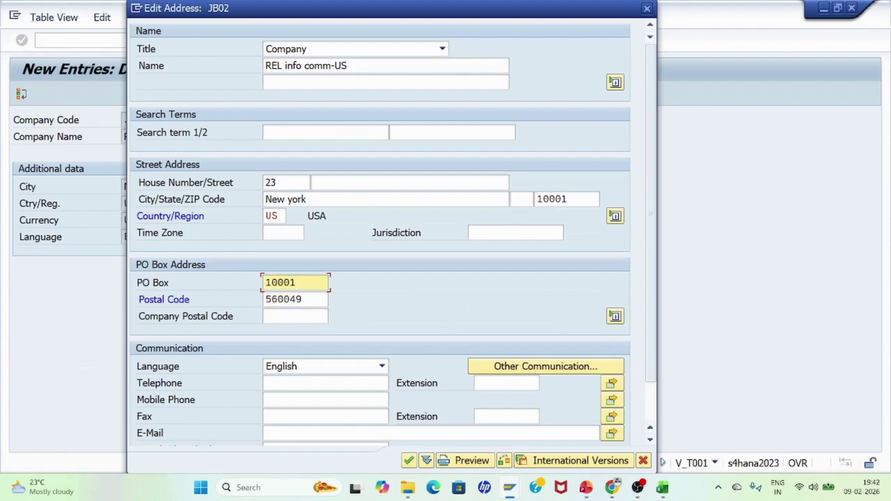
text(3)
click(409, 460)
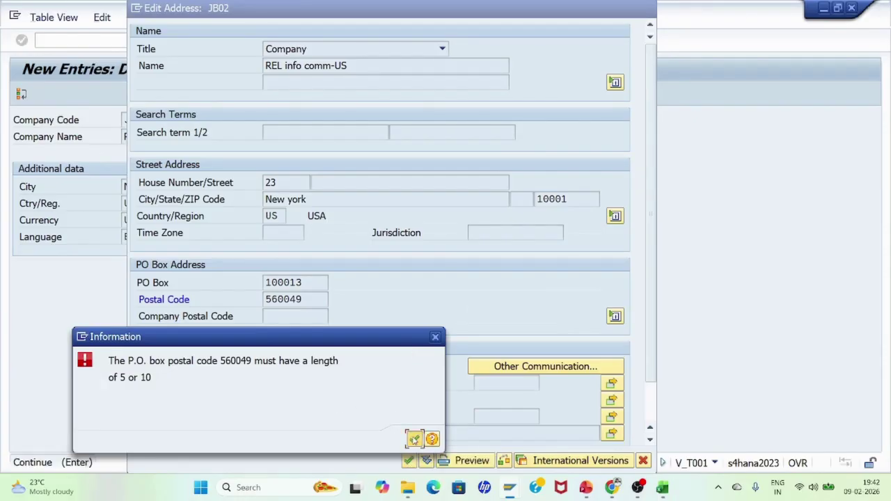
click(414, 439)
Replace the JB02 PO box postal code with a valid five-digit code and confirm the address
click(303, 299)
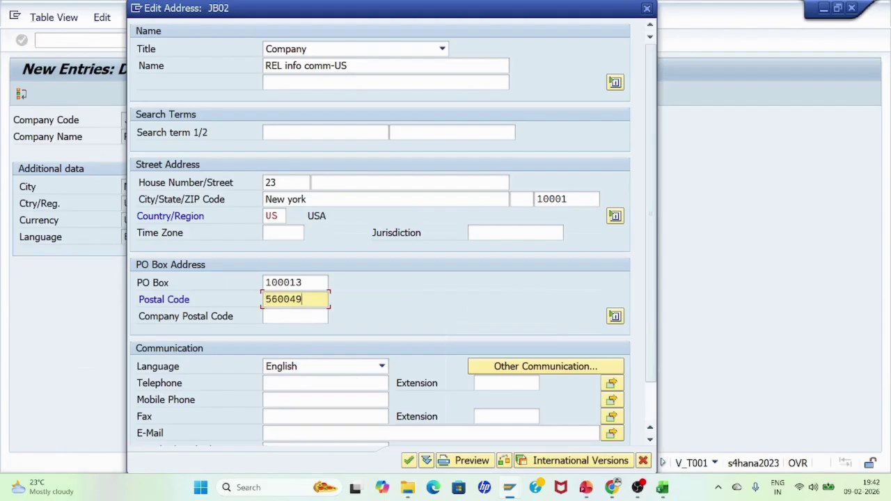
key(BackSpace)
key(Escape)
key(BackSpace)
key(BackSpace)
key(BackSpace)
key(BackSpace)
key(BackSpace)
text(10000)
key(Return)
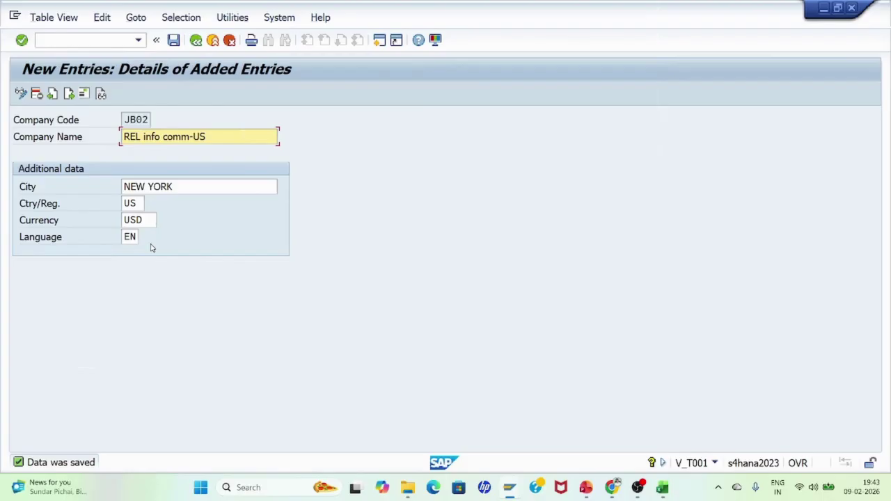
Return to the full company code overview and position the list at company code JB01
click(197, 40)
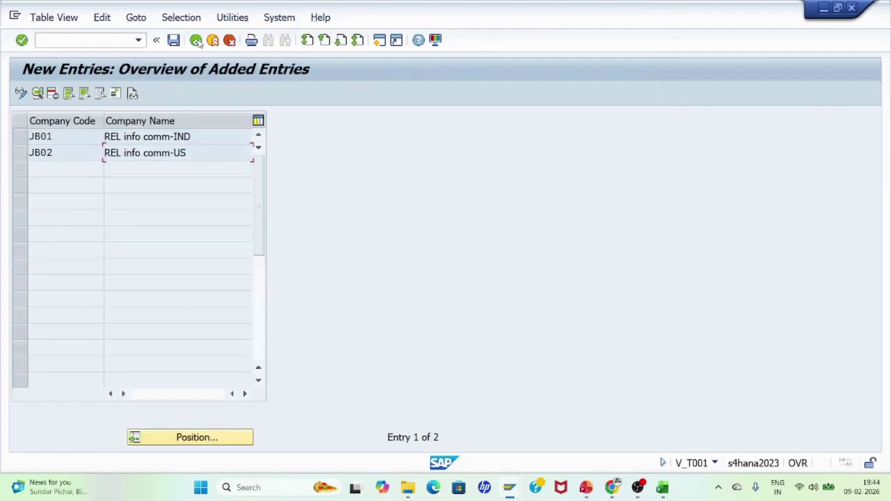
click(197, 41)
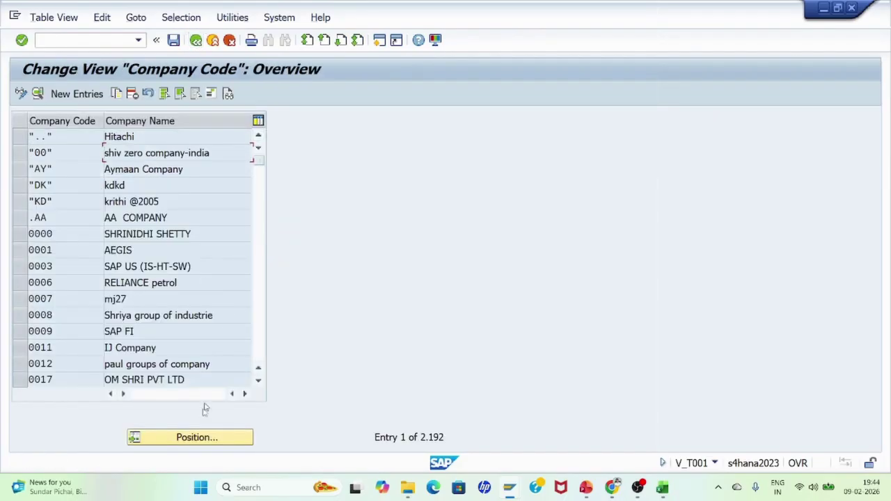
click(198, 440)
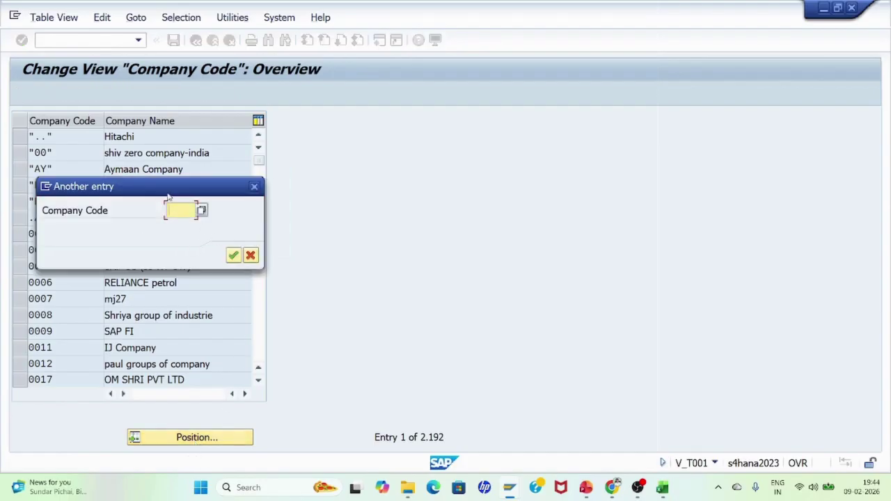
text(JB01)
key(Return)
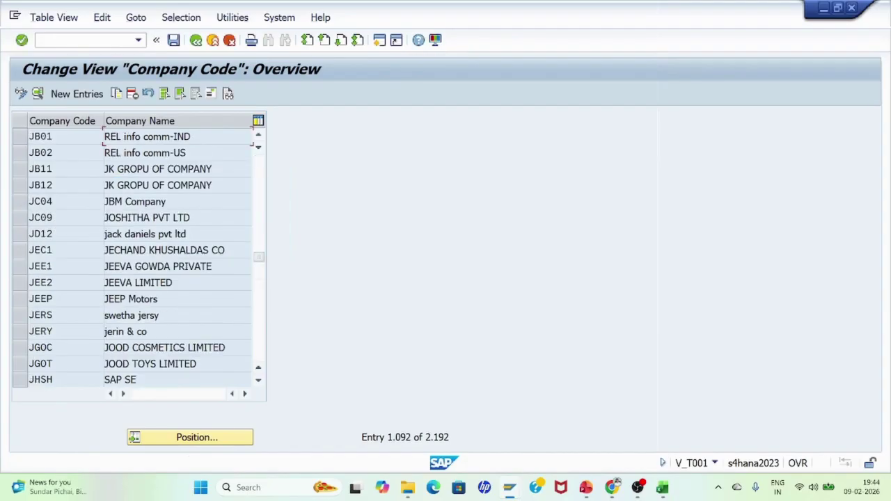
Select the company code entries JB01 and JB02 in the overview and save them
click(19, 137)
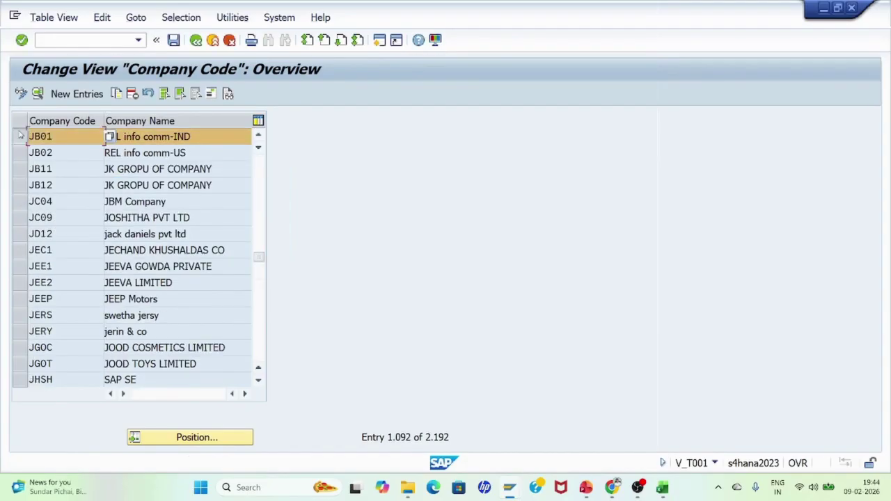
click(21, 153)
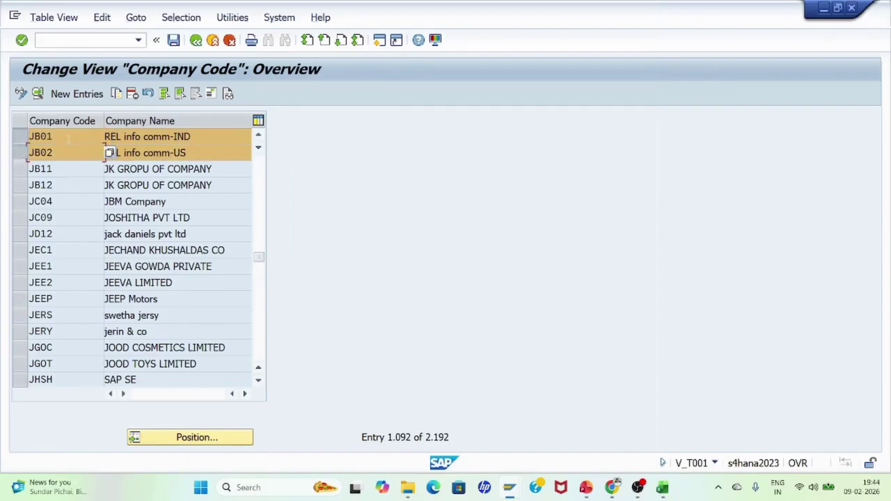
click(63, 138)
click(61, 152)
click(173, 40)
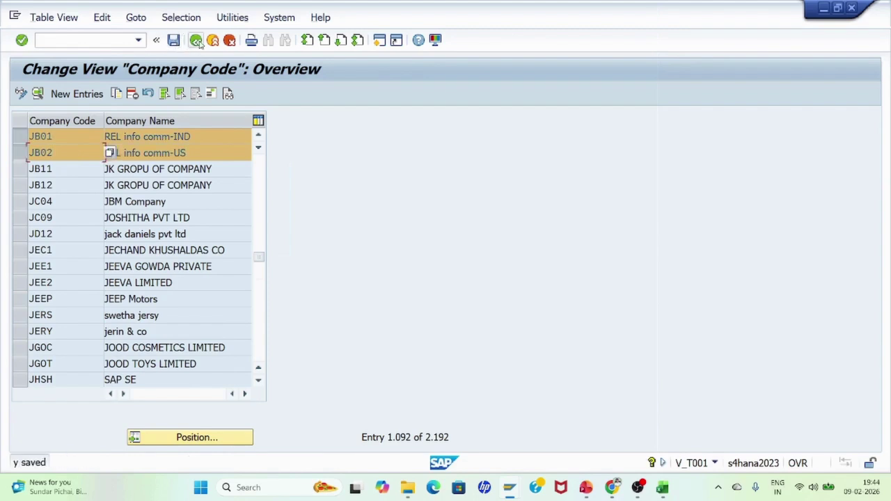
Leave the company code activity and exit the customizing guide to return to SAP Easy Access
click(197, 40)
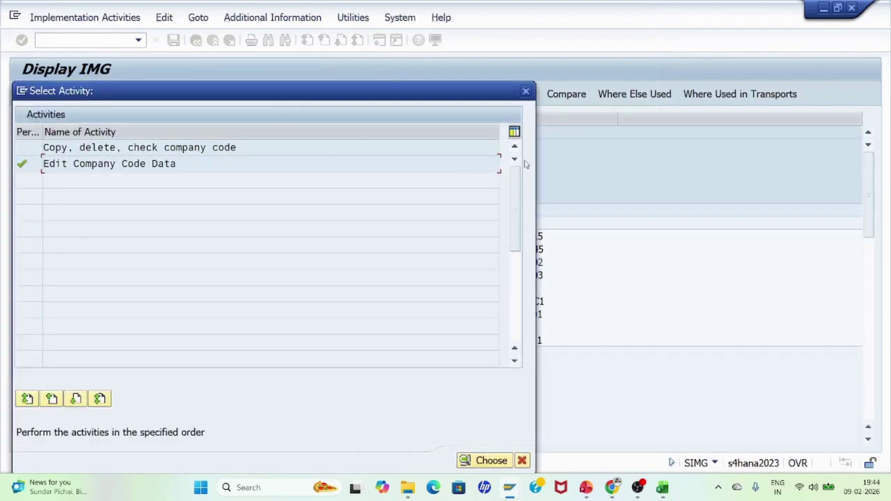
click(527, 94)
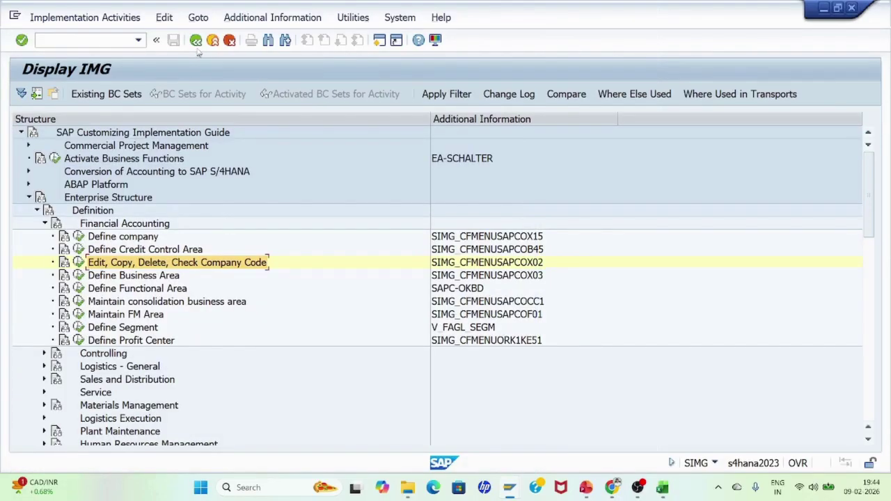
click(196, 43)
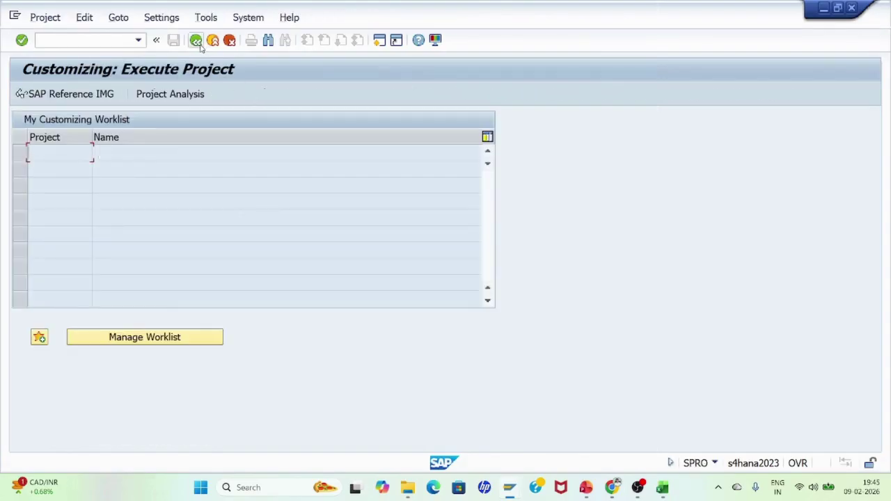
click(195, 40)
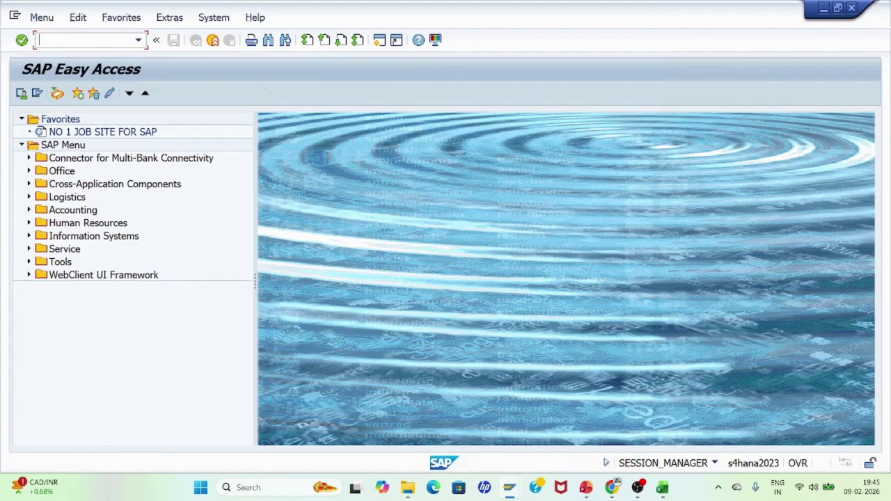
Open the Transport Organizer with transaction se09 and display the modifiable customizing and workbench requests
text(se09)
key(Return)
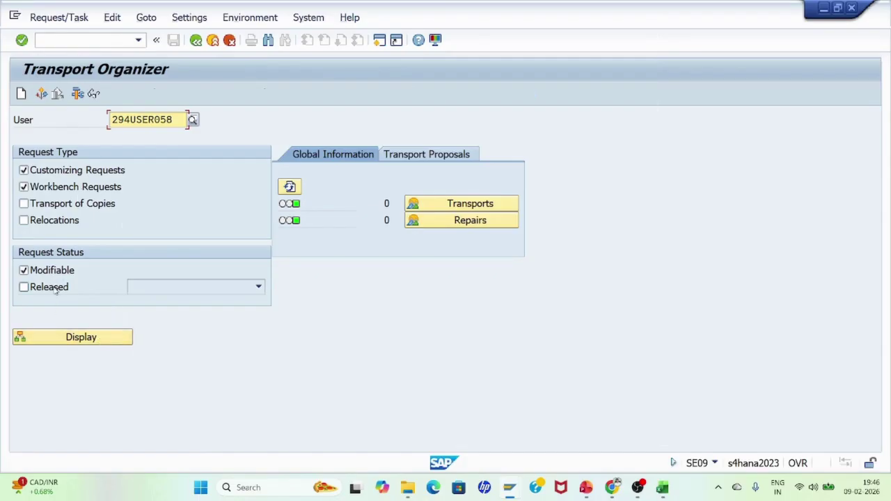
click(75, 341)
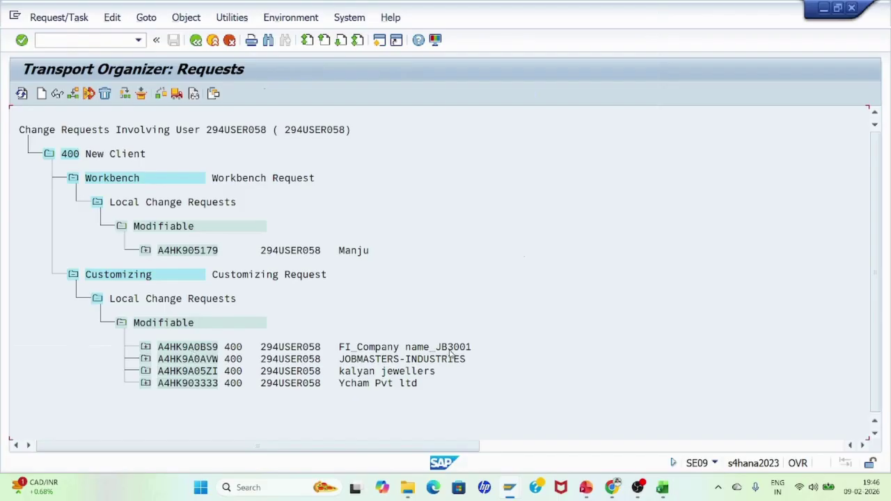
Expand the change request FI_Company name_JB3001 and its customizing task, and open the task's details
click(198, 348)
click(143, 348)
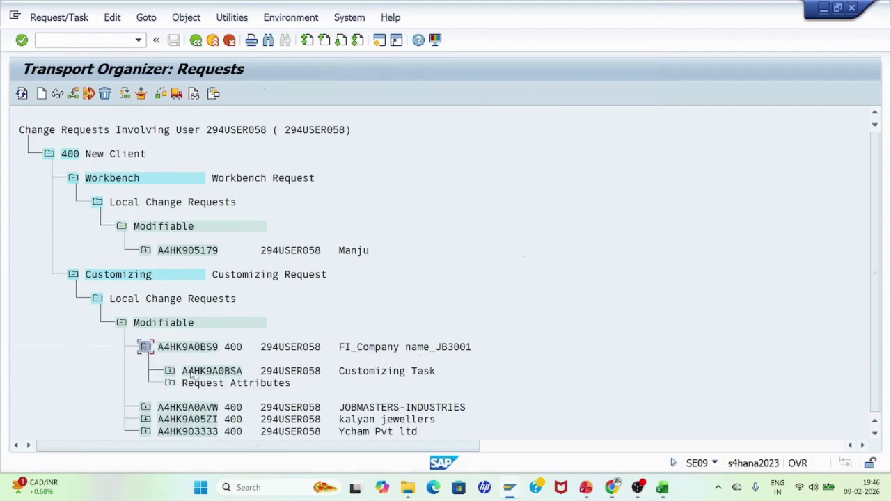
click(170, 371)
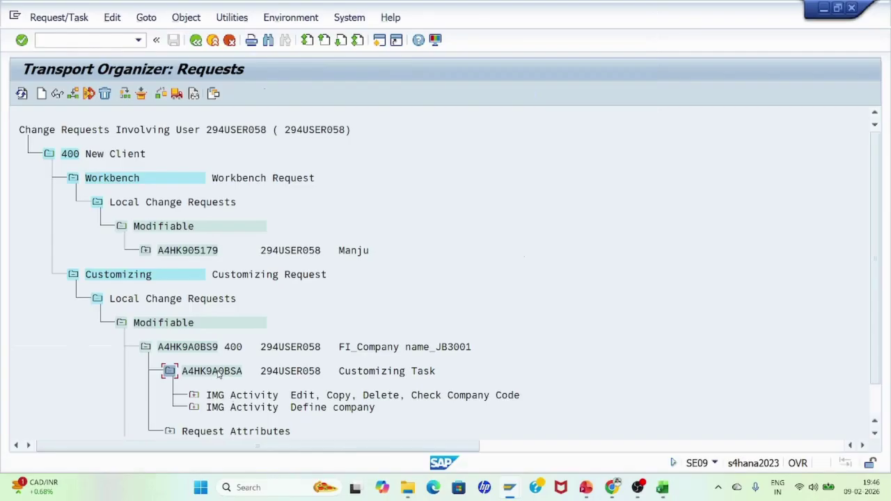
double_click(222, 372)
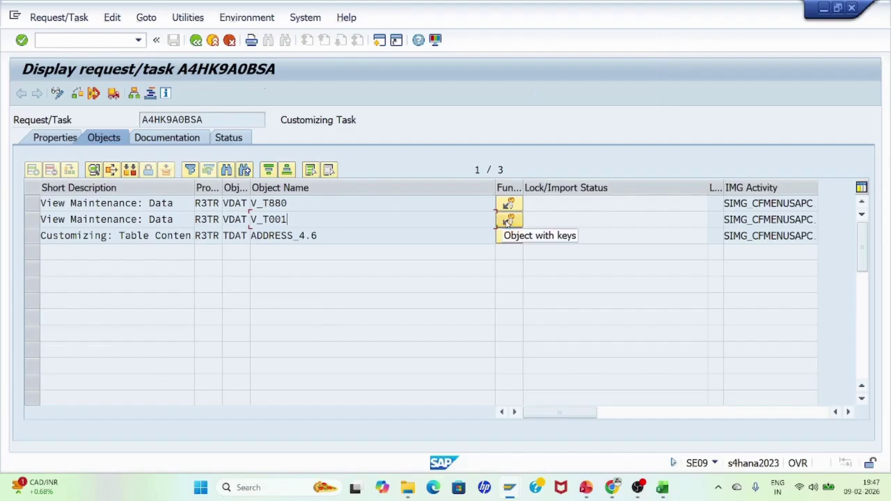
Open the keys of object V_T001 and display the table content specified by request to examine the company code records
click(508, 222)
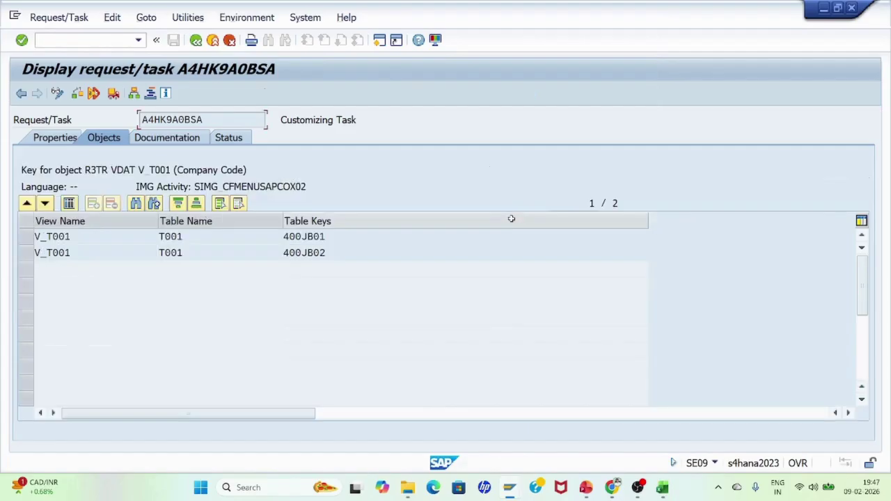
click(53, 236)
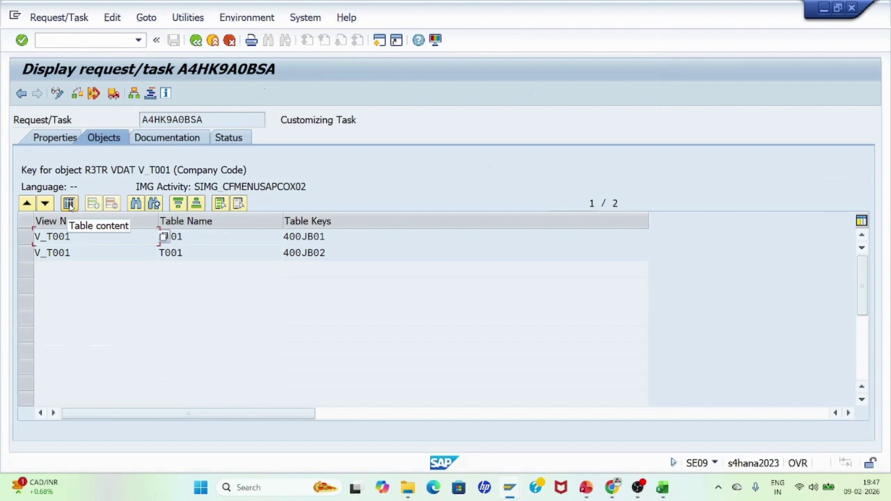
click(69, 203)
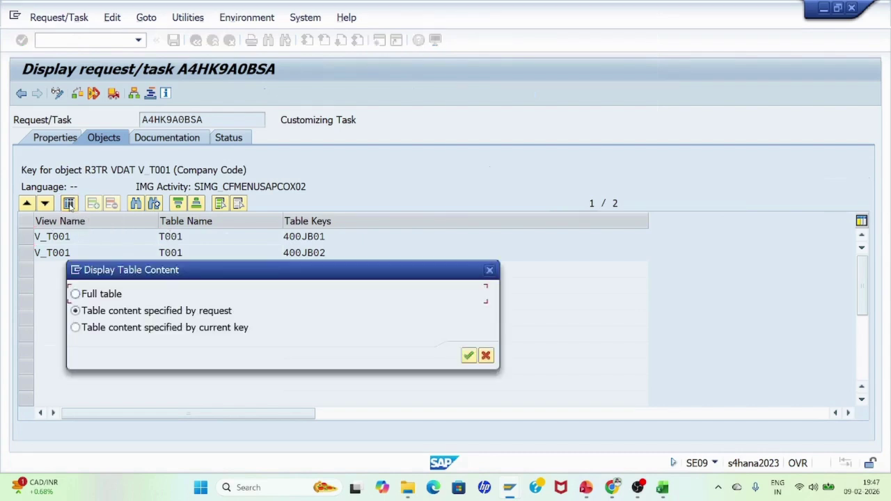
click(470, 356)
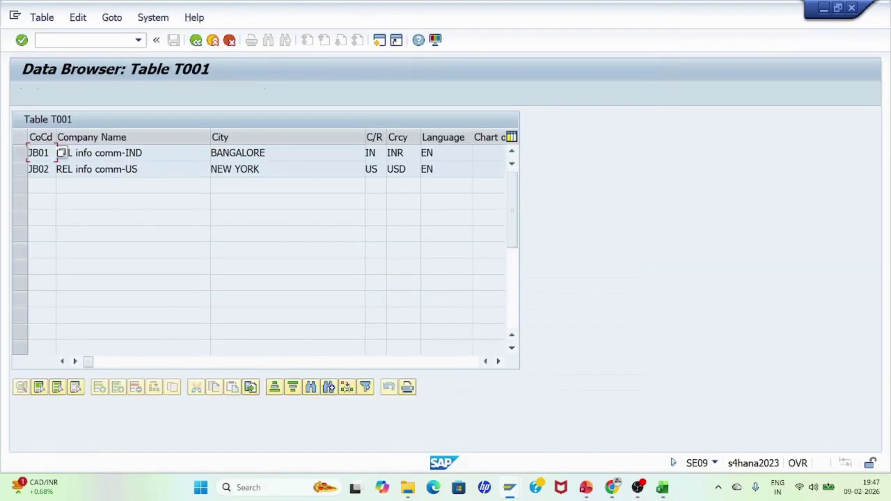
click(63, 155)
Leave the T001 table content and the task details to return to the change request list
click(196, 41)
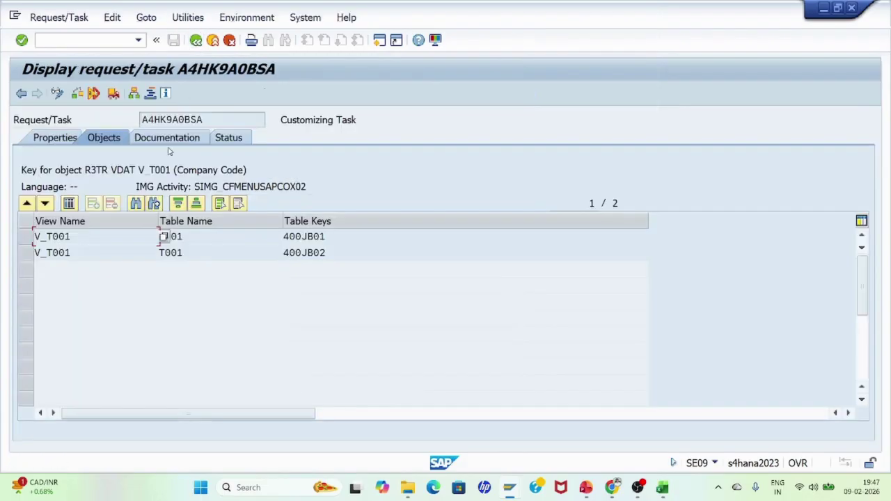
click(196, 40)
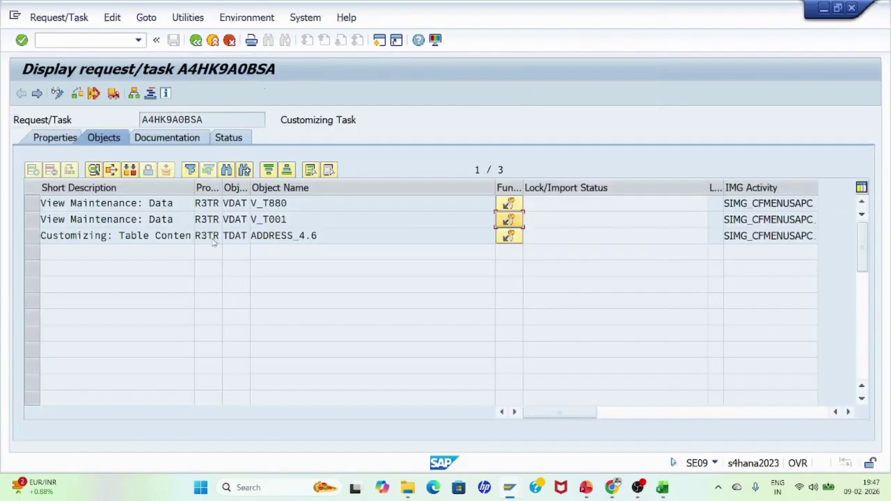
click(196, 41)
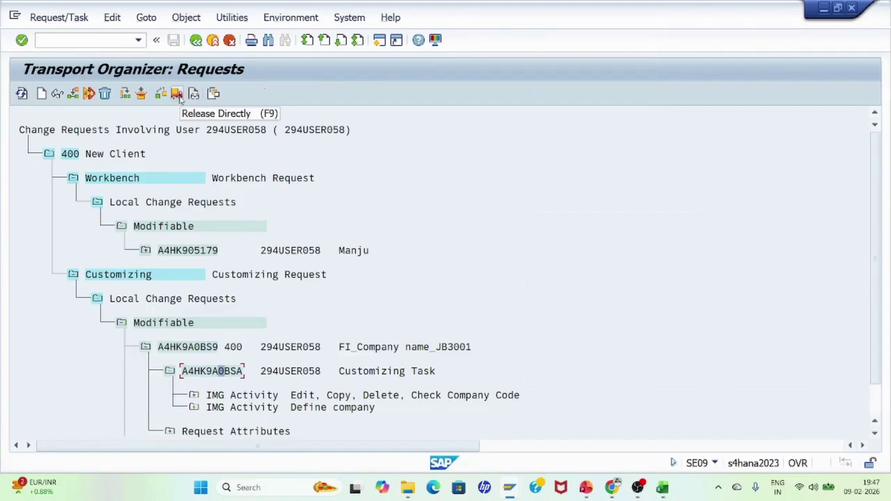
Select the change request FI_Company name_JB3001 and exit the Transport Organizer to SAP Easy Access
click(197, 350)
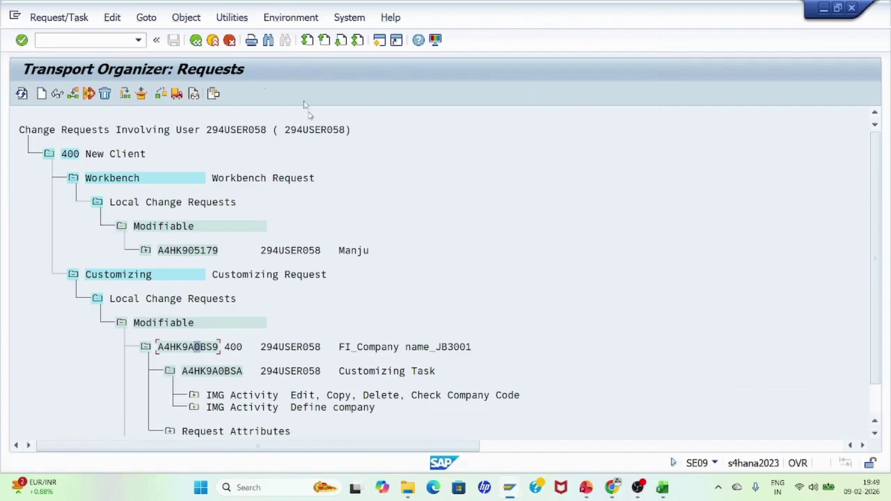
click(198, 43)
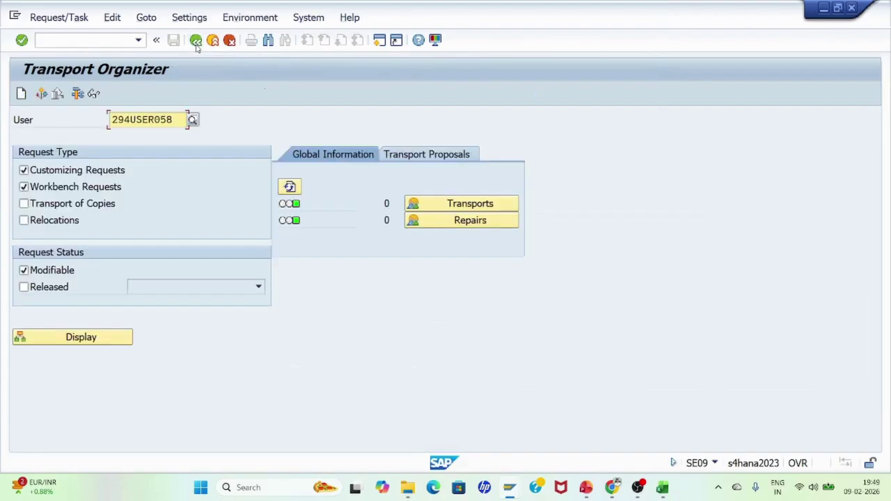
click(196, 42)
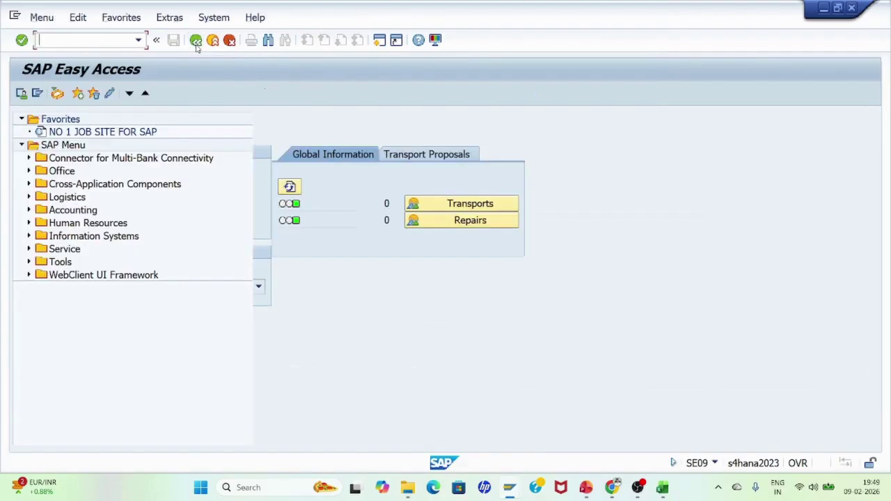